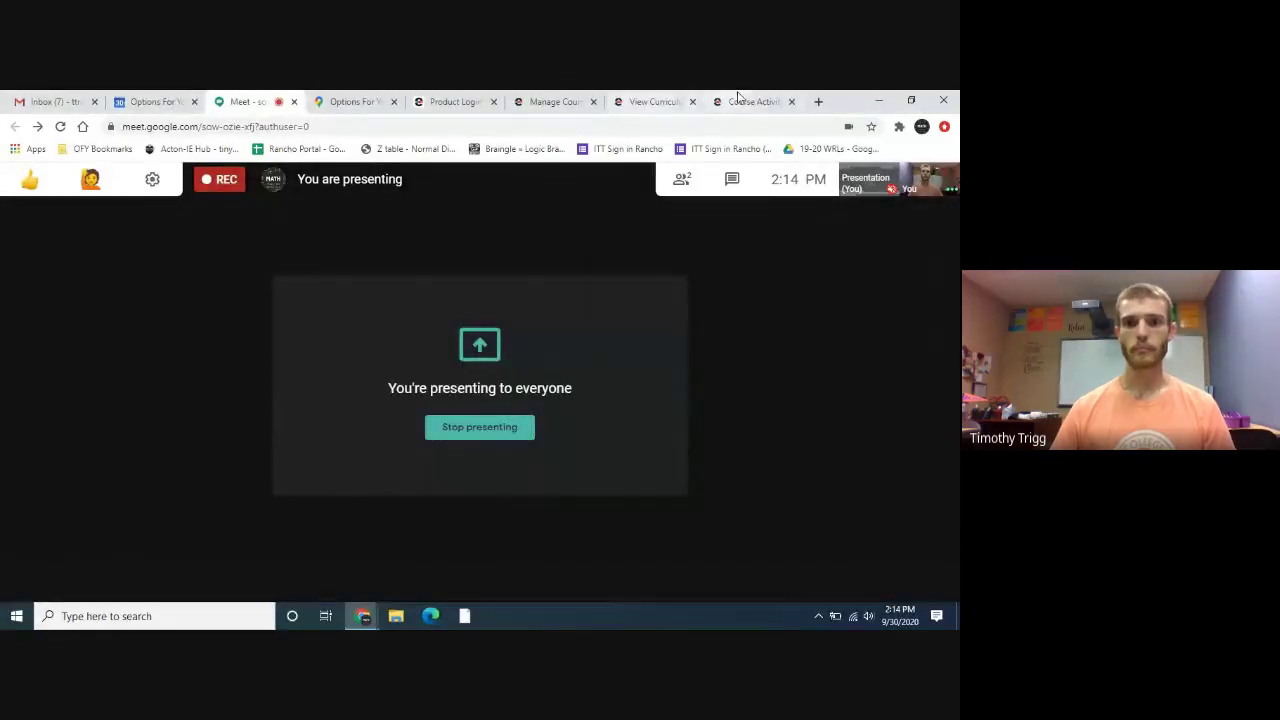
Step: Switch from Google Meet to the 'Proving That All Circles Are Similar' course activity
click(740, 100)
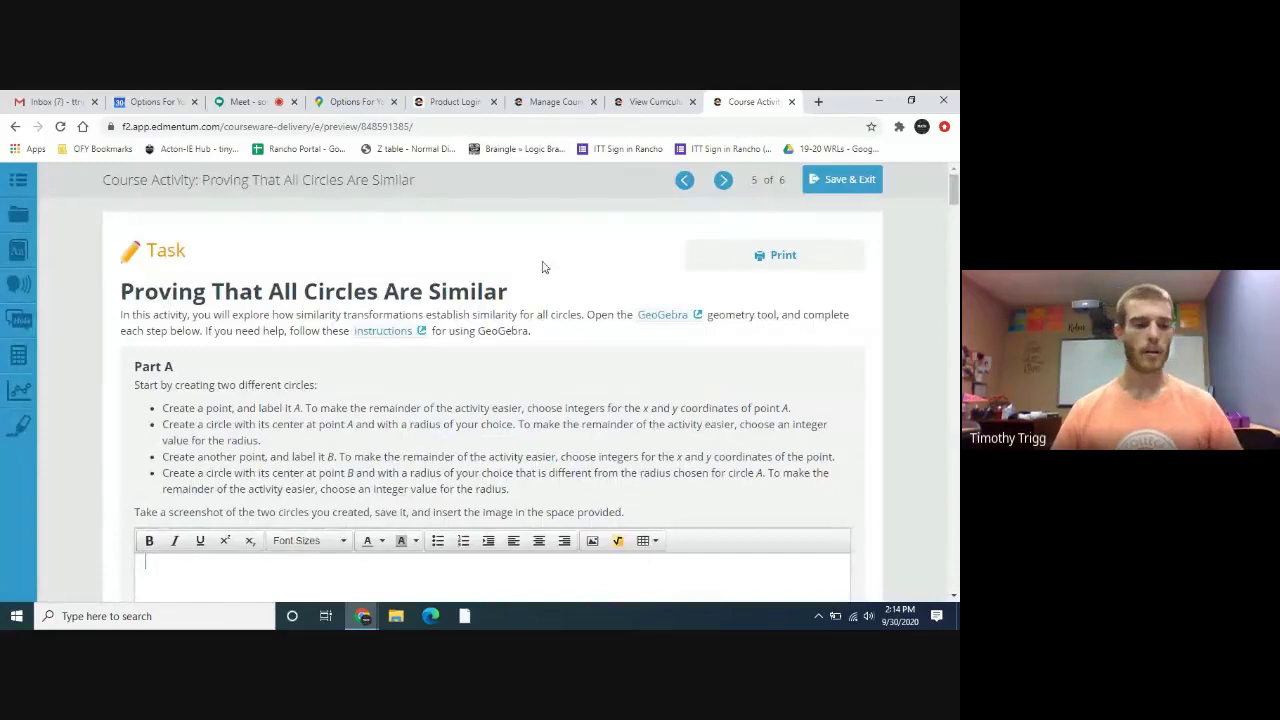
Step: Open the linked GeoGebra geometry tool, then go back to the Part A circle instructions
scroll(494, 276, down, 1)
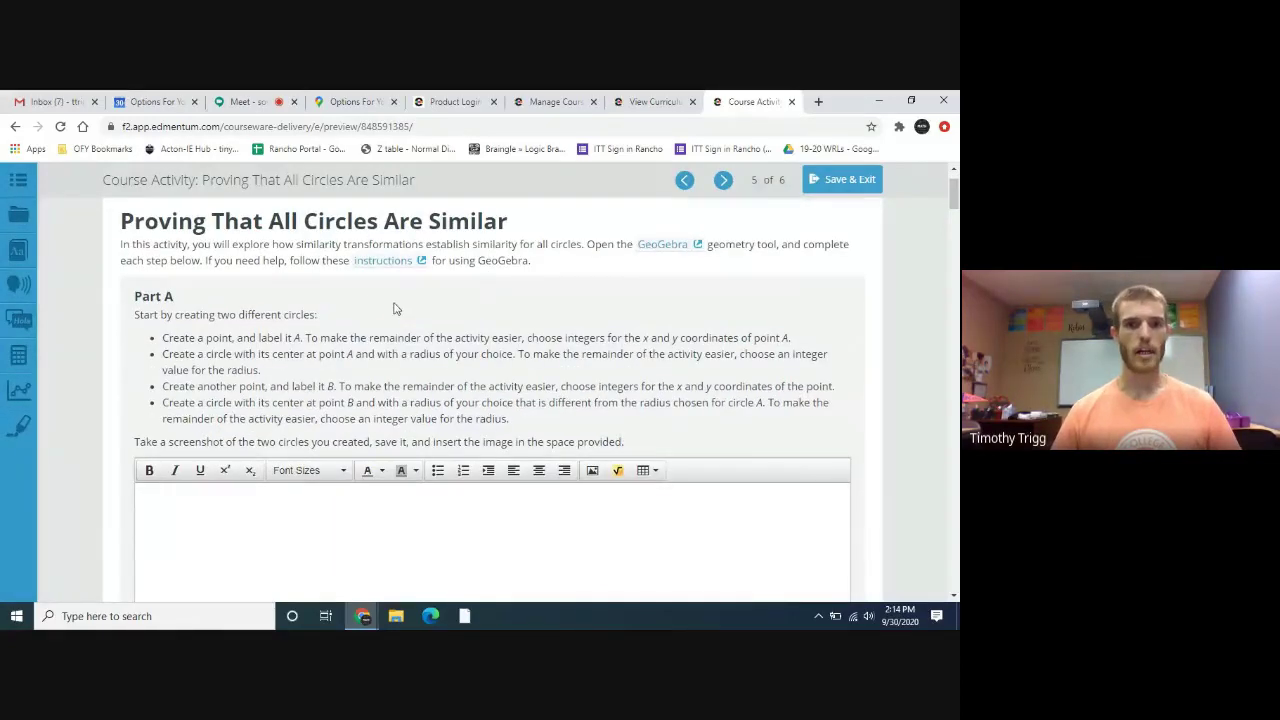
click(661, 253)
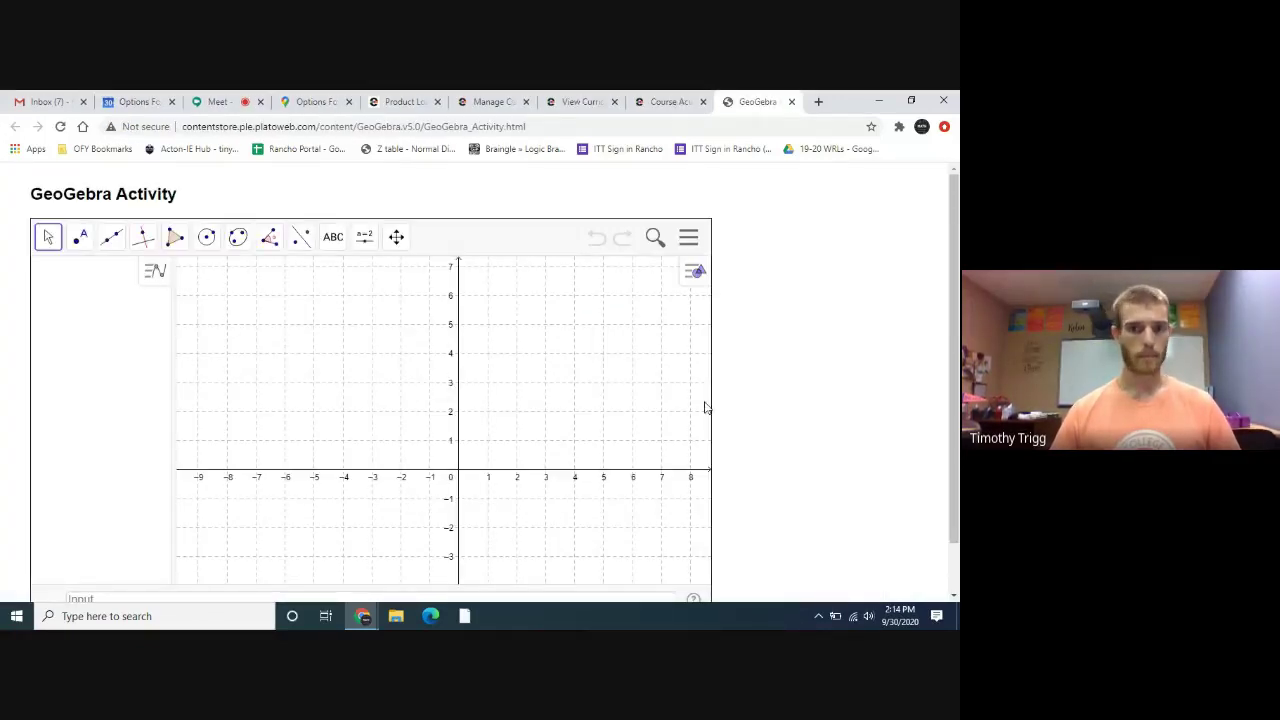
scroll(707, 412, down, 1)
scroll(455, 398, up, 1)
scroll(452, 404, down, 1)
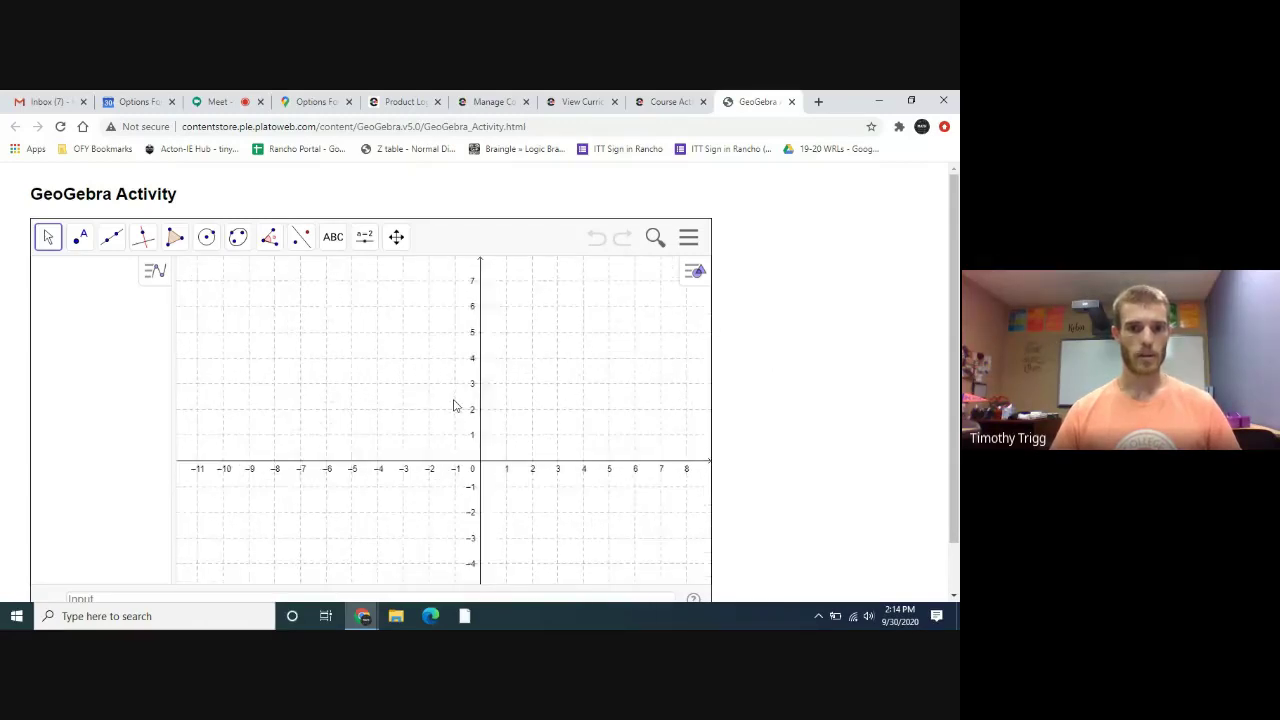
click(665, 101)
scroll(537, 380, down, 1)
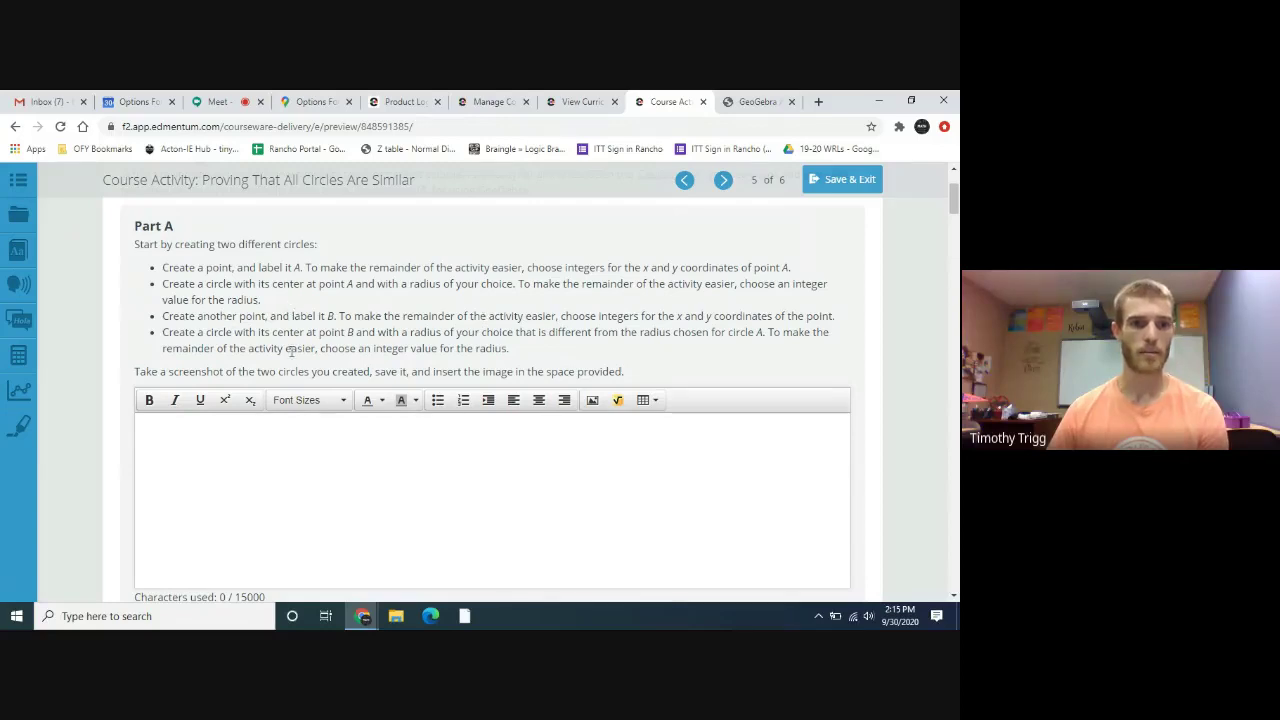
Step: Draw circle c centred at A(5, 2) passing through B(9, 2)
click(730, 103)
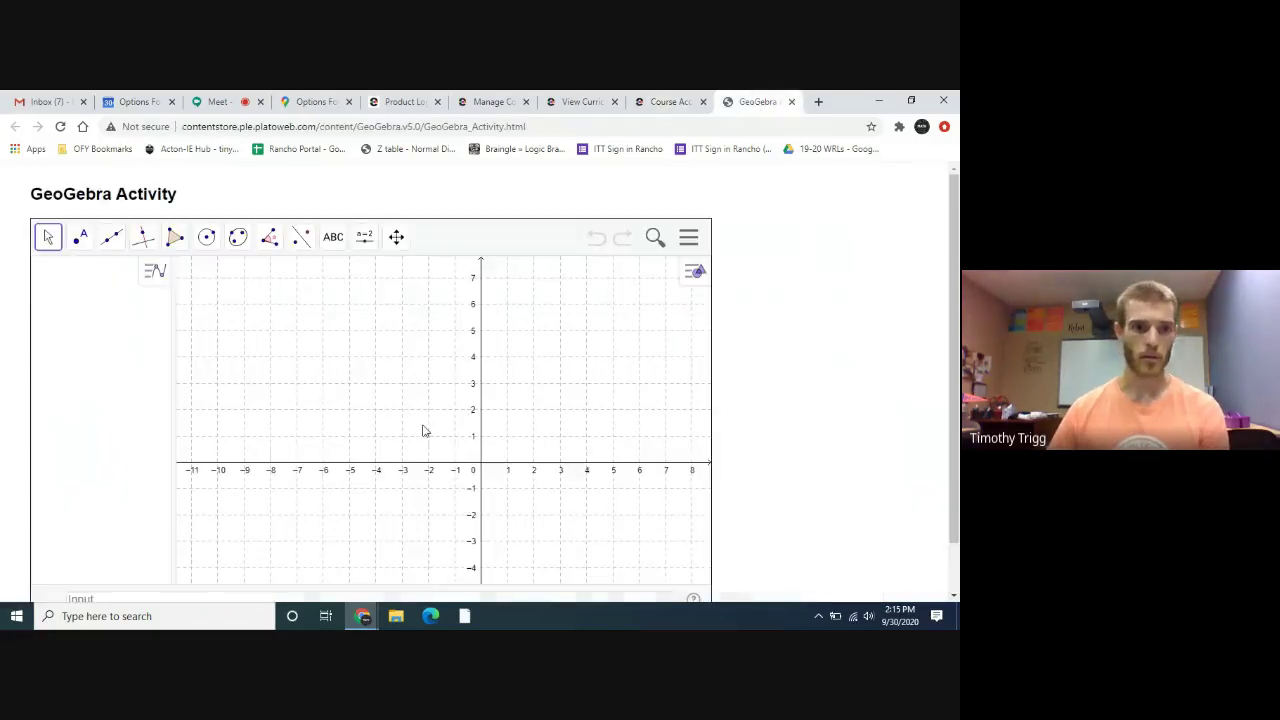
drag(534, 431, 438, 442)
click(207, 242)
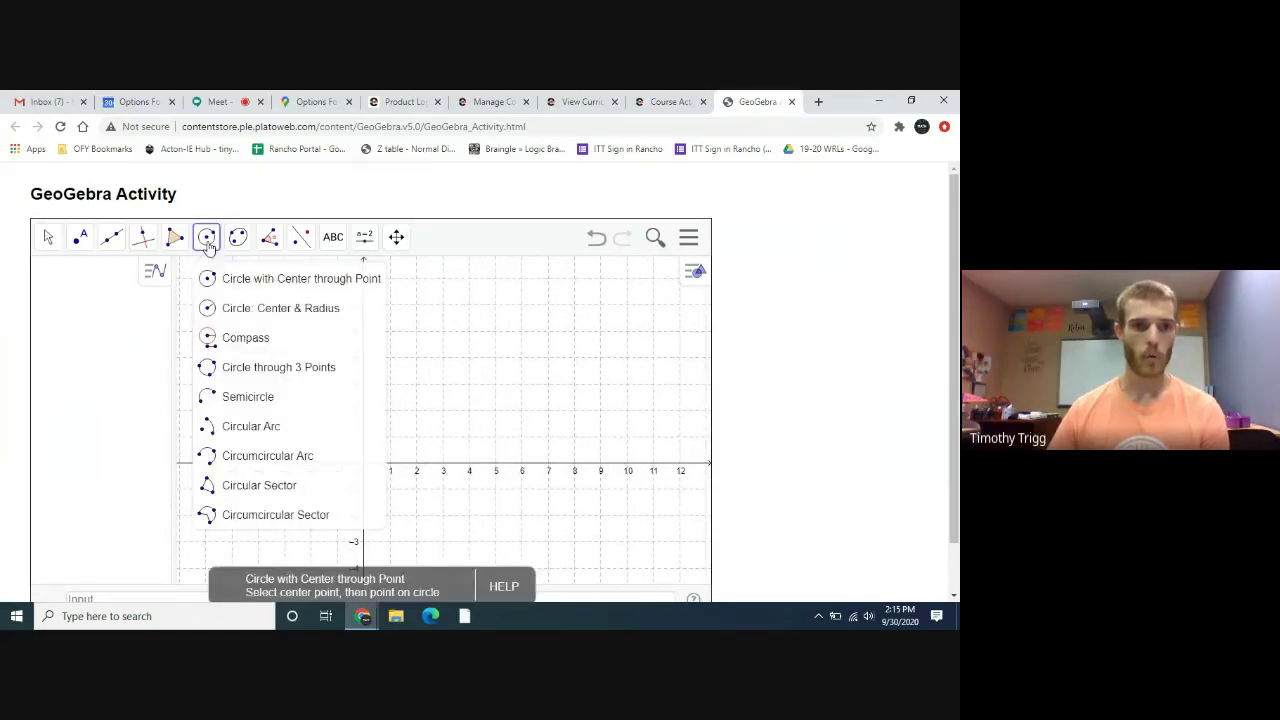
click(268, 280)
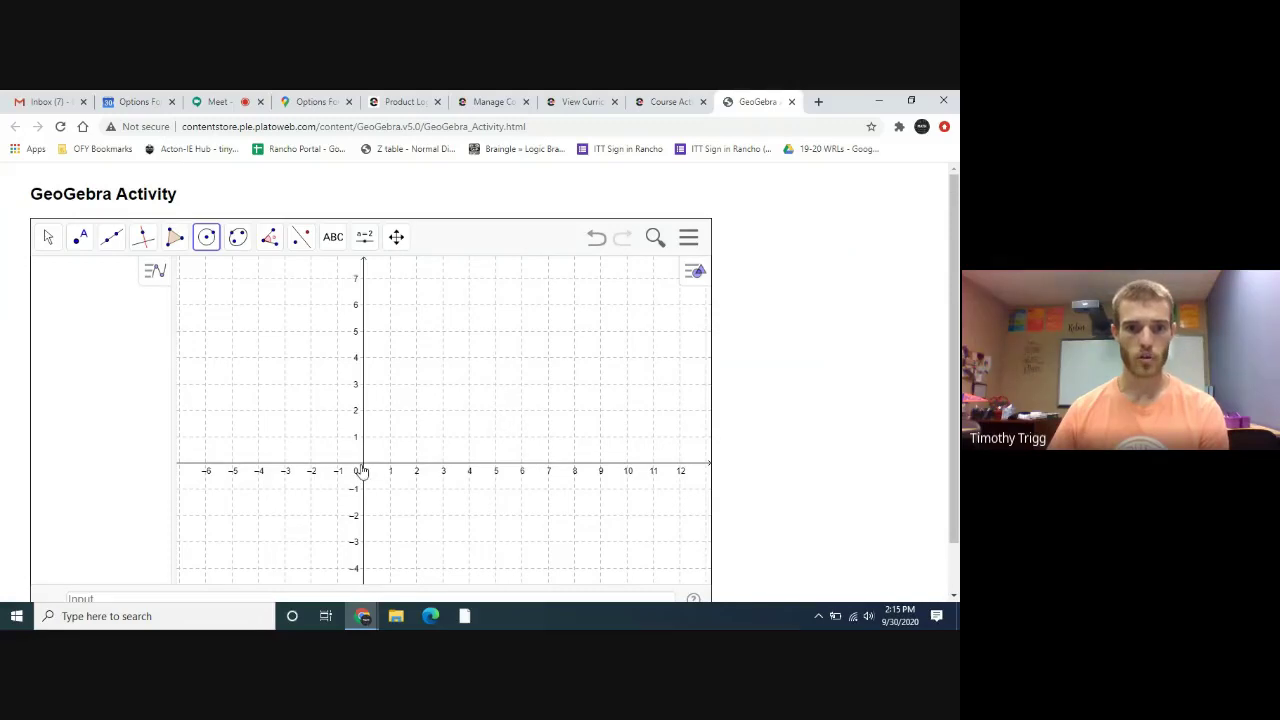
click(496, 410)
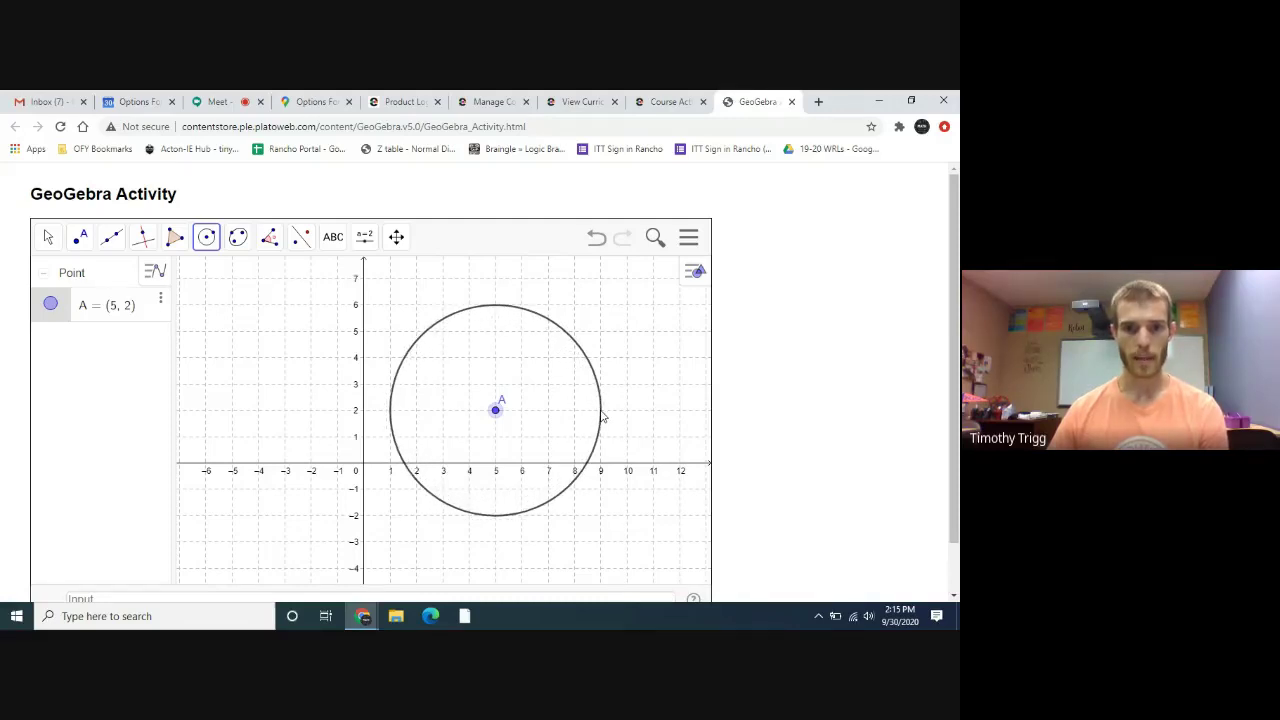
click(601, 411)
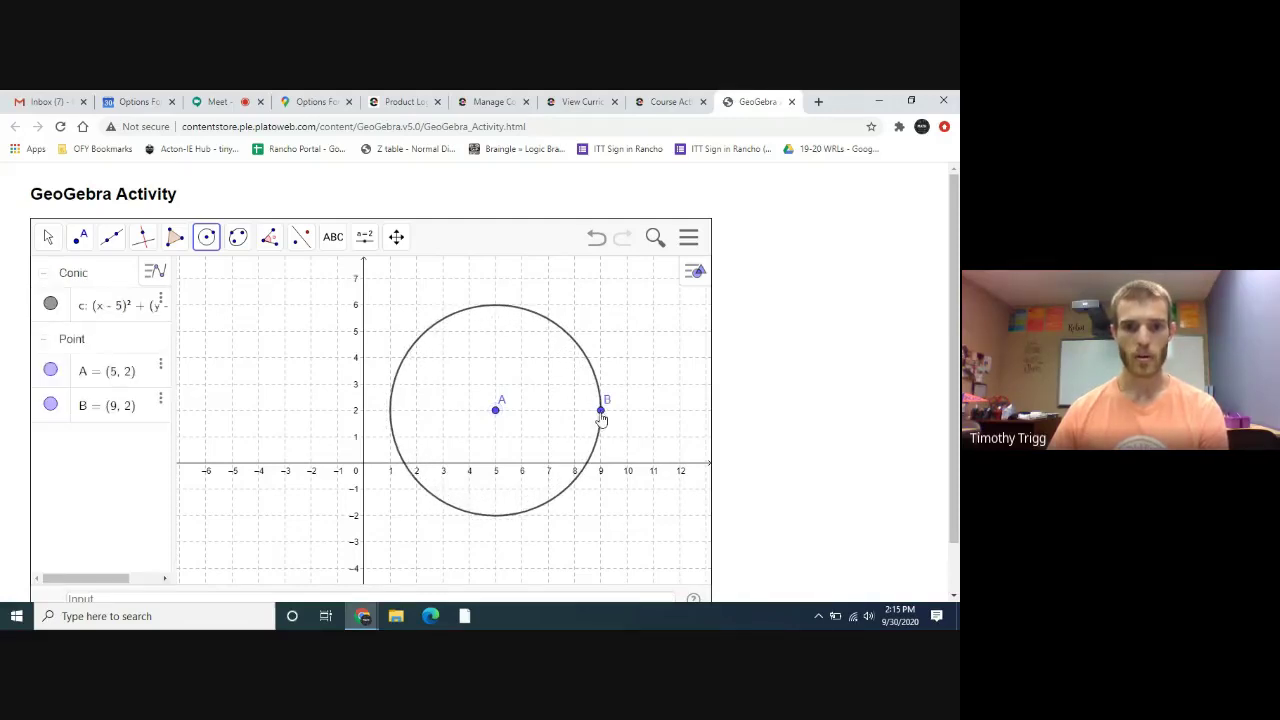
Step: Draw circle d centred at C(-3, 4) passing through D(0, 4)
click(285, 357)
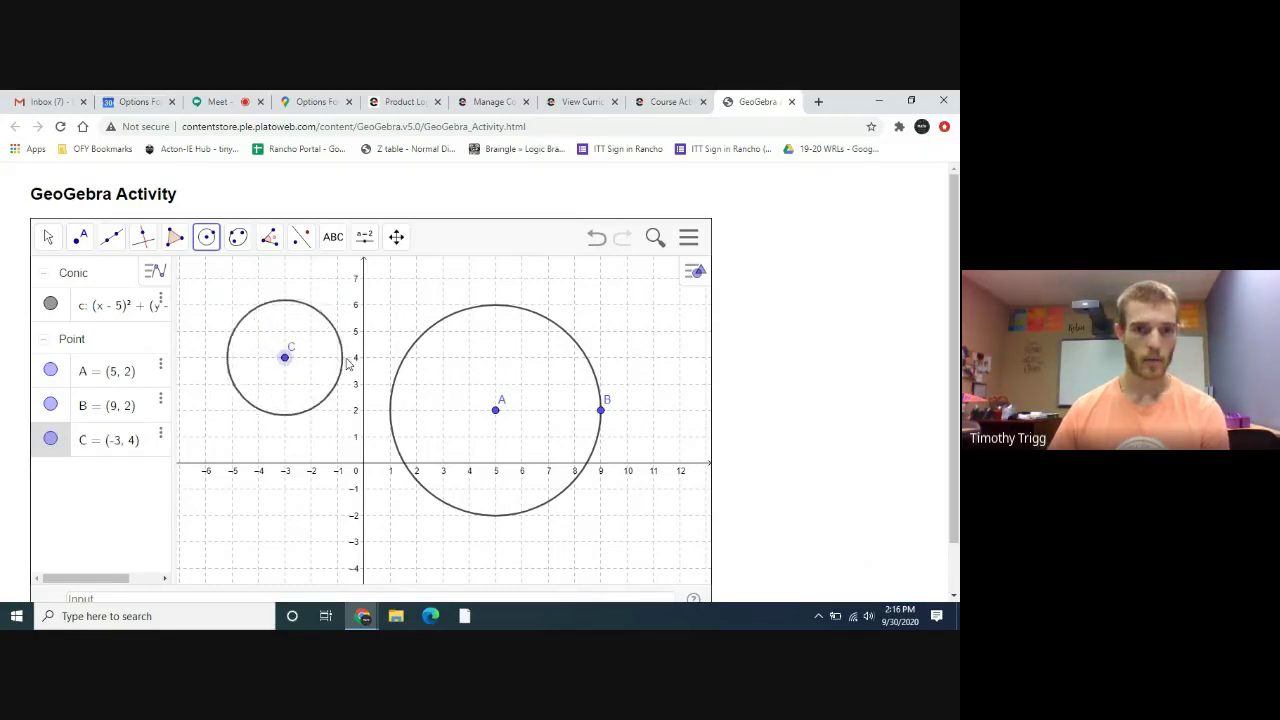
click(363, 357)
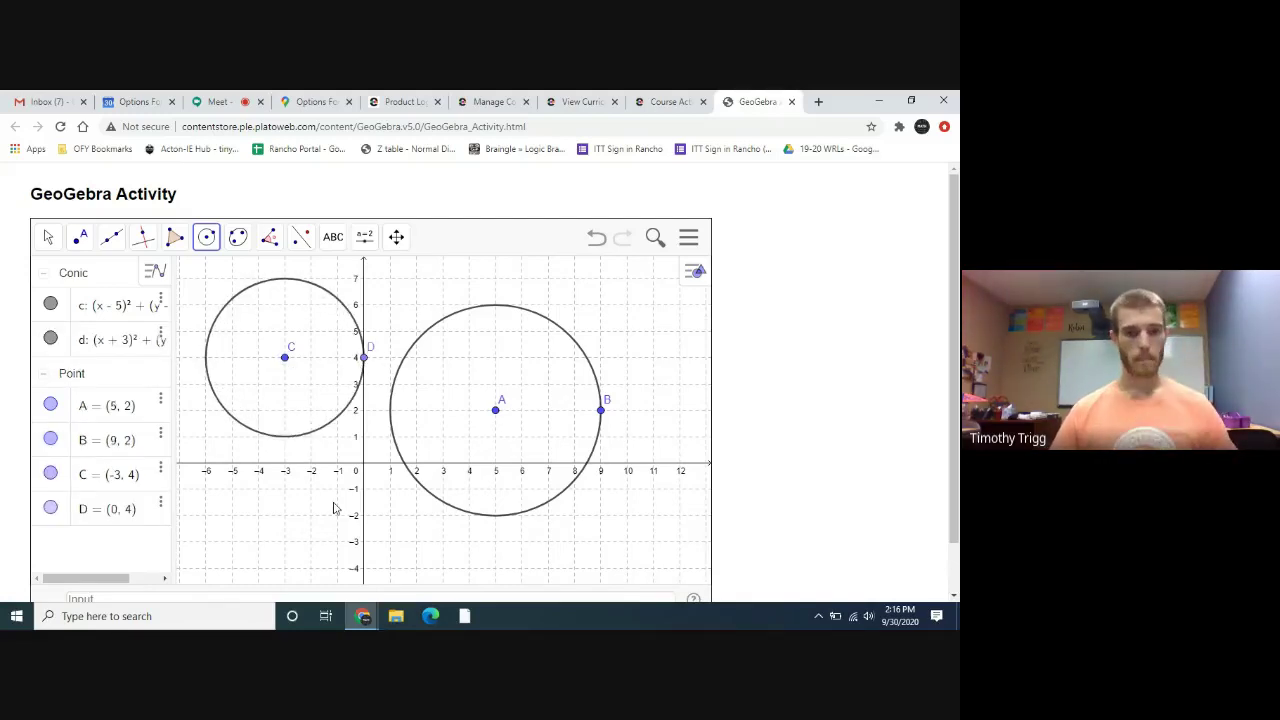
click(668, 101)
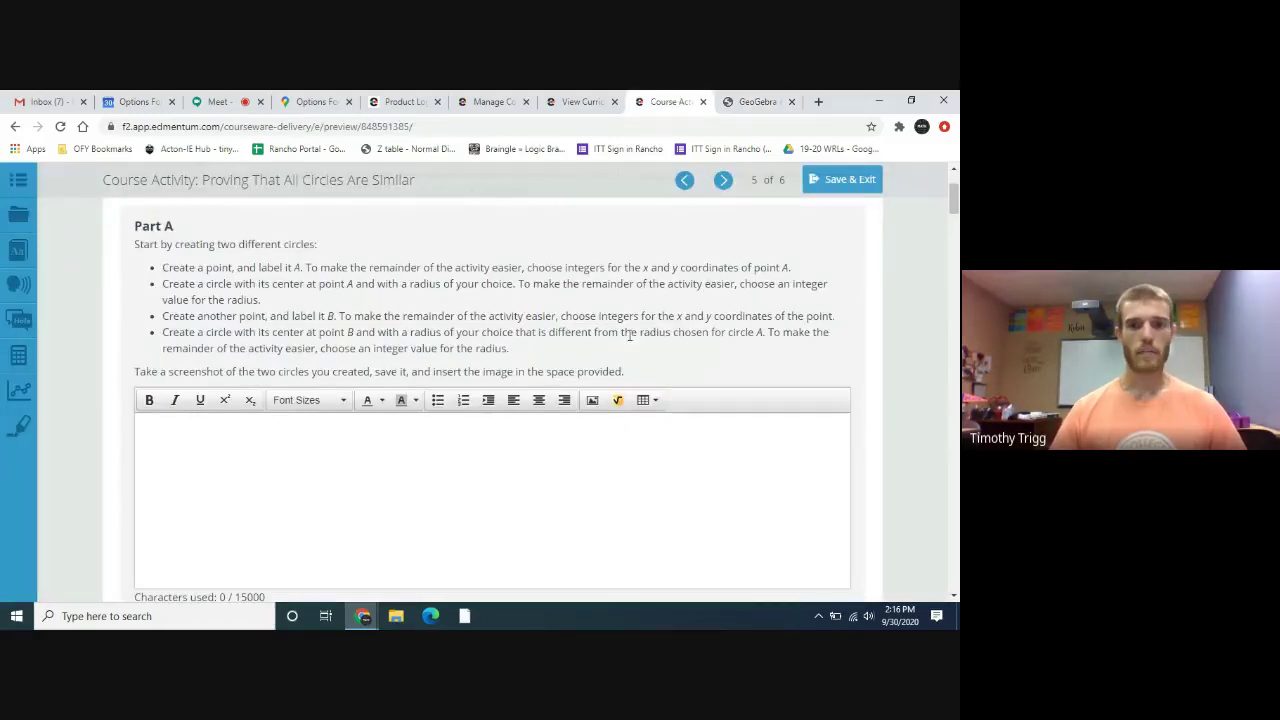
Step: Snip the GeoGebra graph area containing both circles with Snipping Tool
click(738, 108)
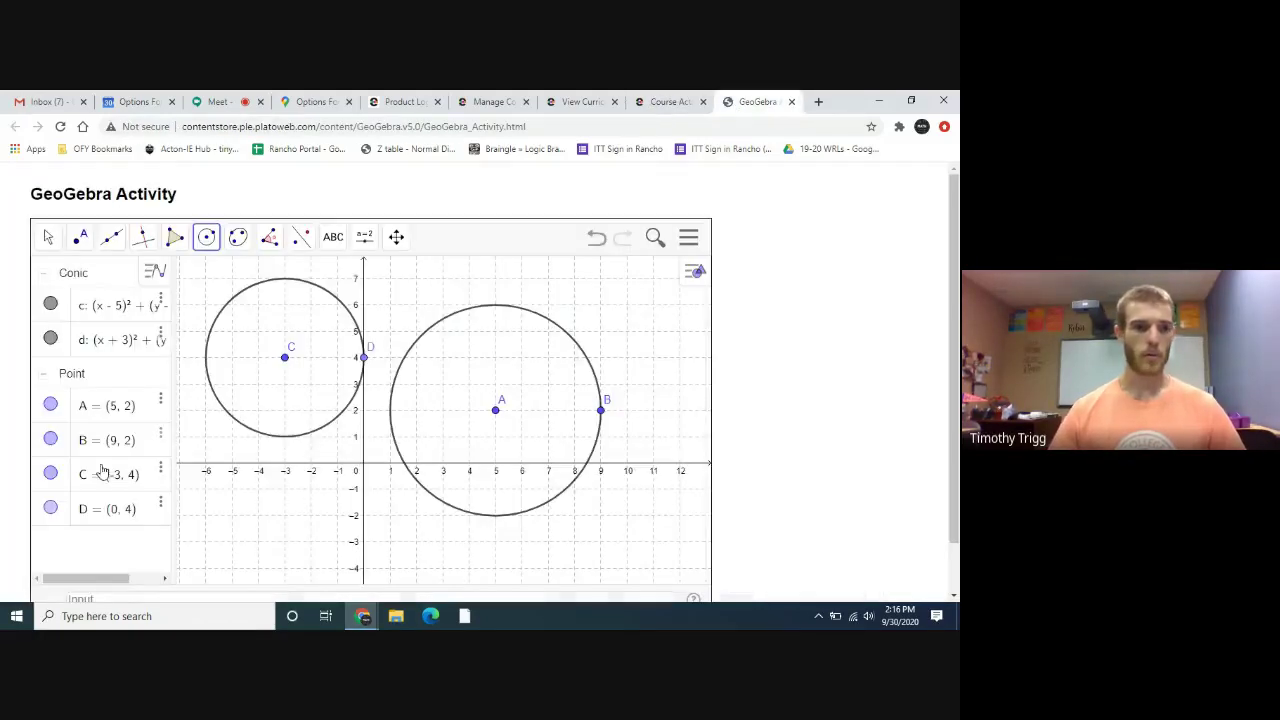
click(16, 616)
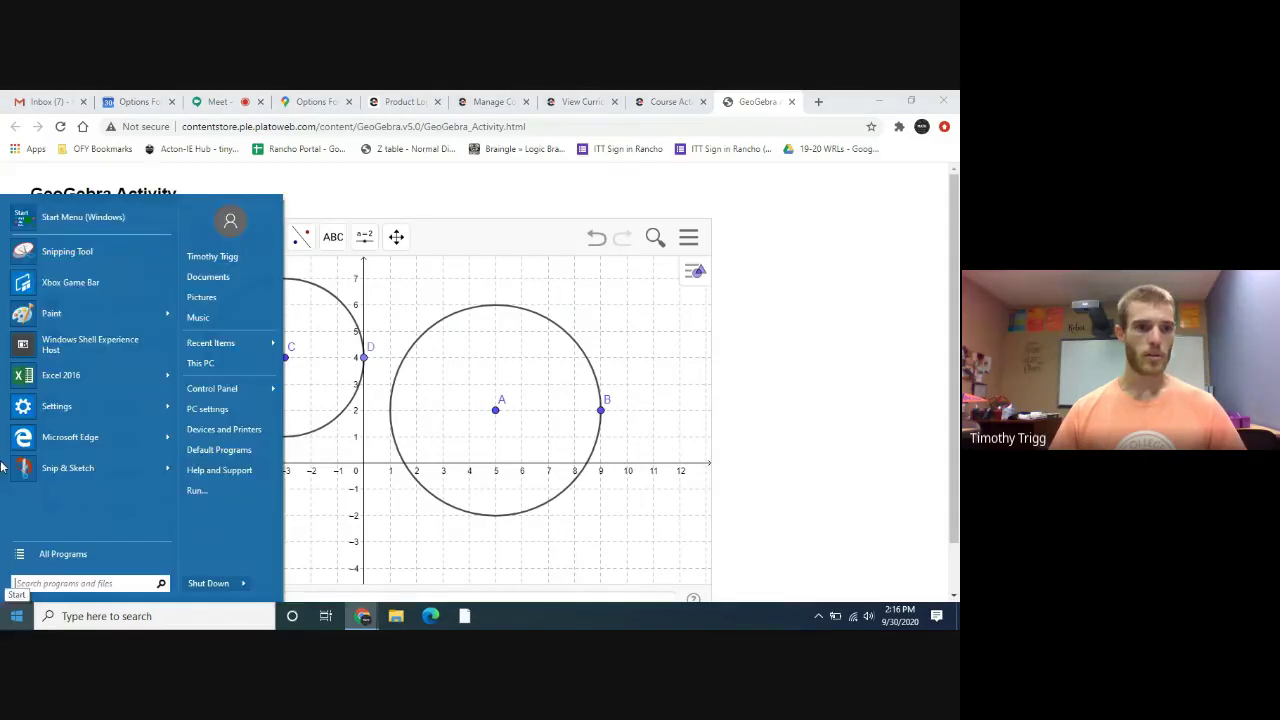
click(67, 252)
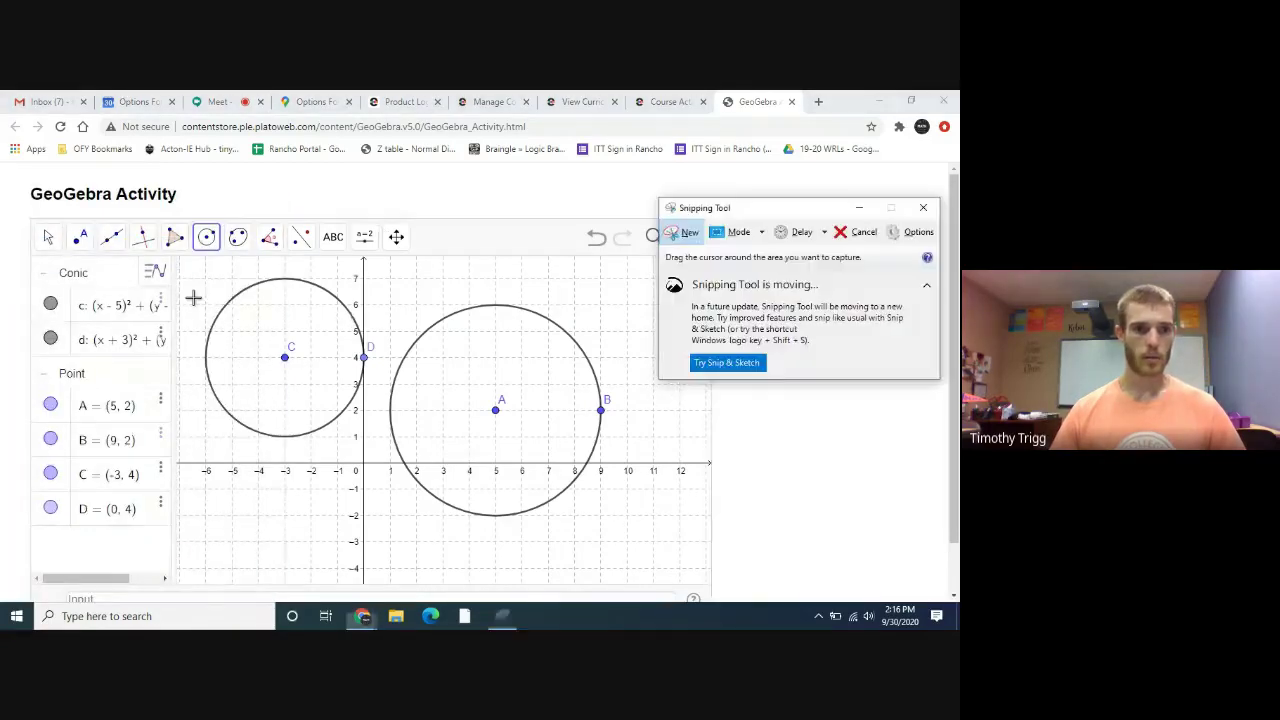
drag(177, 257, 706, 576)
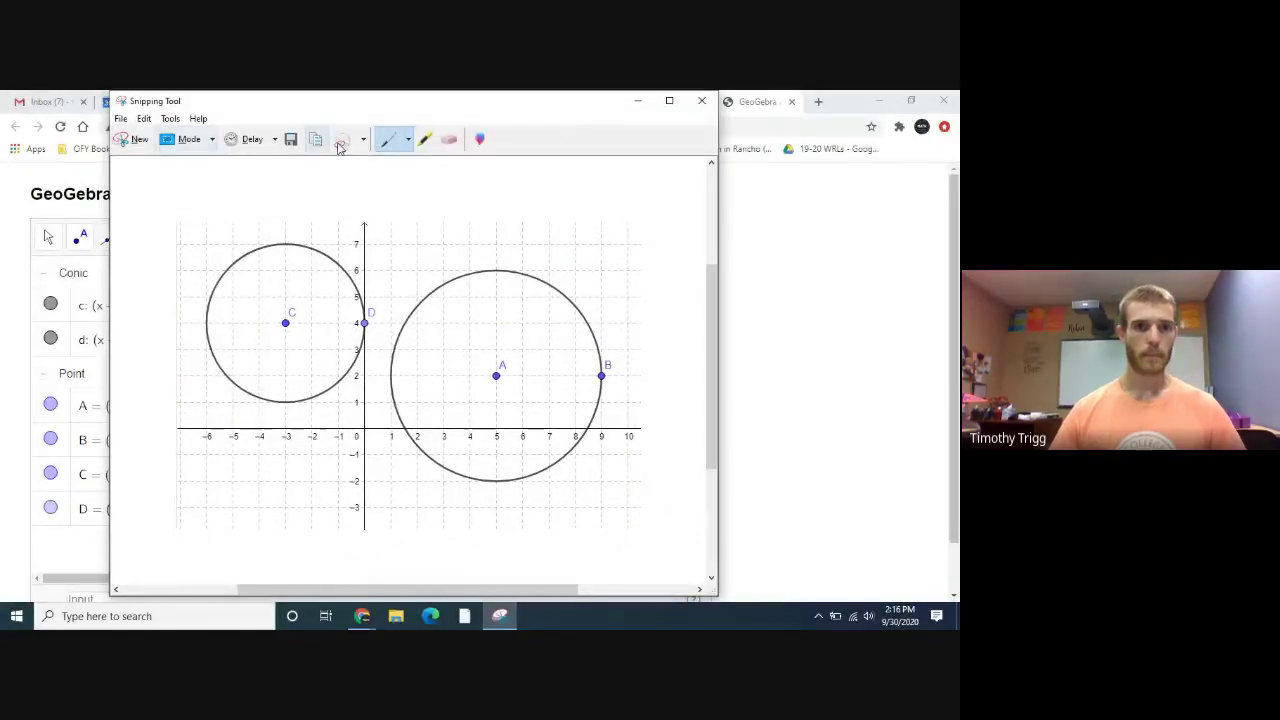
click(642, 103)
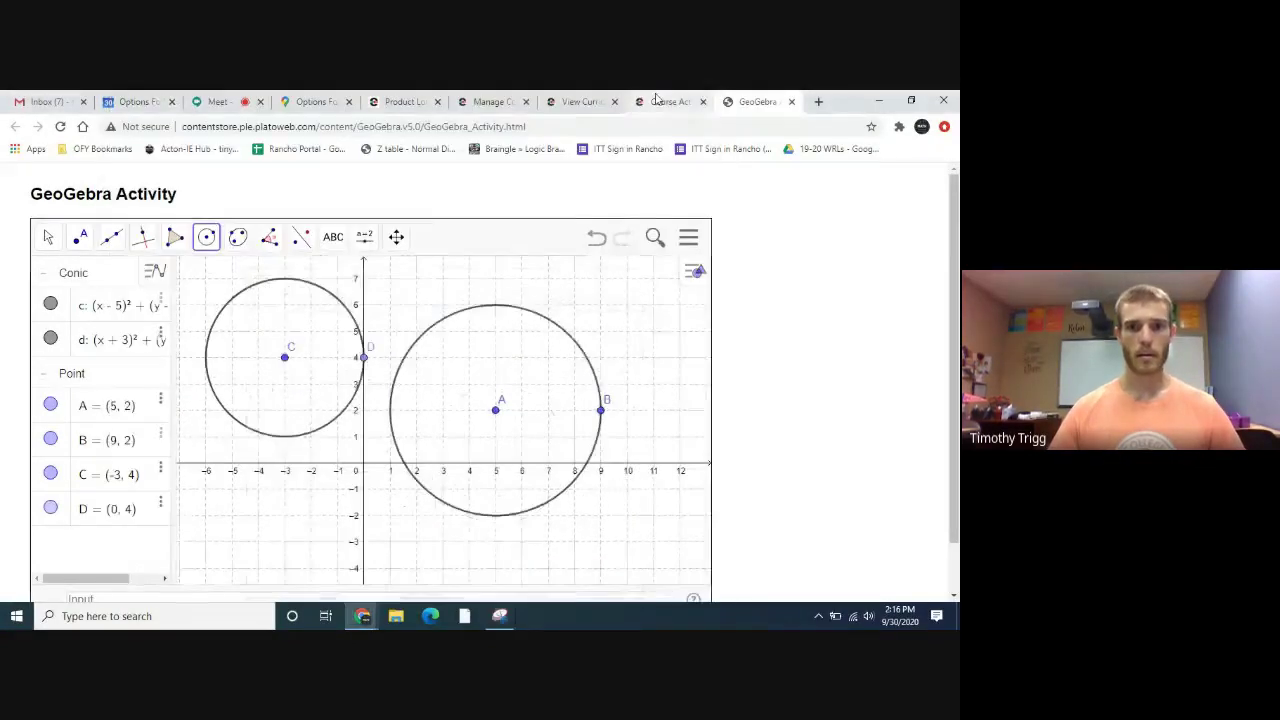
click(668, 101)
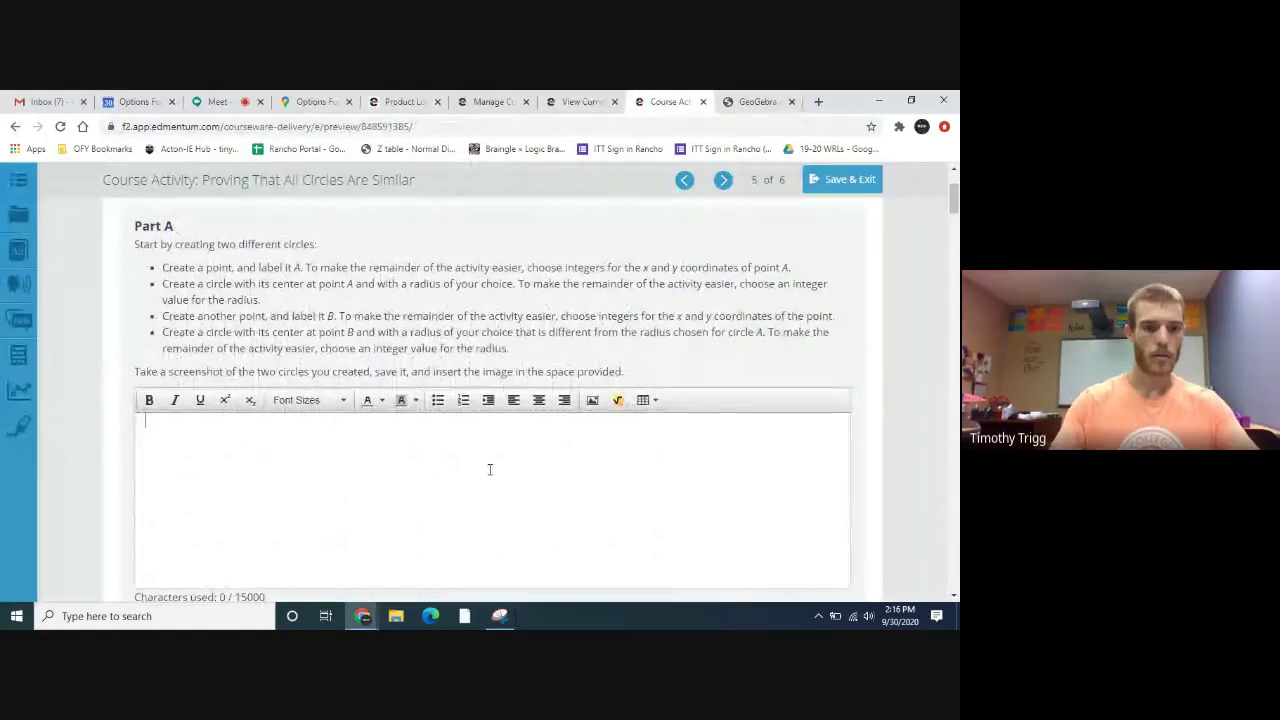
right_click(517, 471)
click(575, 448)
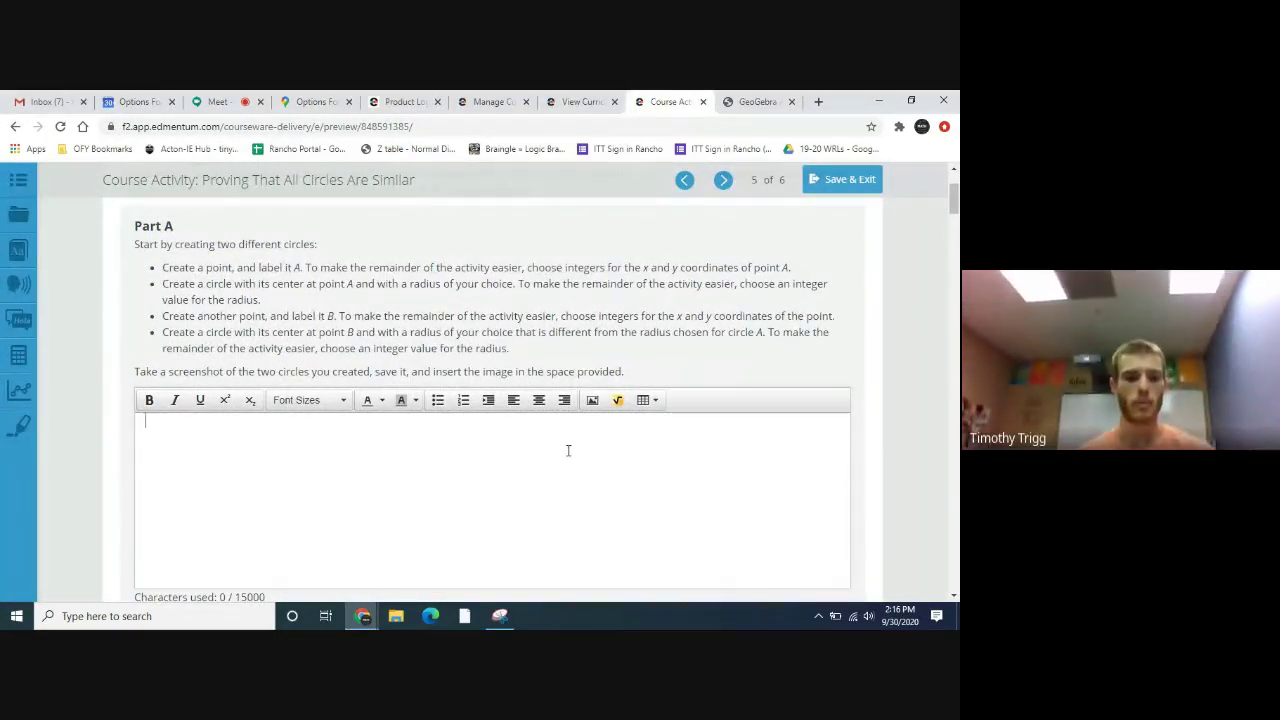
Step: Save the snip as Capture.PNG in Pictures, replacing the existing file
click(500, 616)
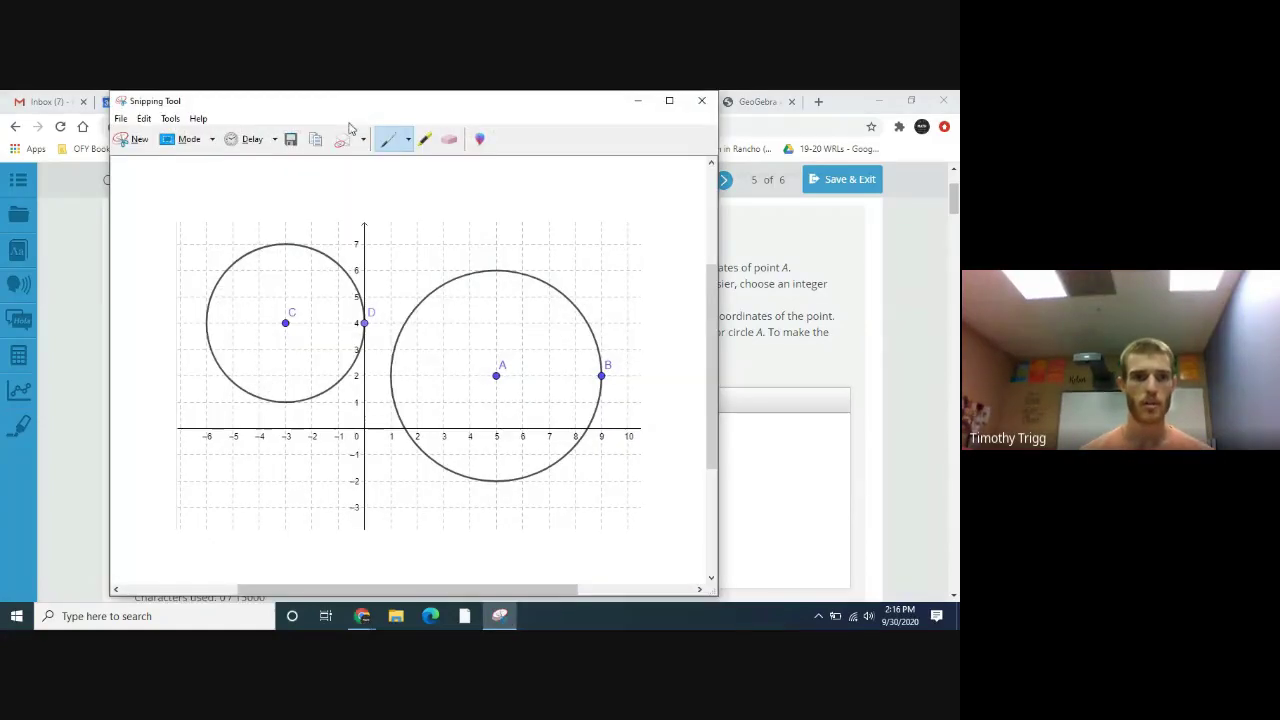
click(120, 119)
click(137, 152)
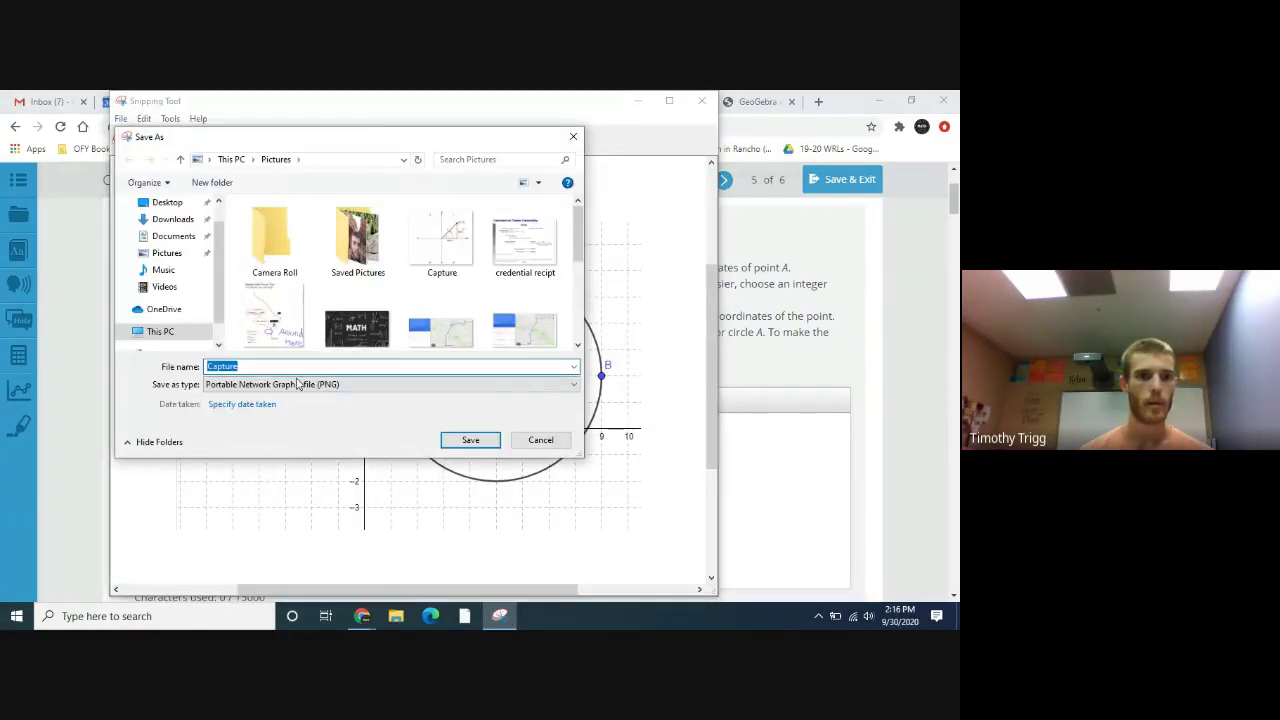
click(470, 441)
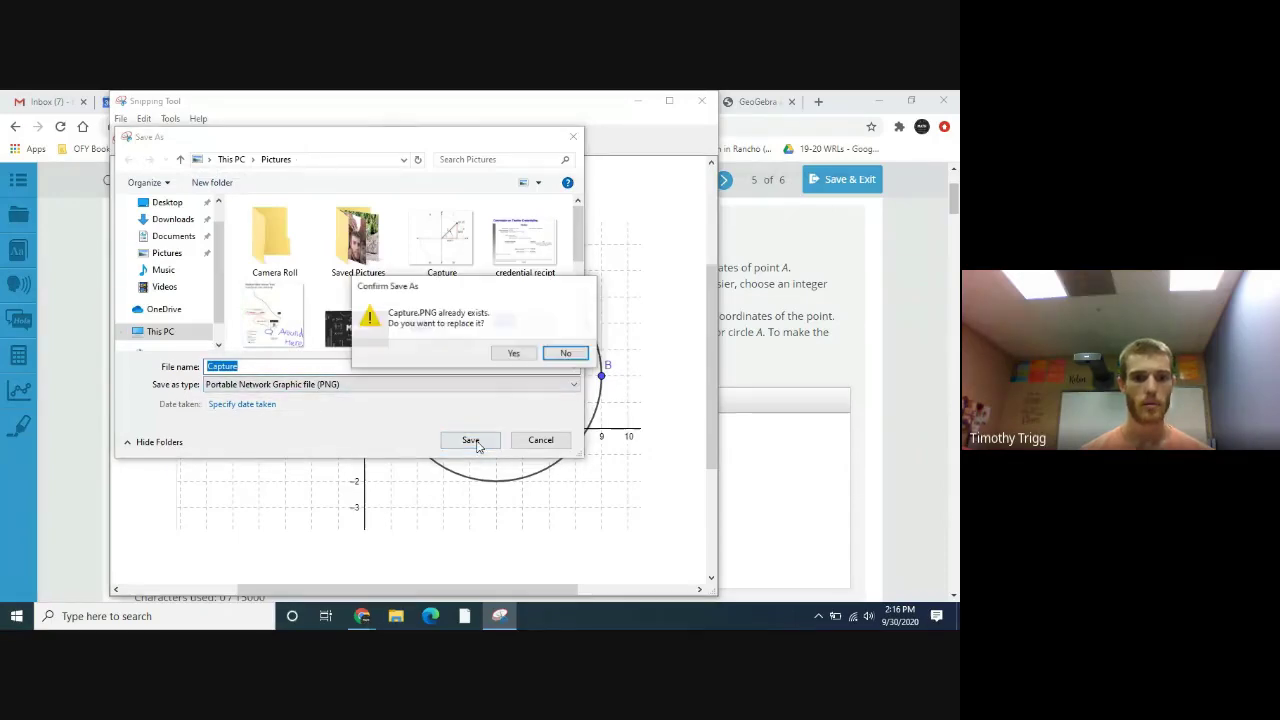
click(513, 354)
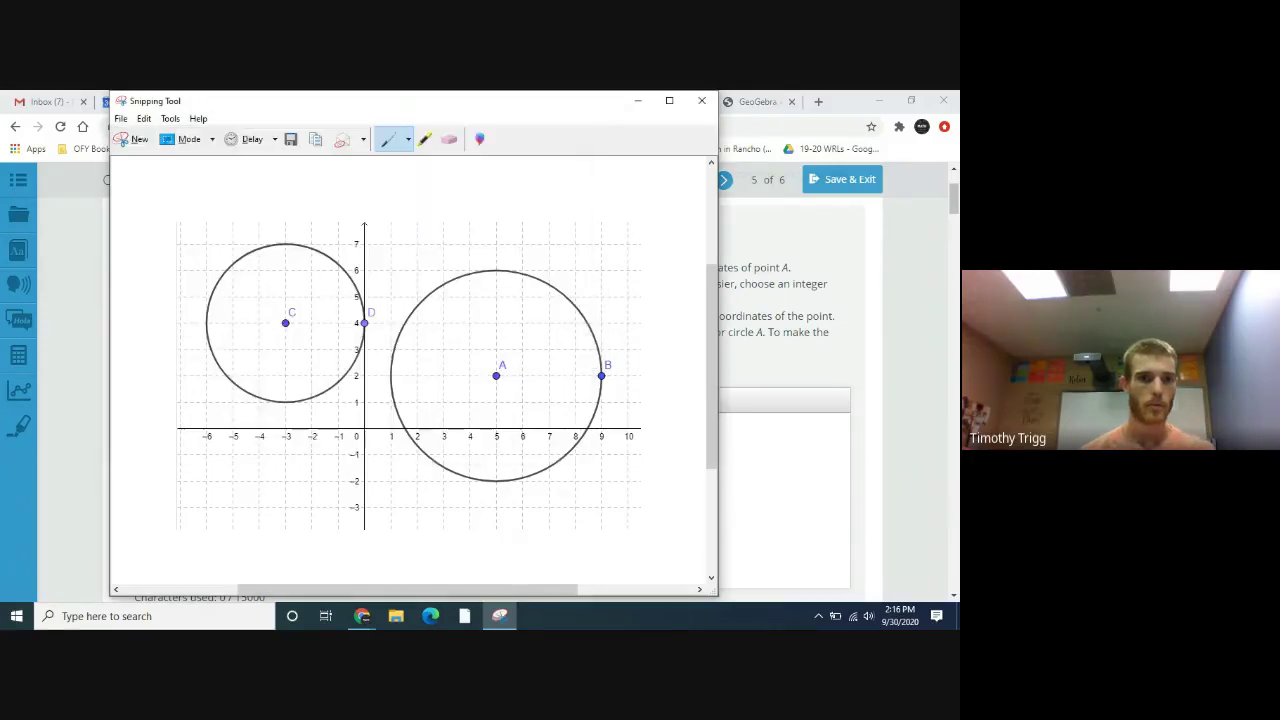
Step: Upload the Capture screenshot of both circles into the Part A answer box
click(637, 101)
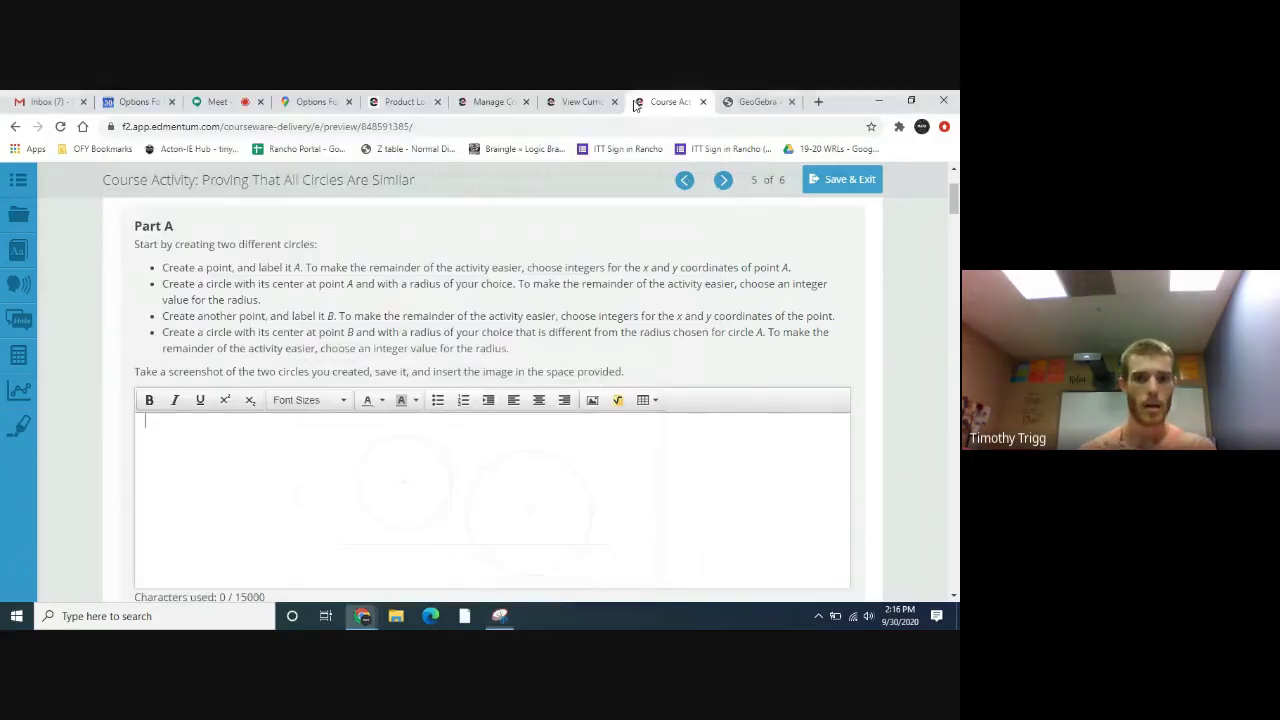
click(592, 402)
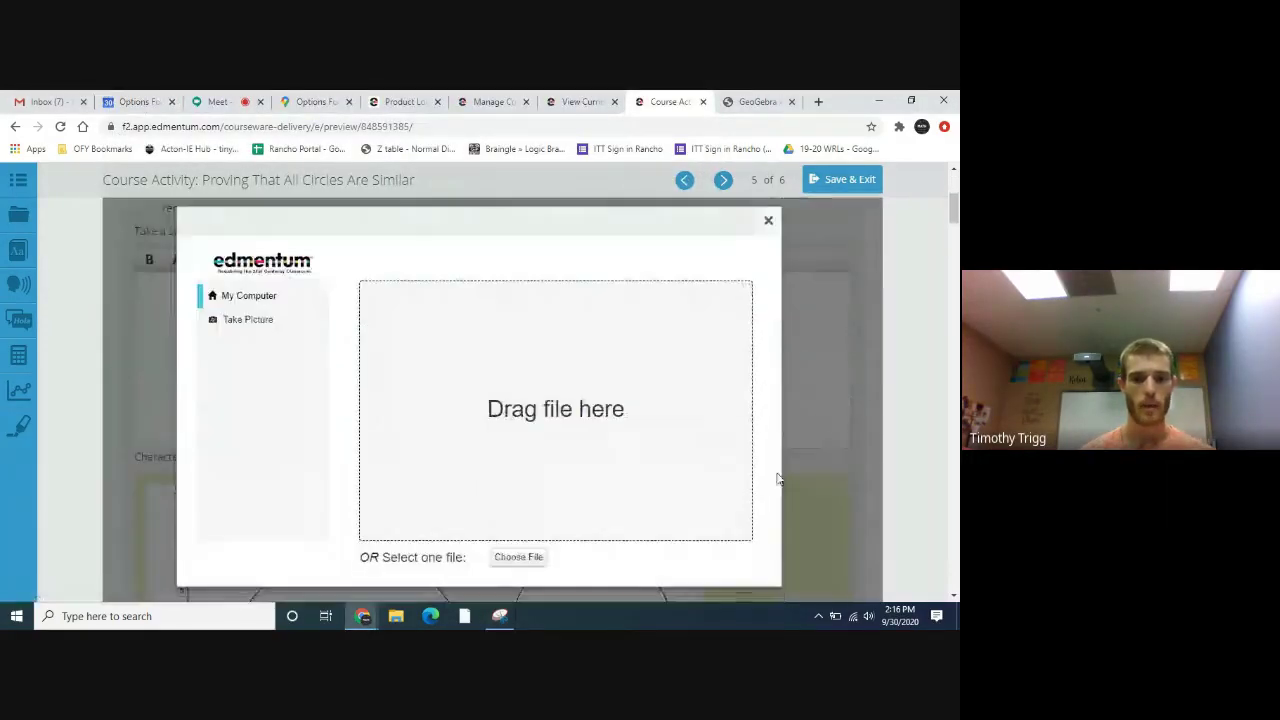
click(533, 558)
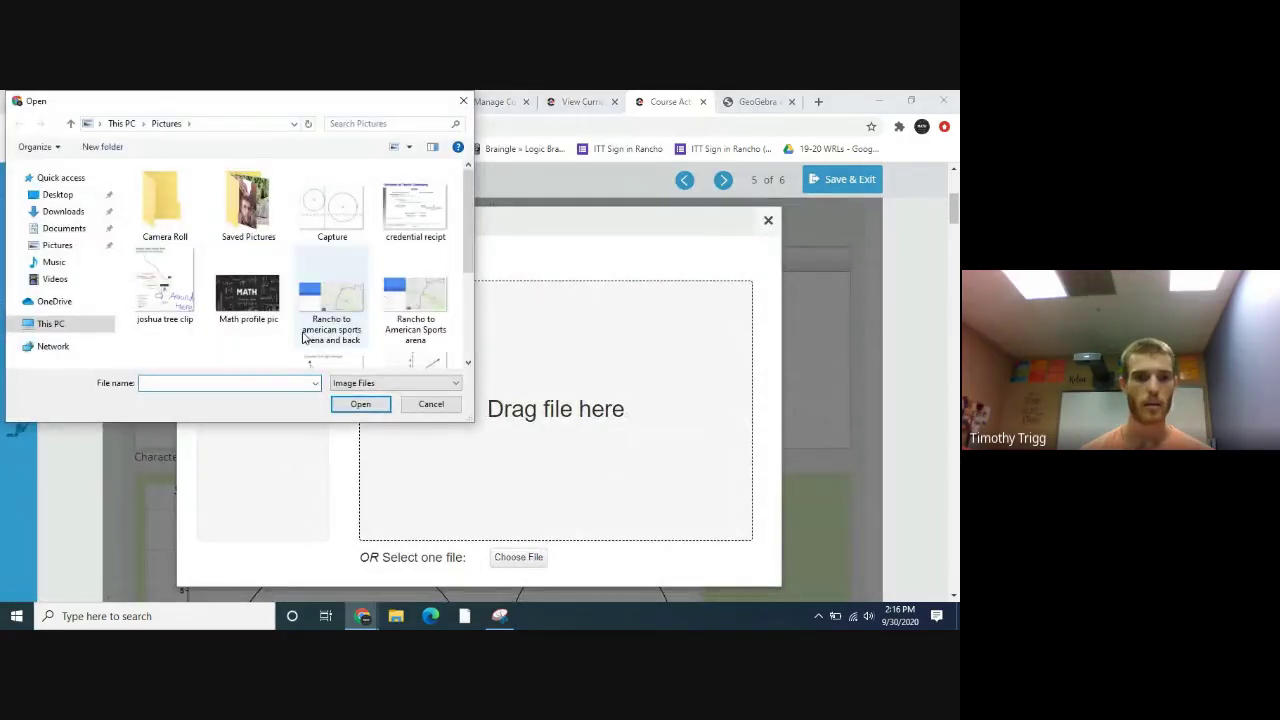
double_click(323, 228)
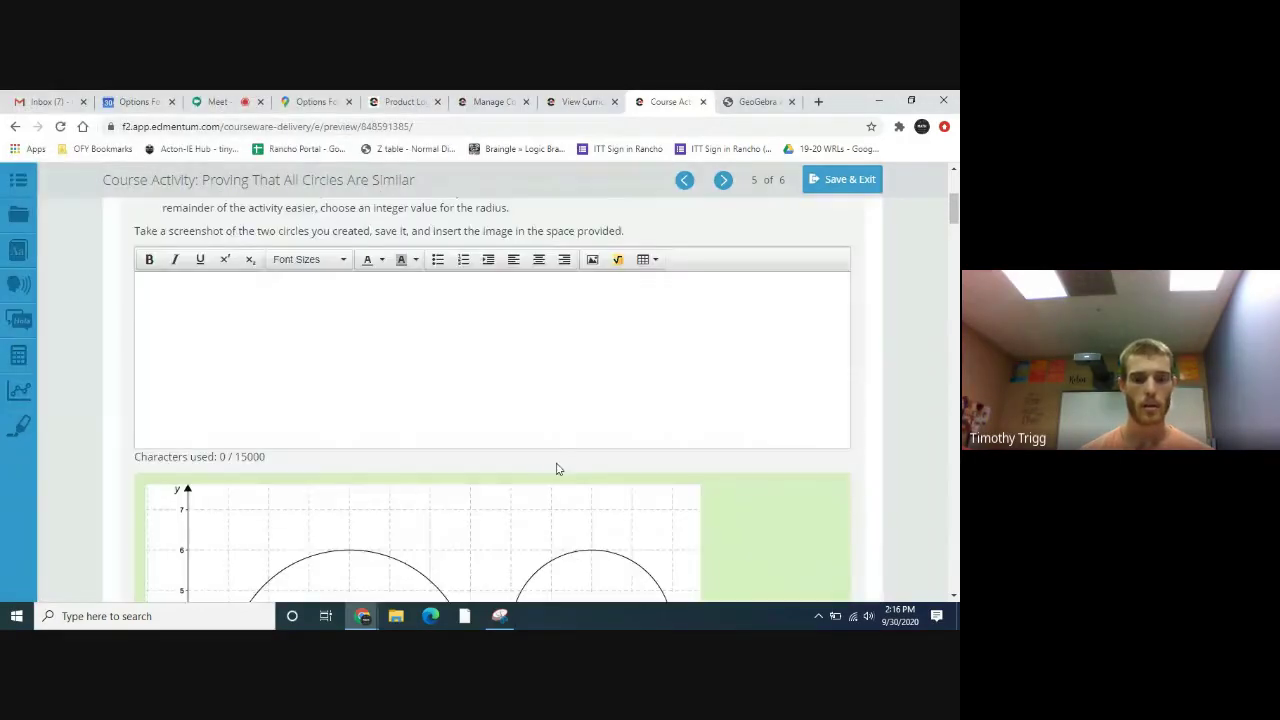
scroll(573, 444, up, 2)
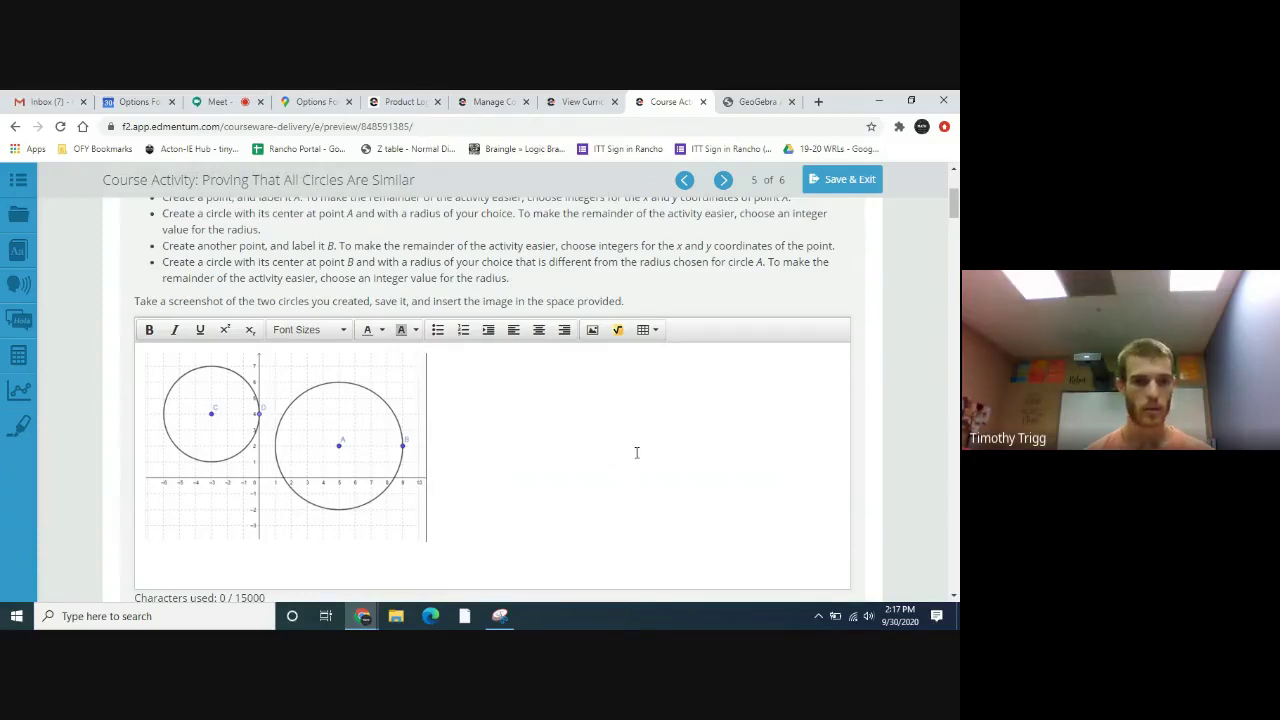
Step: Answer Part B: 'In order for two shapes to be similar, there must exist a transformation that maps one shape onto the other.'
scroll(636, 453, down, 9)
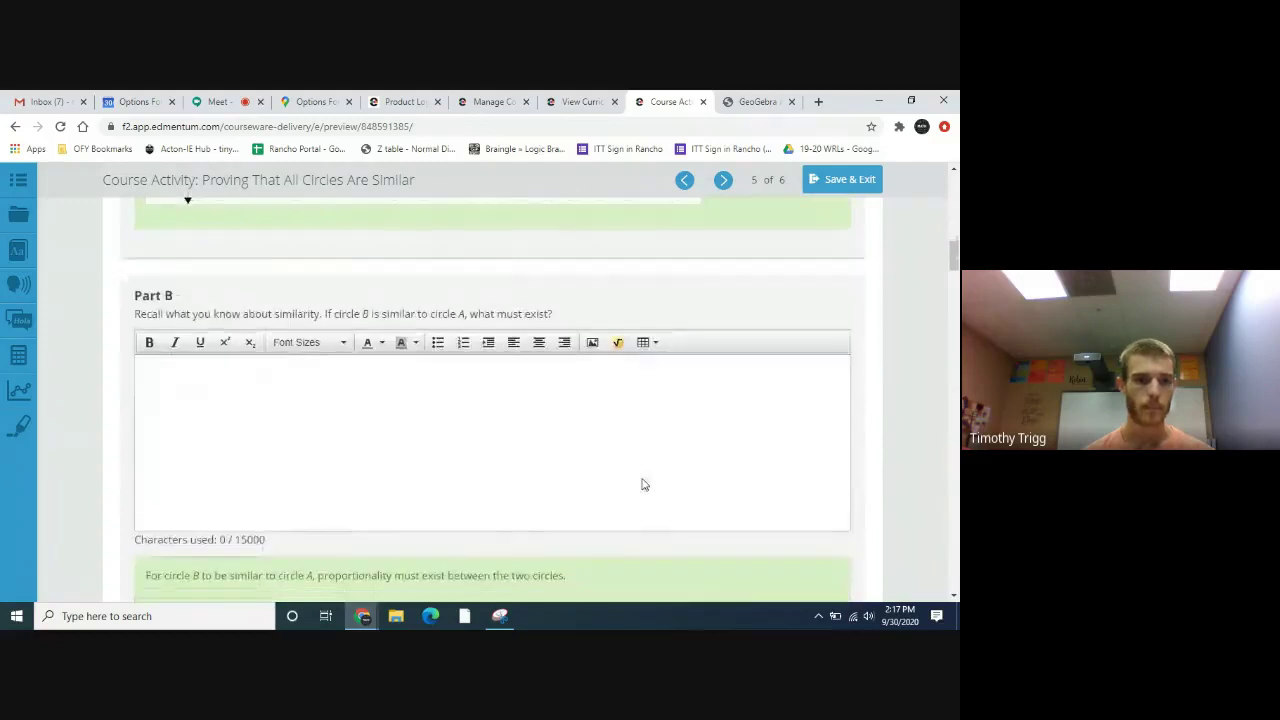
scroll(643, 480, up, 3)
scroll(528, 476, down, 3)
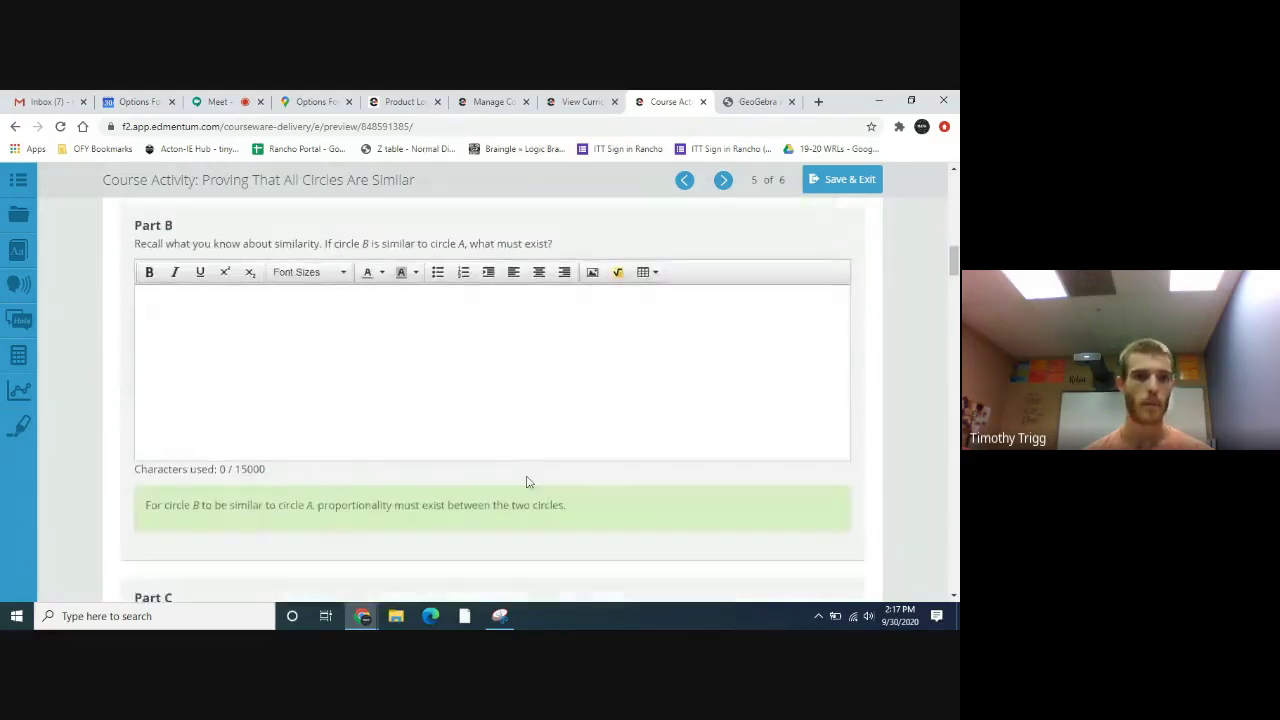
scroll(528, 482, up, 1)
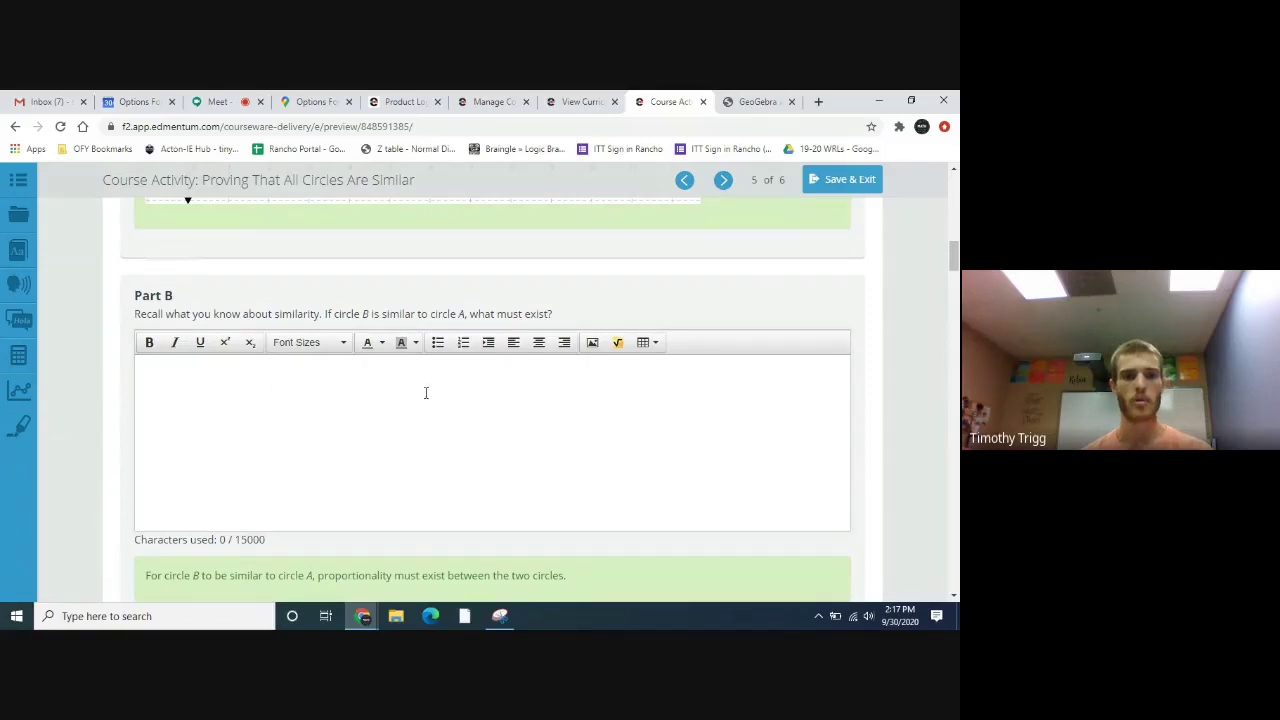
scroll(395, 440, up, 1)
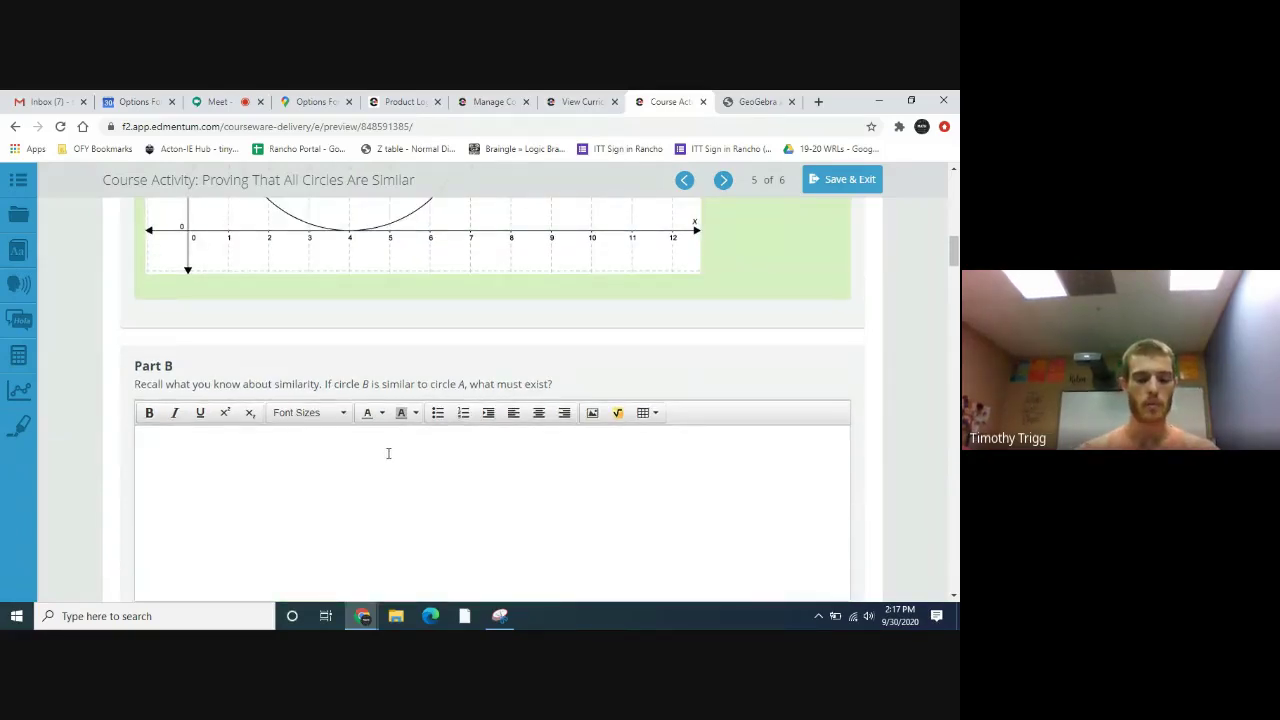
text(THere)
key(BackSpace)
key(BackSpace)
key(BackSpace)
text(here must exist)
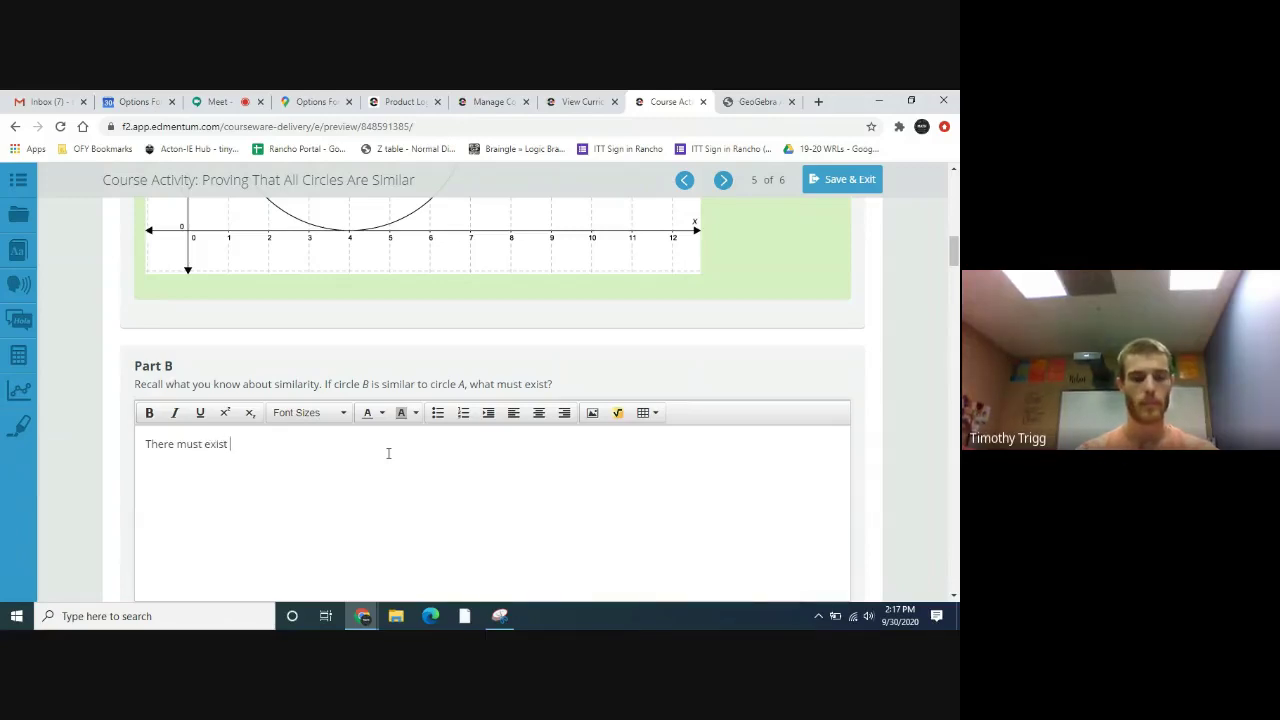
text( a )
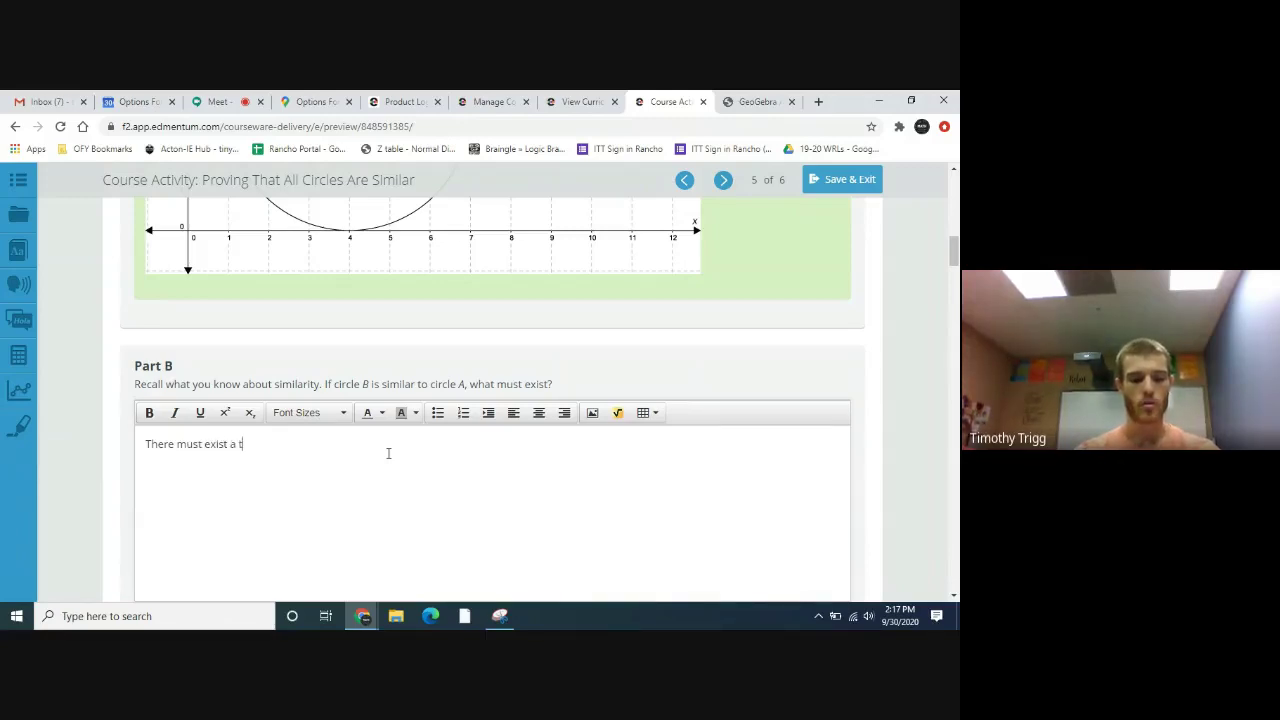
text(trans)
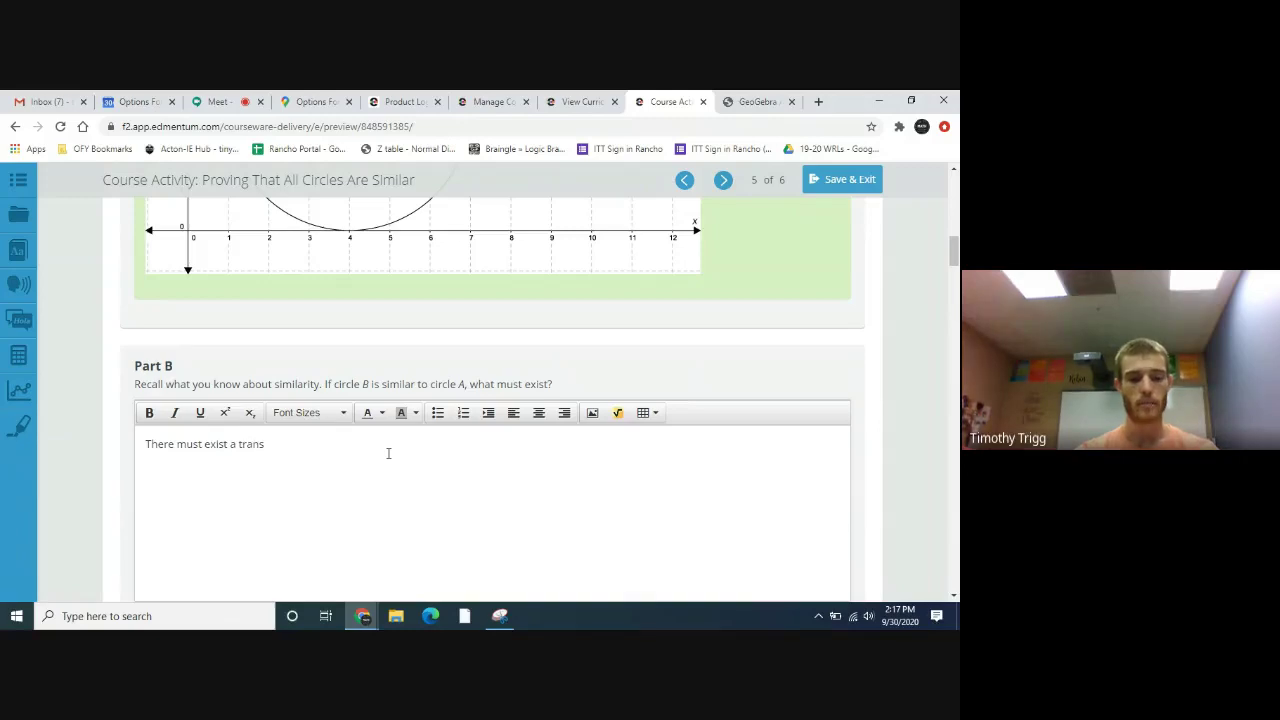
text(formatiion that map)
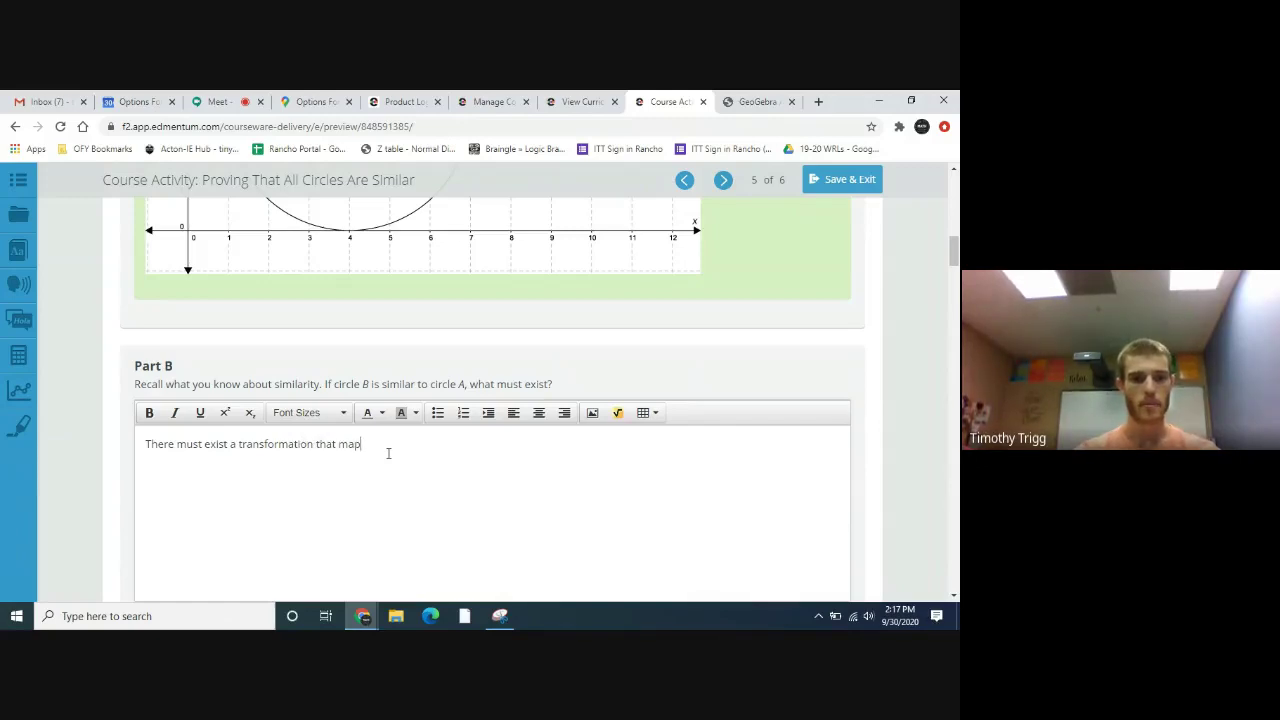
text(s one)
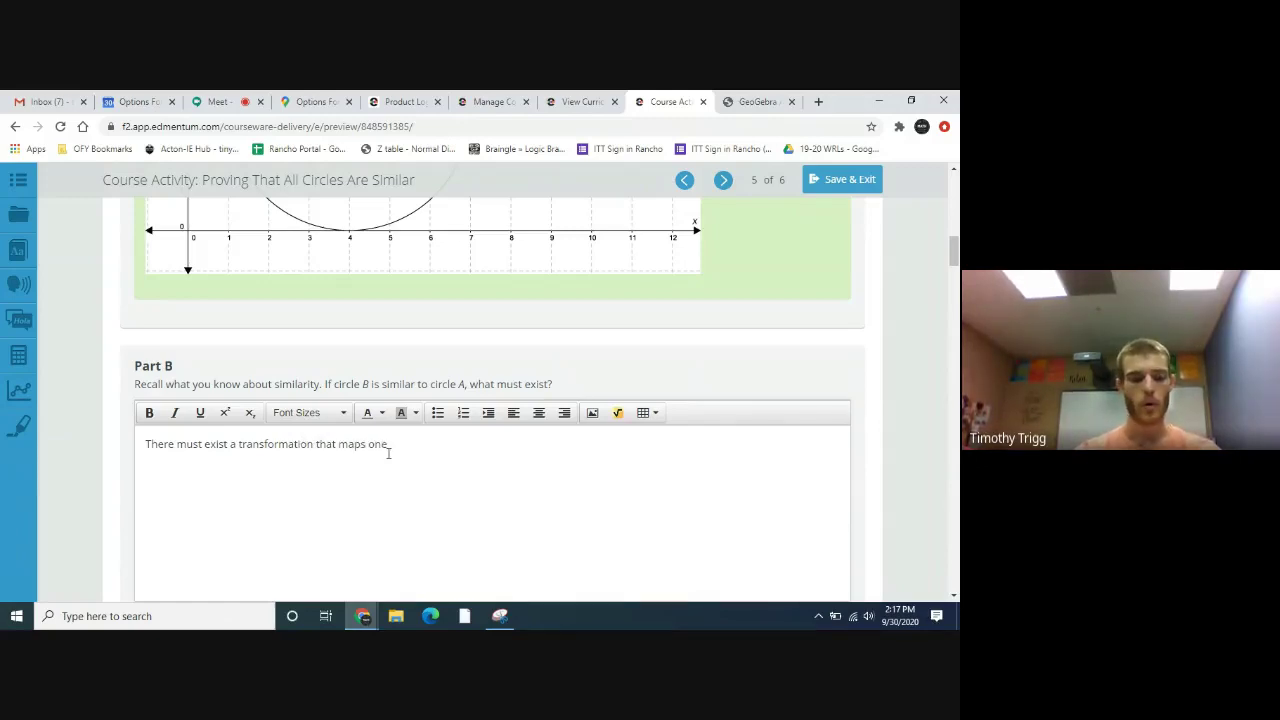
text( sh)
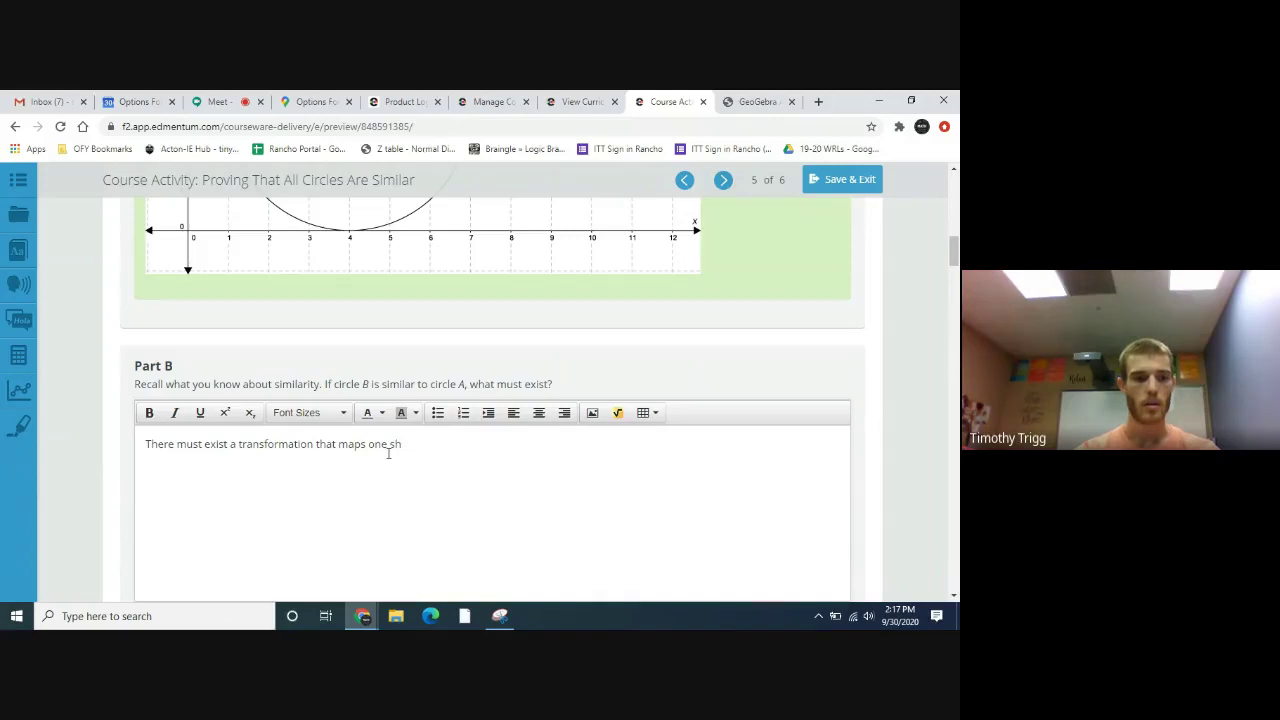
text(ape onto the)
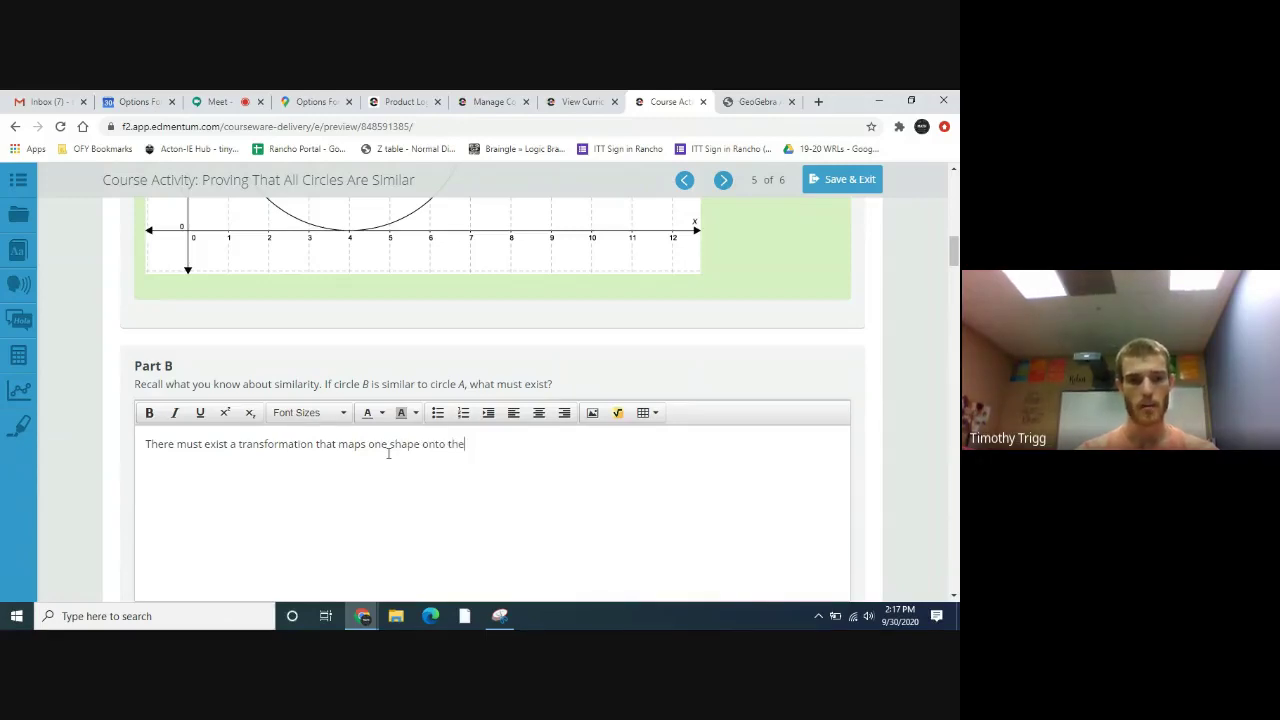
text( other.)
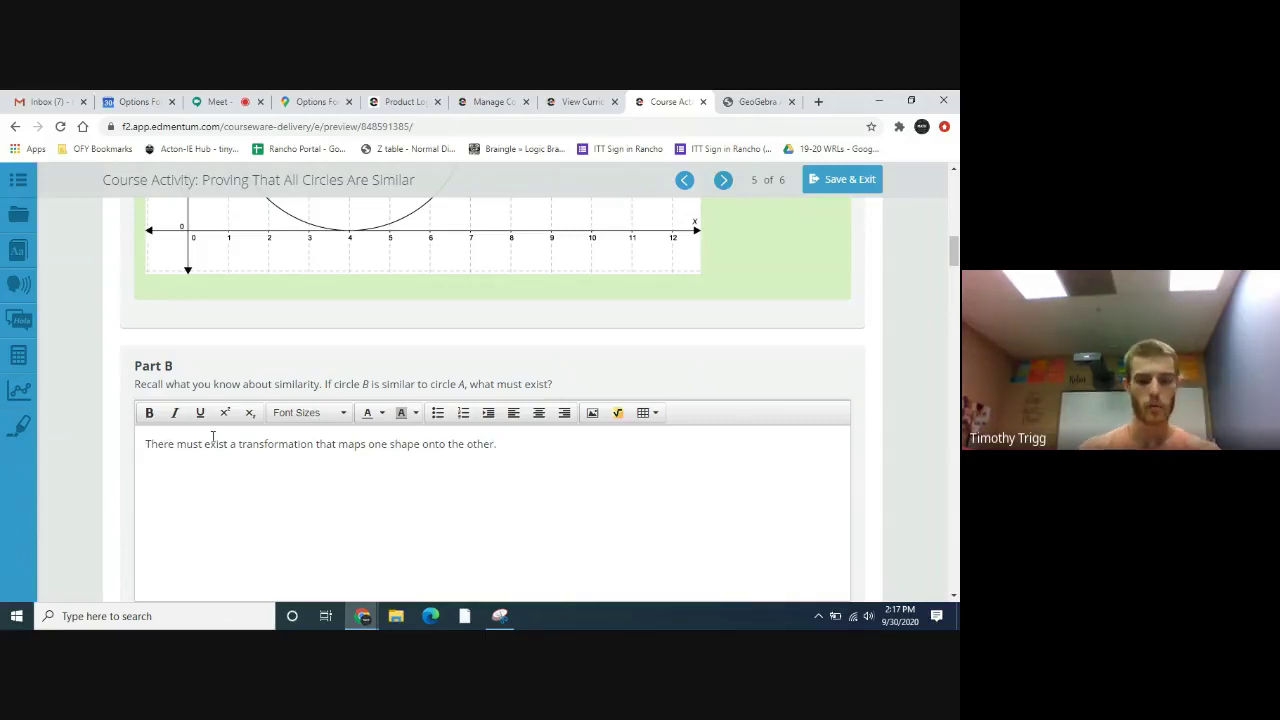
text(In order )
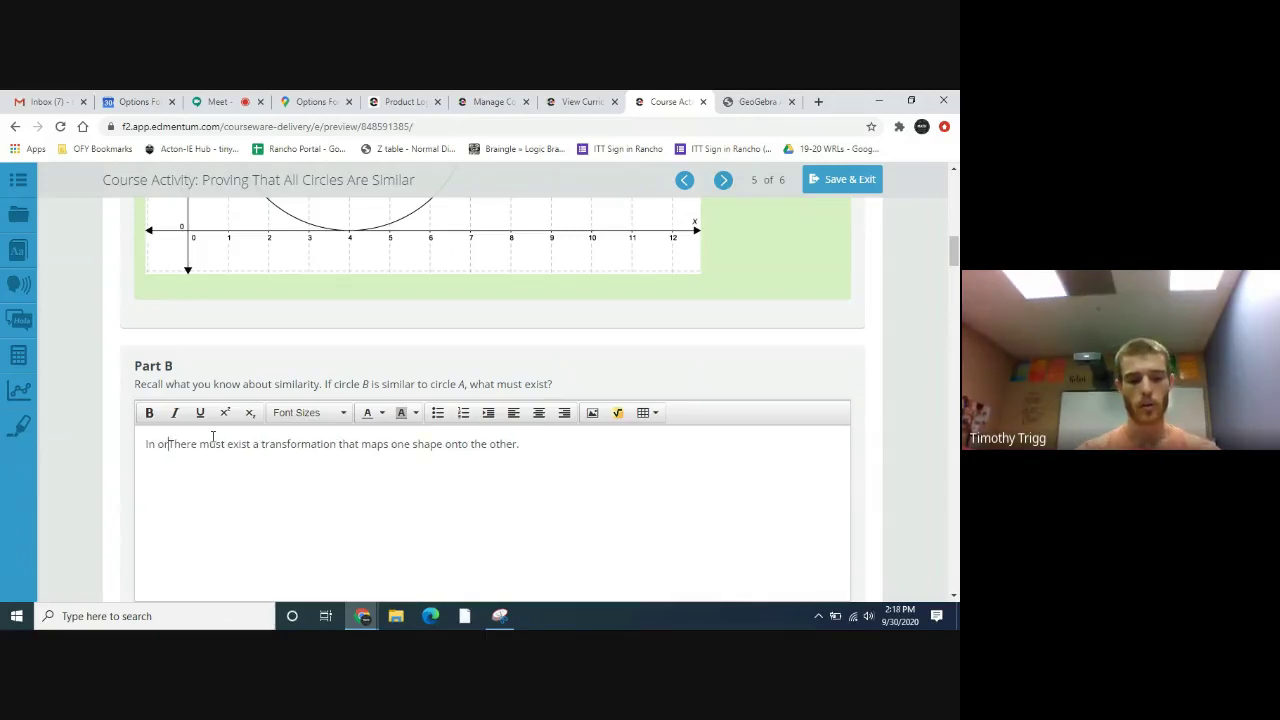
text(for two )
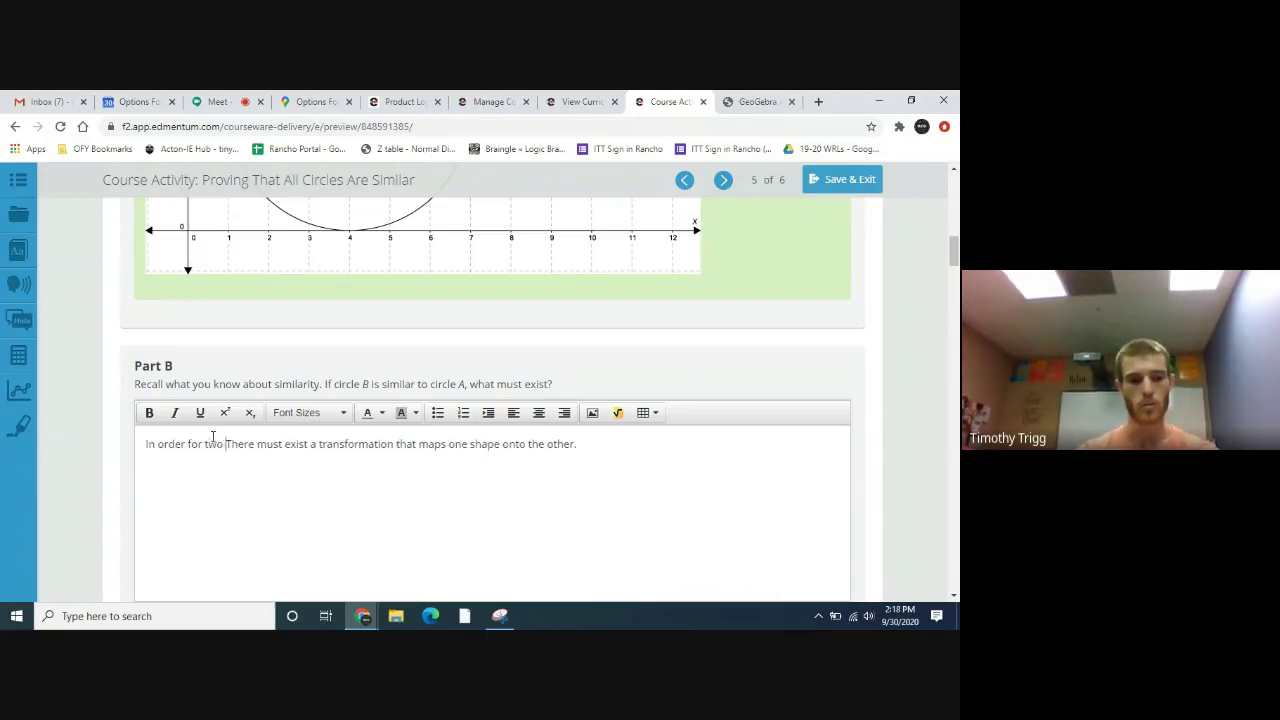
text(shapes to )
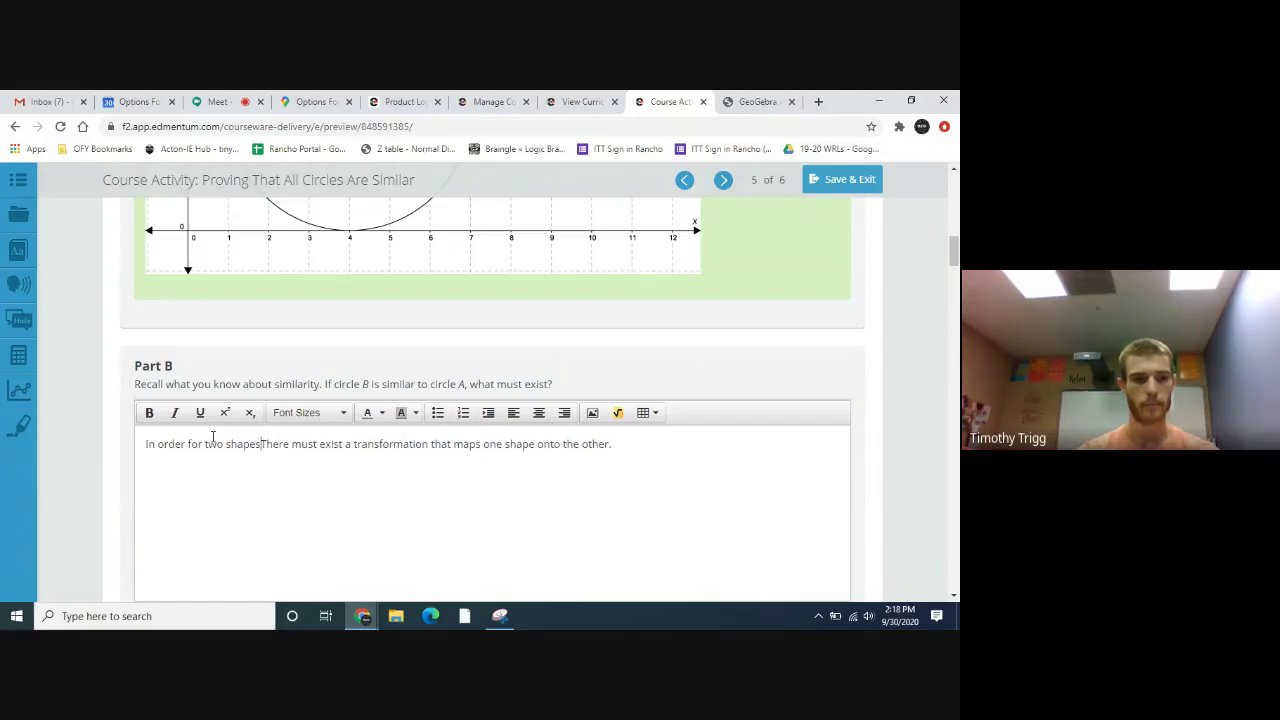
text(be sim)
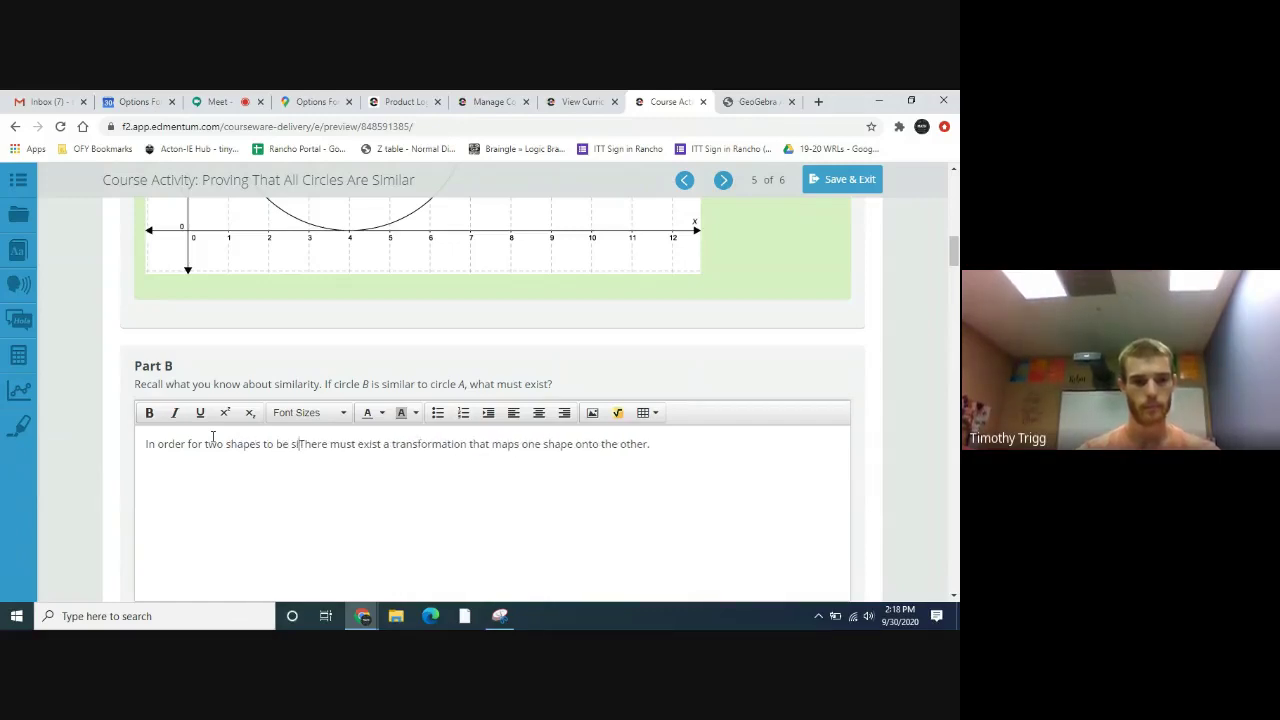
text(ilar)
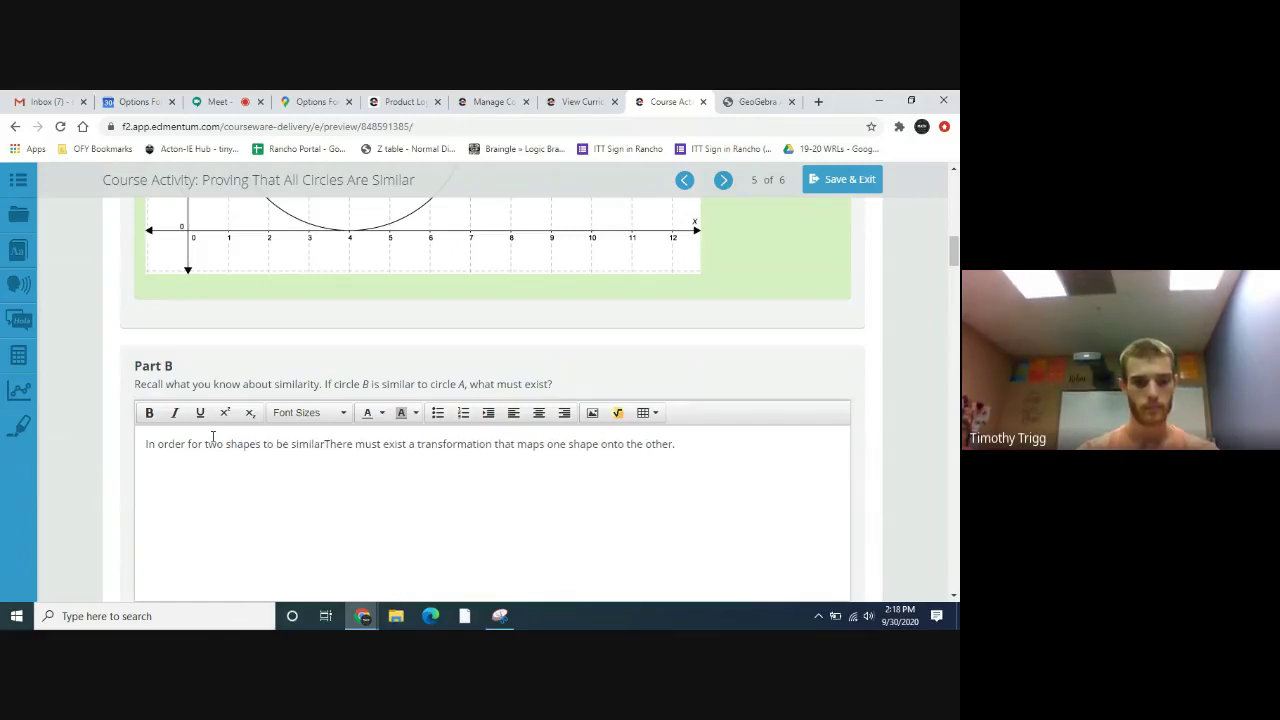
text(,)
key(Delete)
text(t)
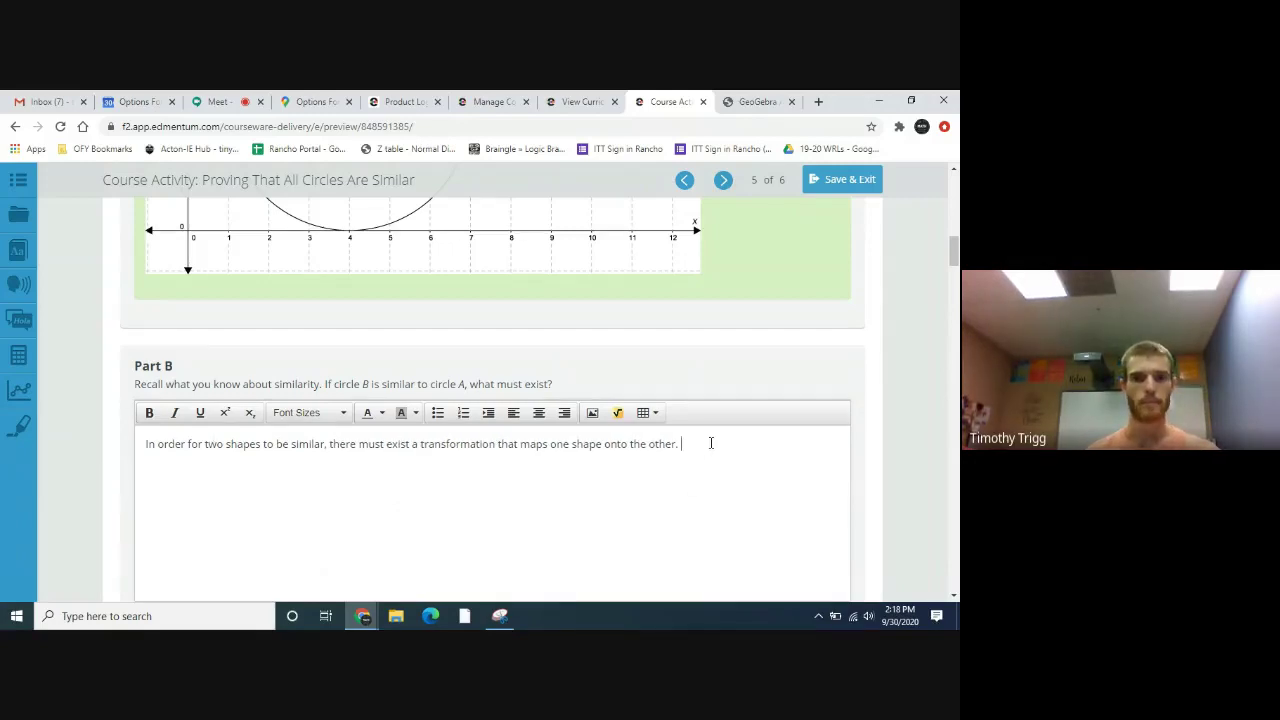
Step: Scroll to Part C's empty answer box and zoom the browser page in
scroll(711, 443, down, 5)
scroll(496, 397, up, 1)
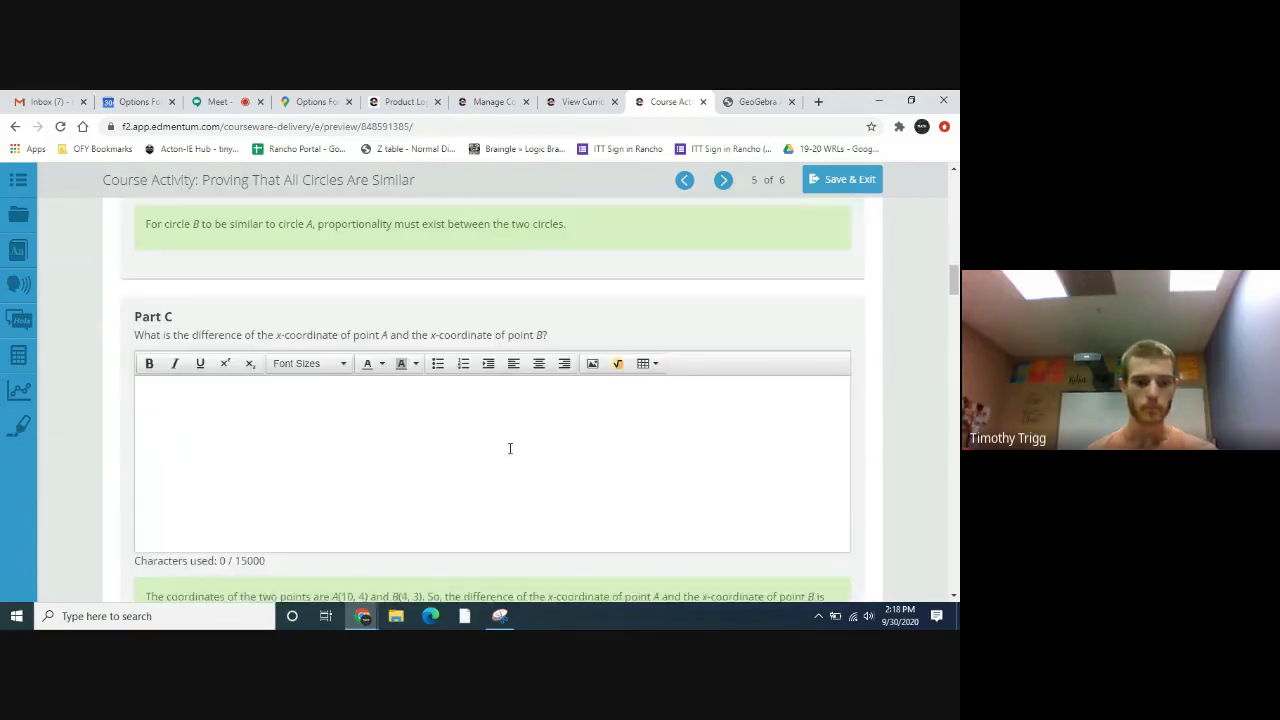
key(ctrl+plus)
key(ctrl+plus)
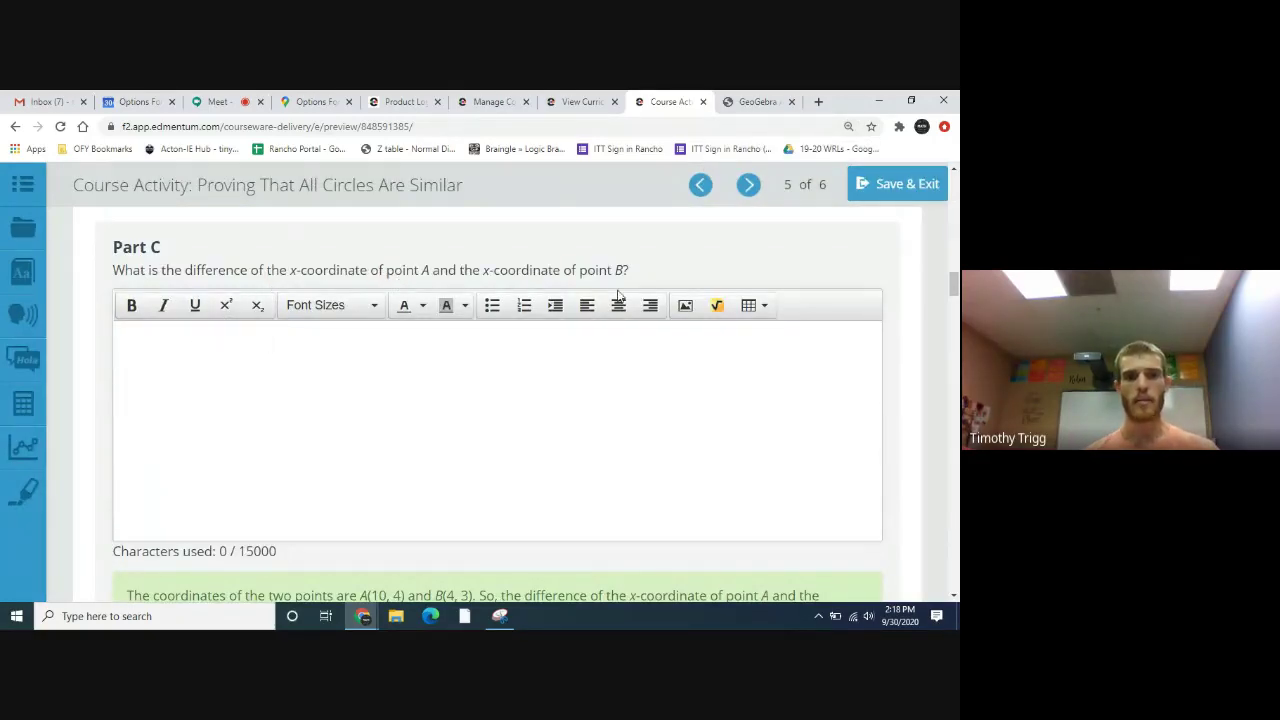
Step: Check the coordinates of points A, B, C and D in GeoGebra, then return to the questions
click(757, 101)
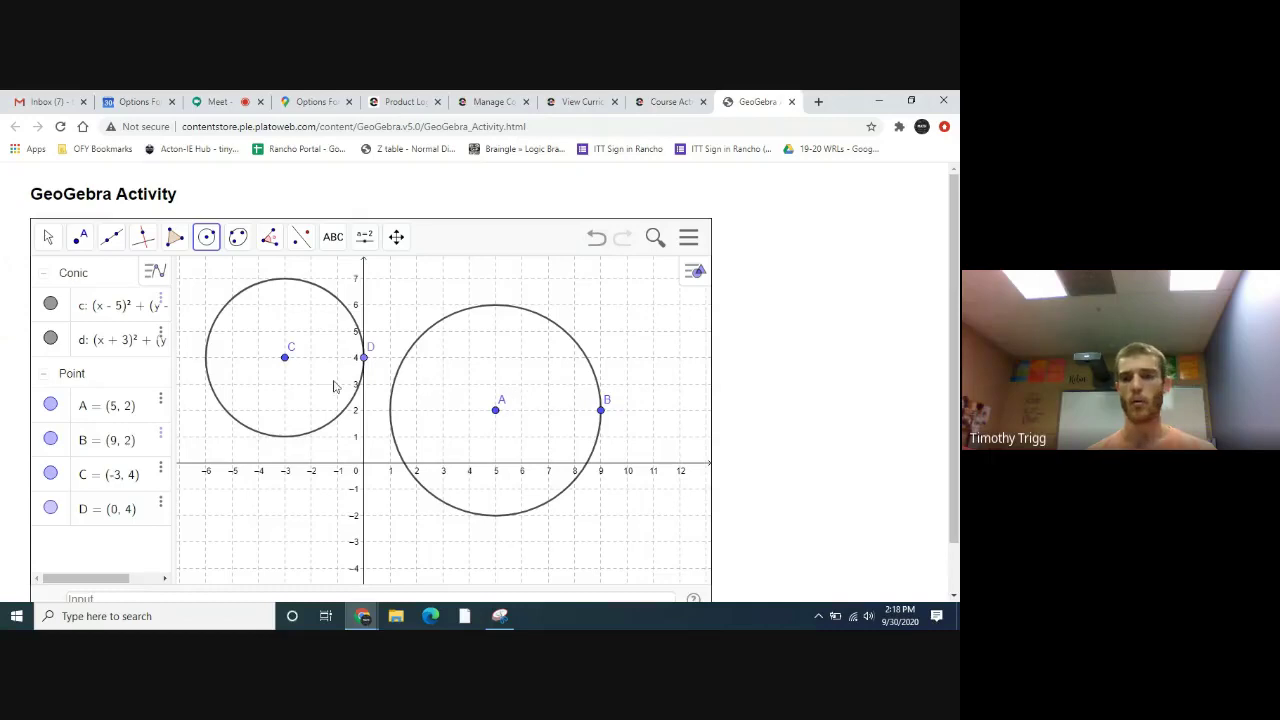
click(670, 101)
Step: Answer Part C: the horizontal distance from point B to point A is 8 to the right
scroll(320, 390, up, 1)
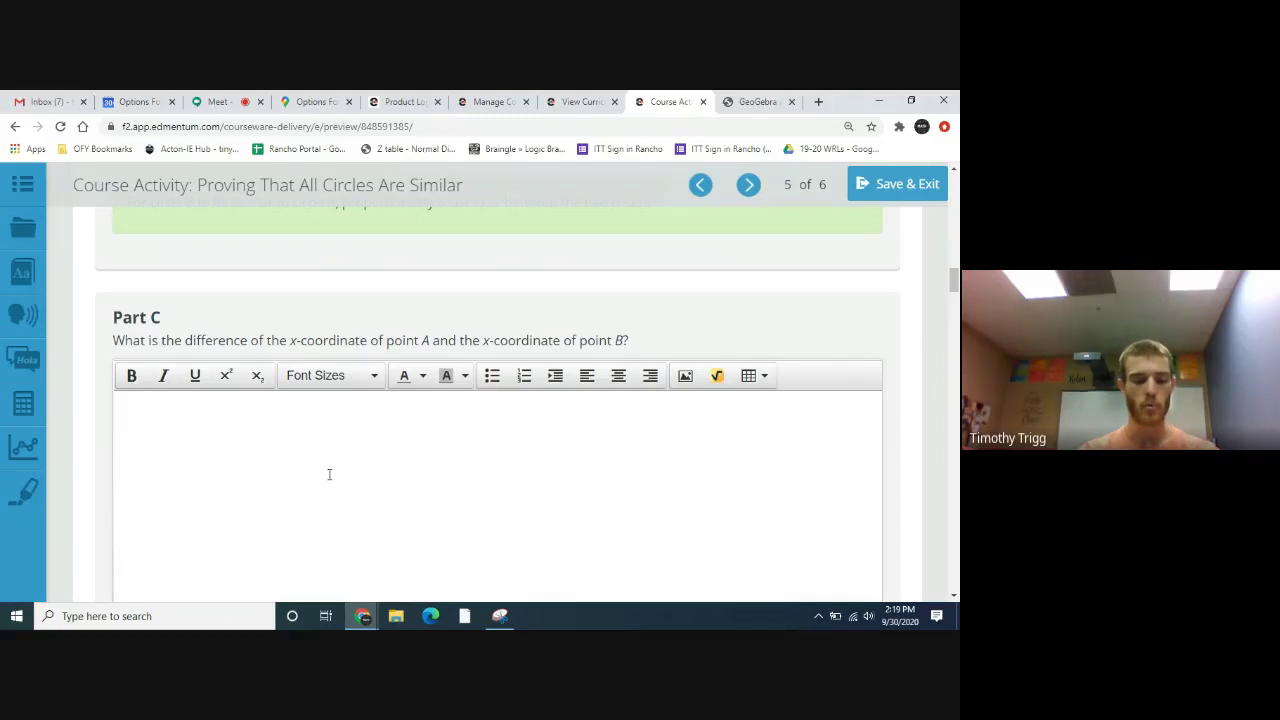
text(From )
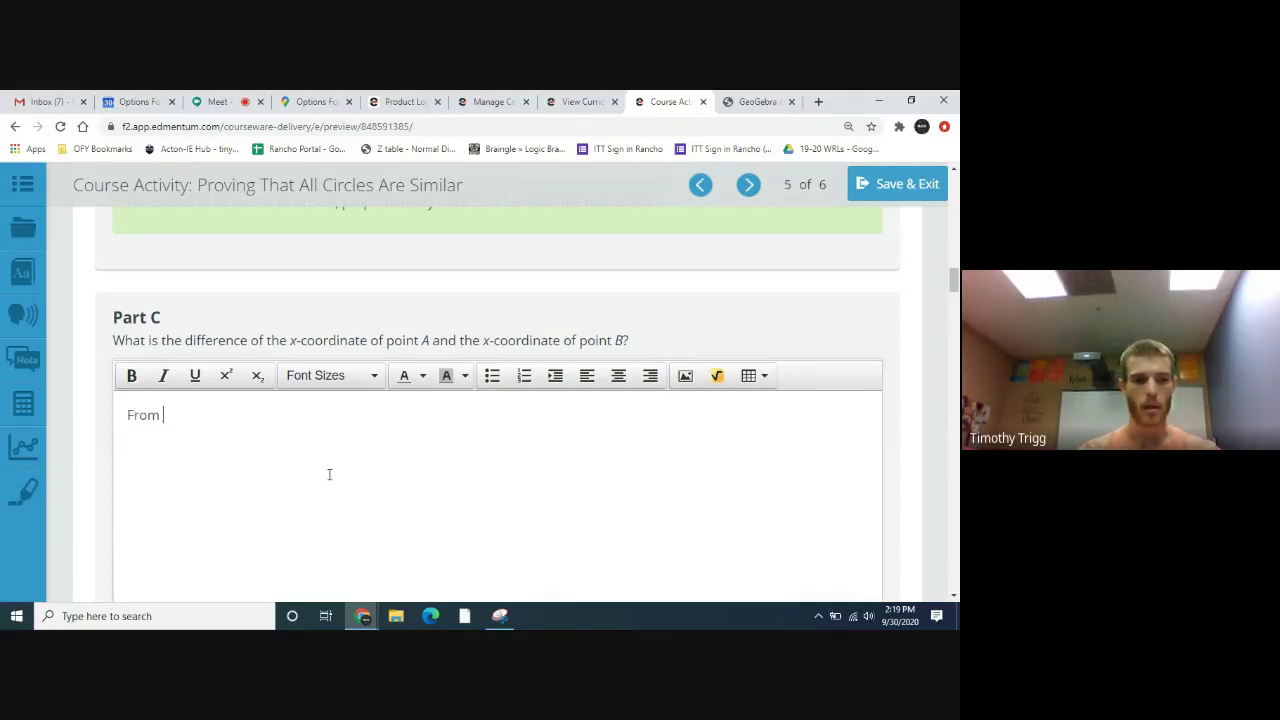
text(poin)
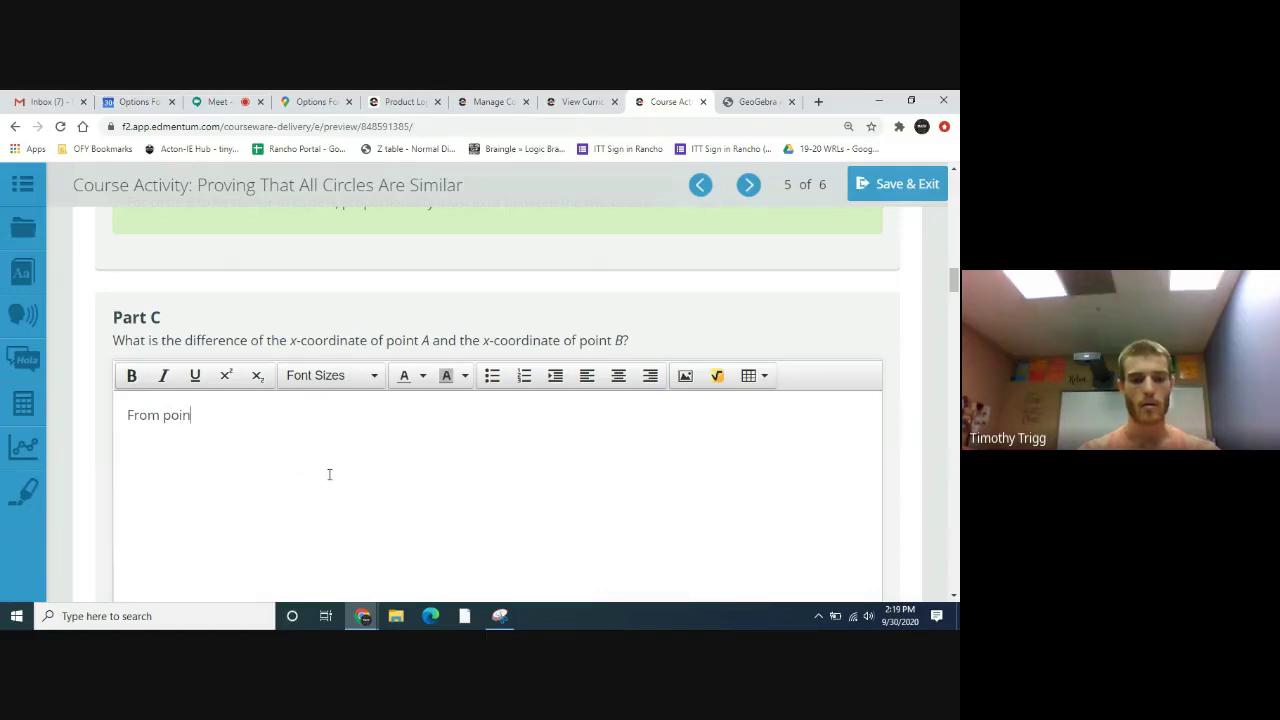
text(t B)
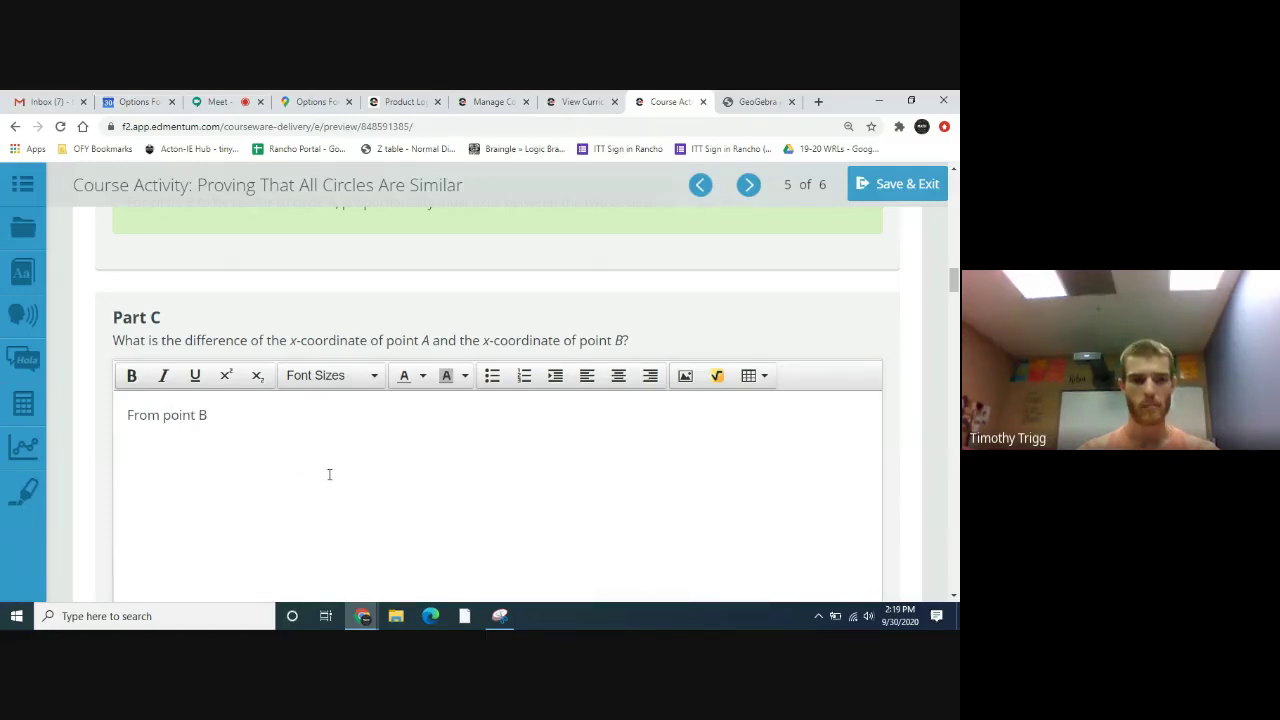
text( to point A)
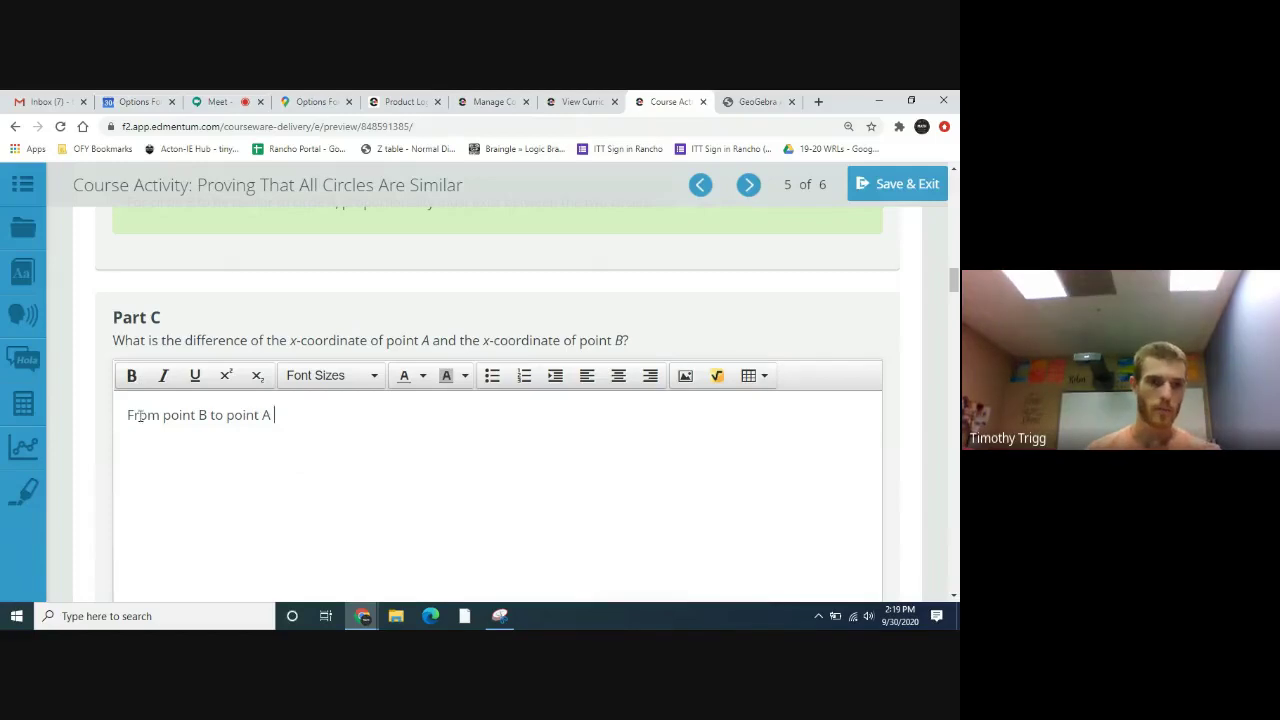
text(The distance)
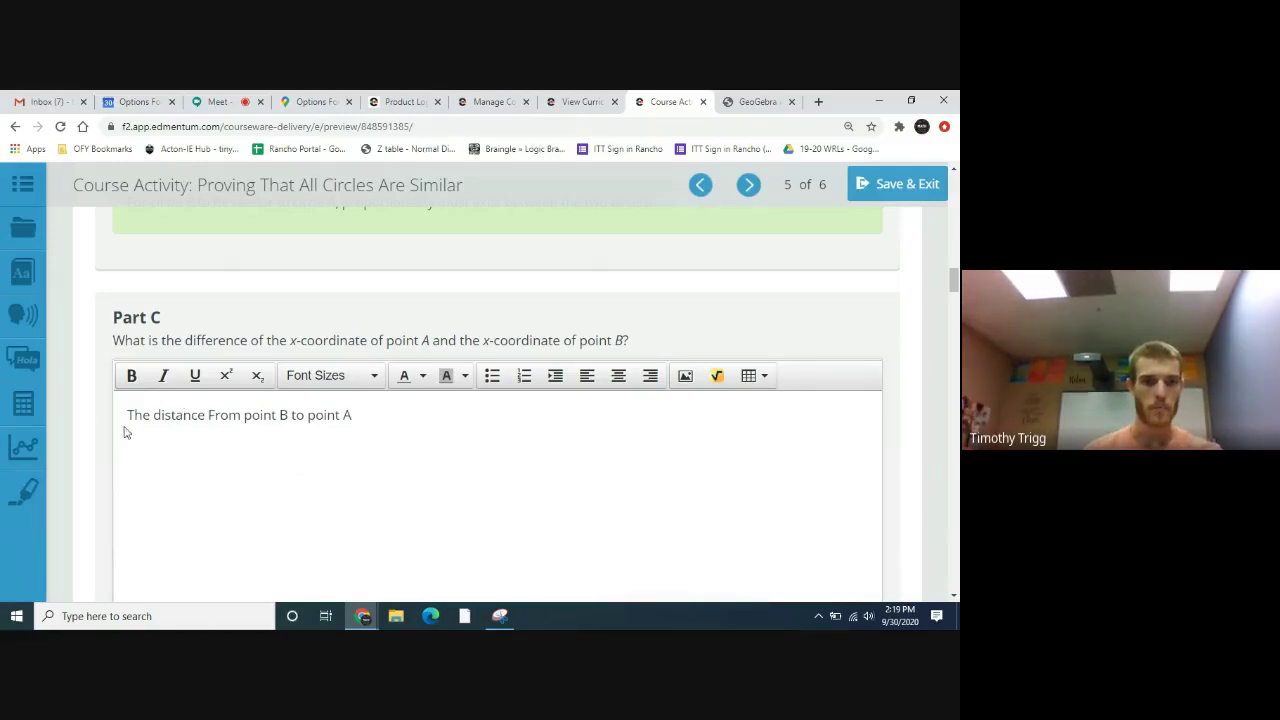
key(Delete)
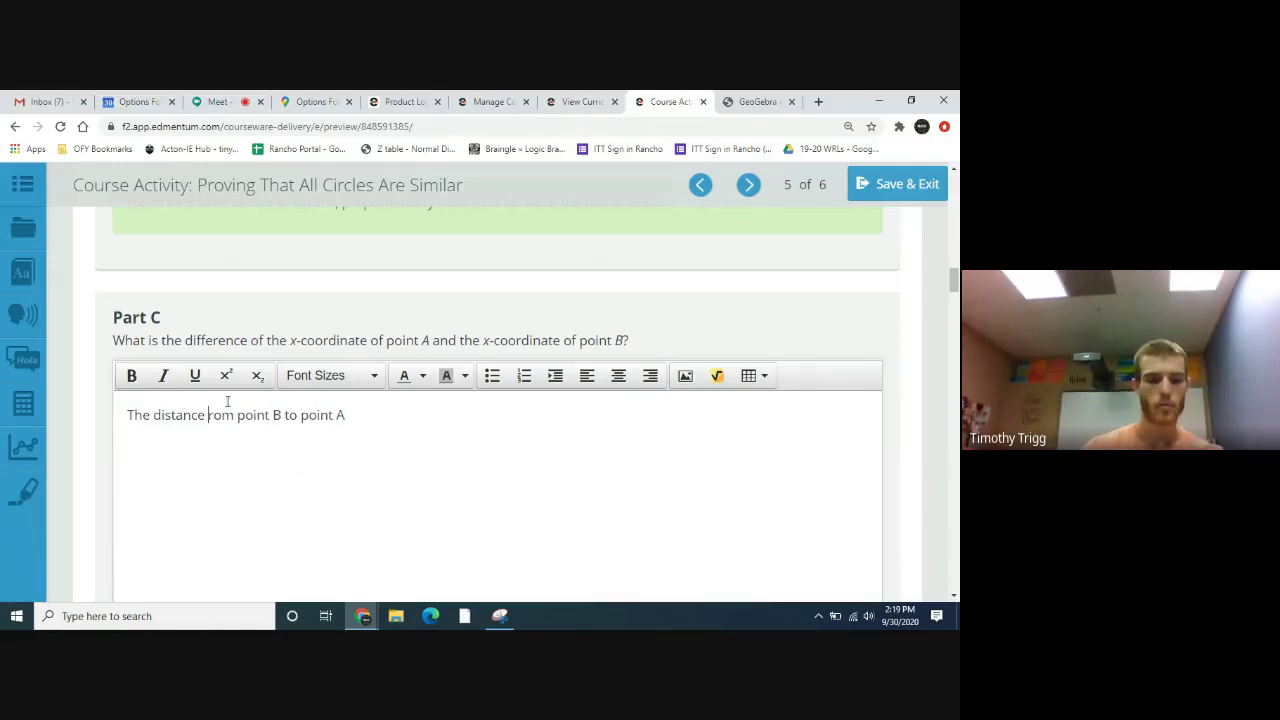
text(f)
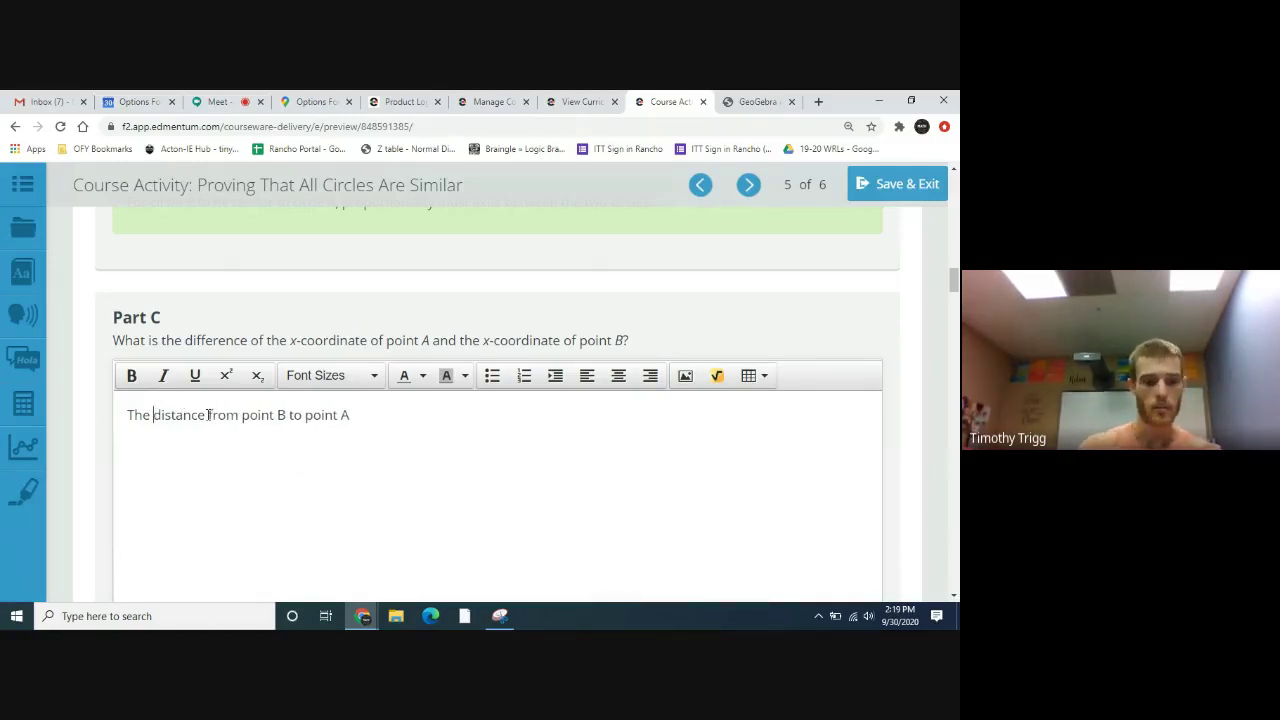
text(horizo)
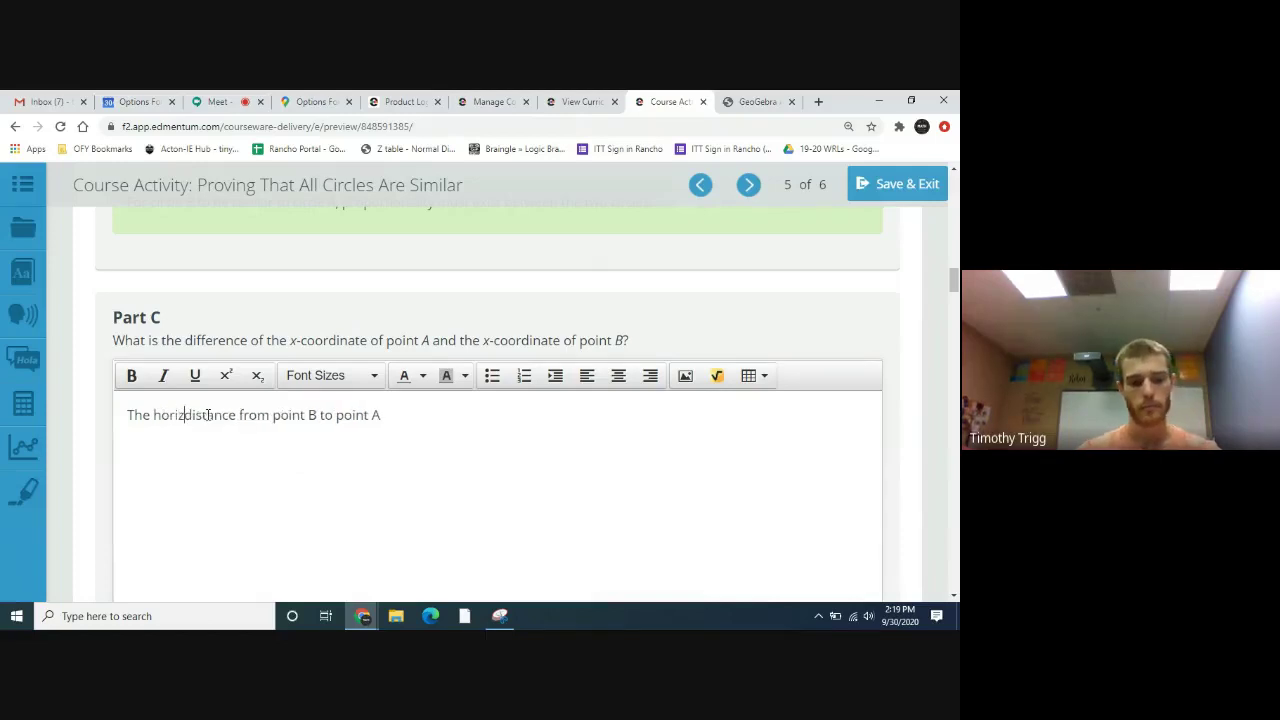
text(ntal )
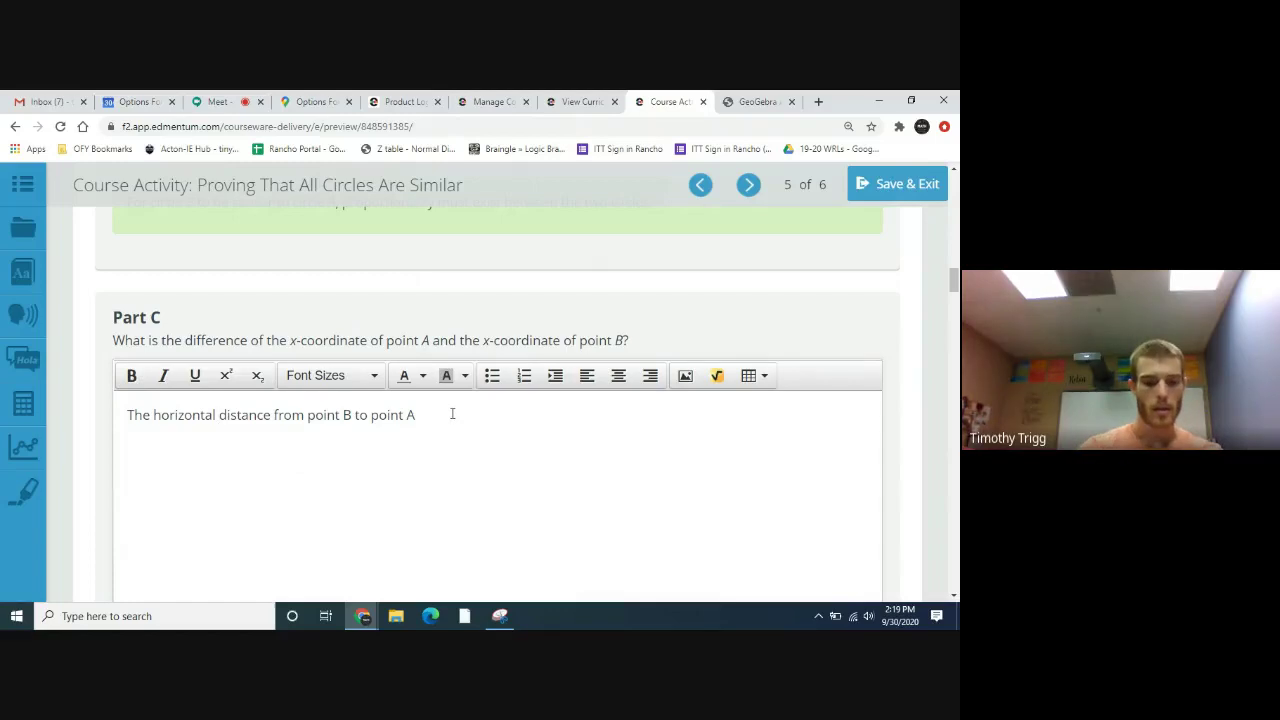
text(is 8)
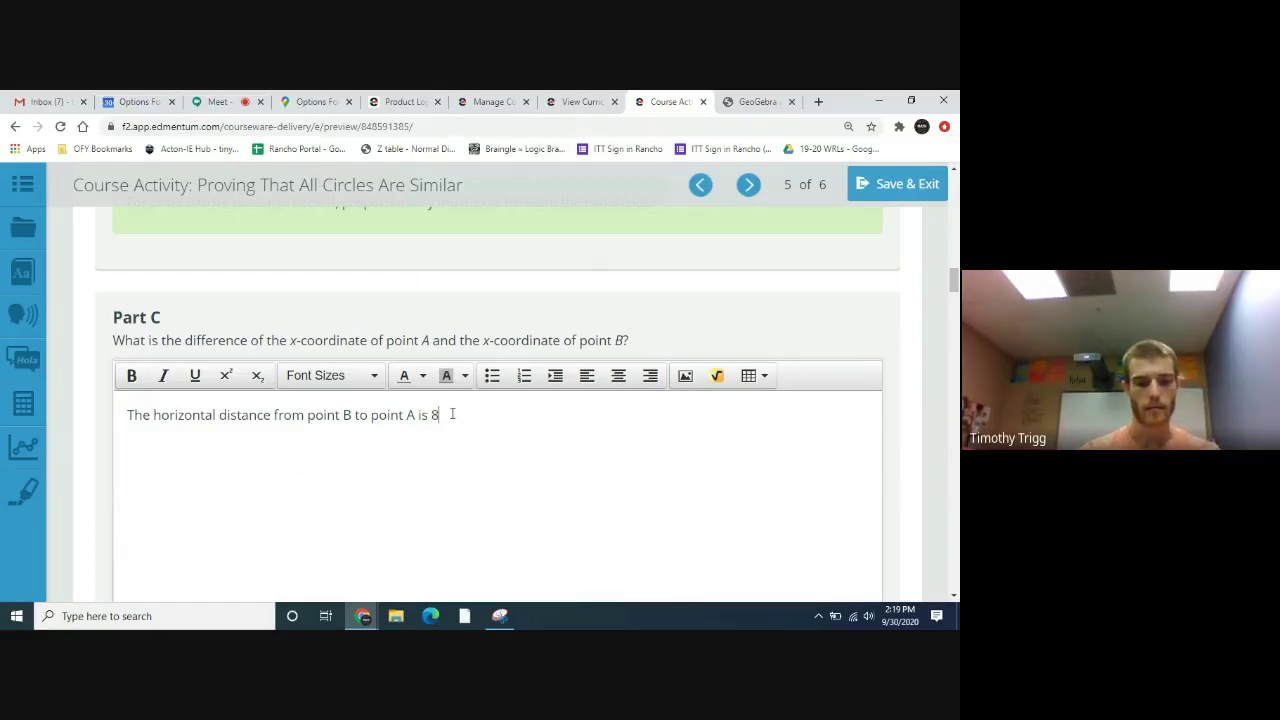
text( to the)
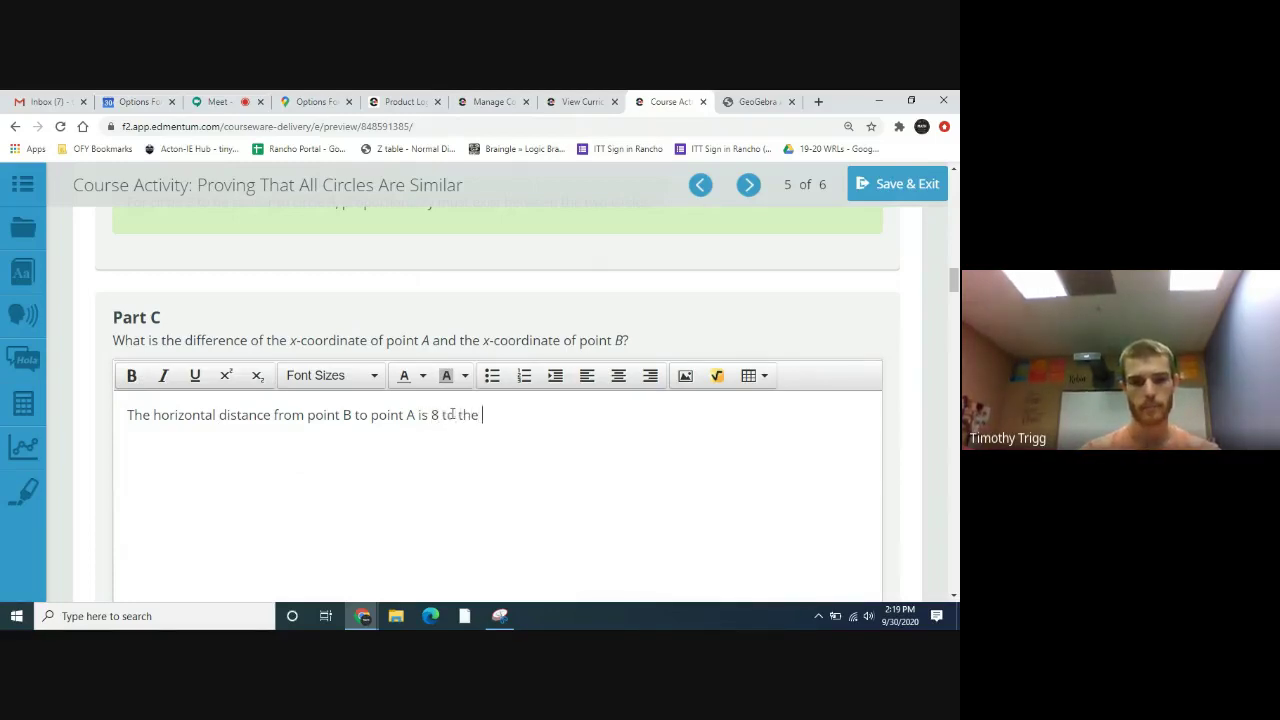
text(right.)
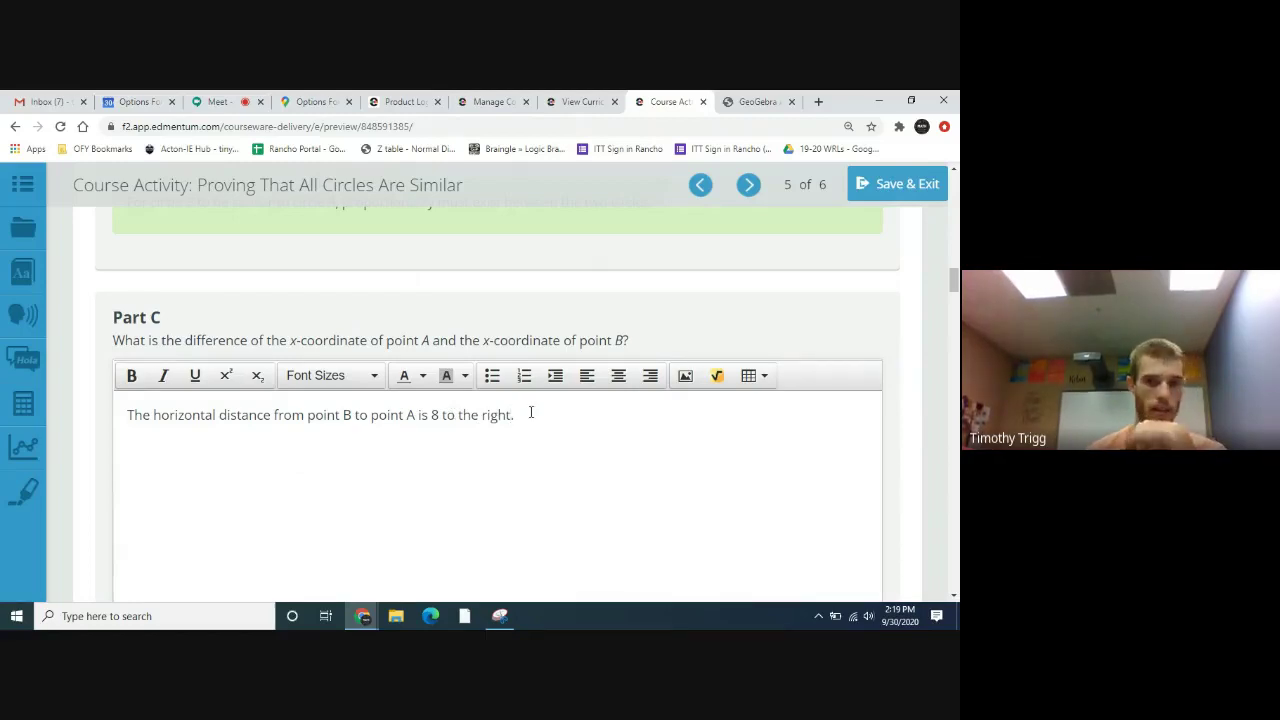
Step: Answer Part D with 'This represents a translation of 8 to the right.'
scroll(474, 471, down, 5)
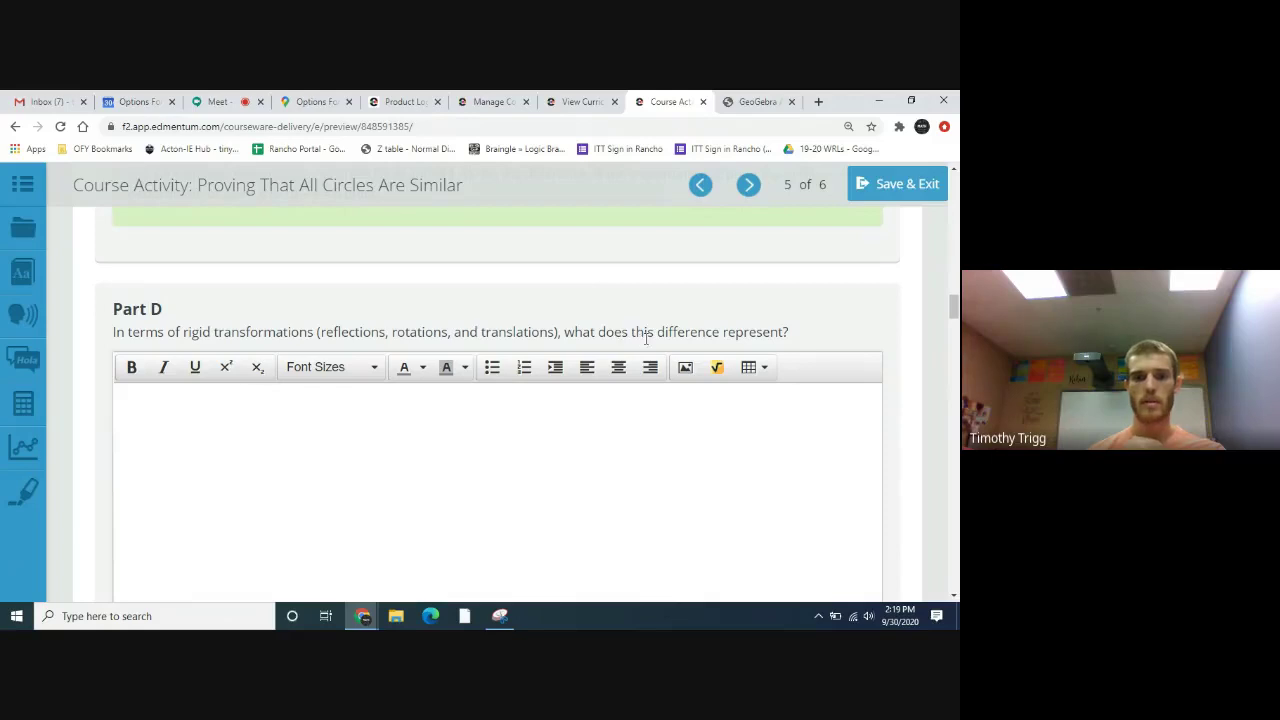
click(304, 416)
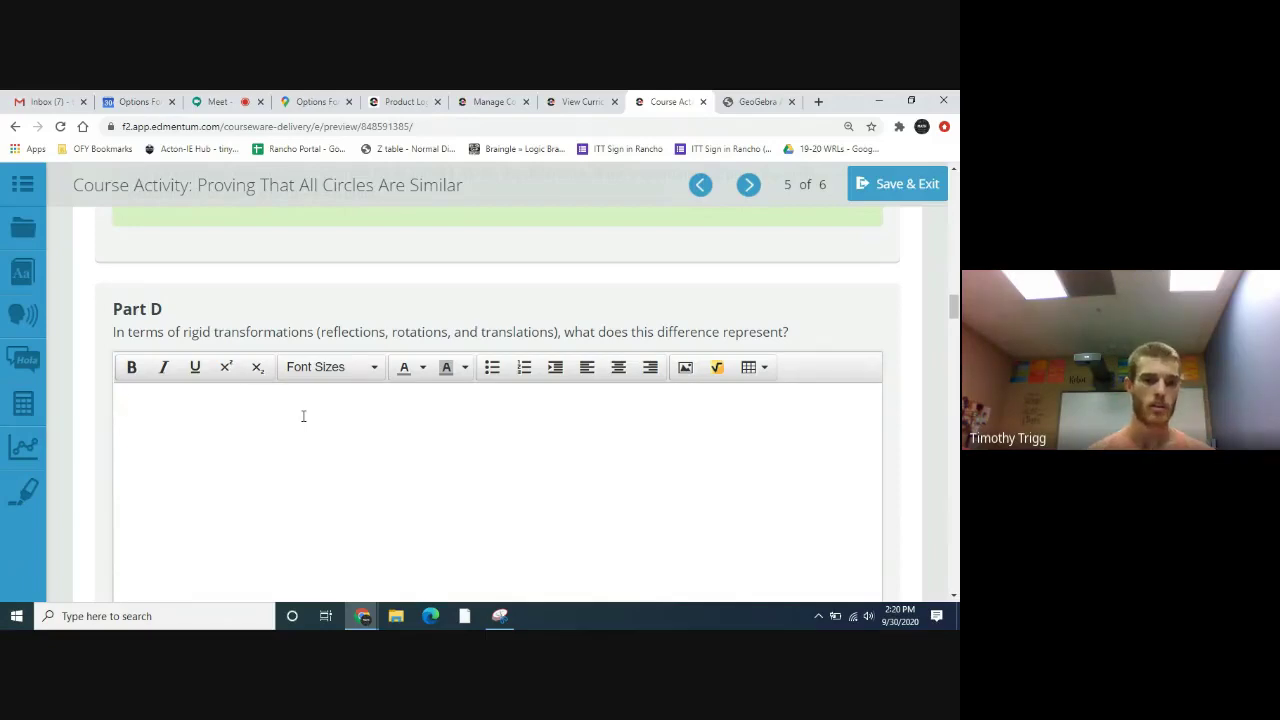
text(This repre)
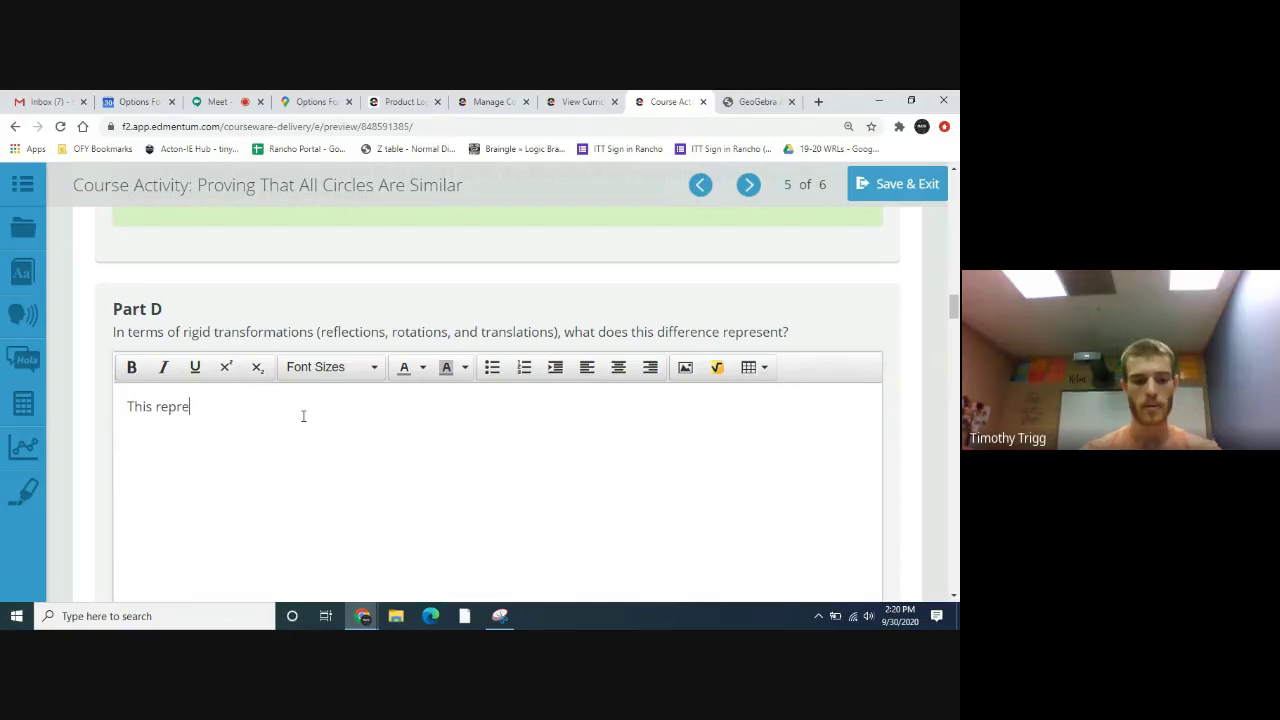
text(sents a translation.)
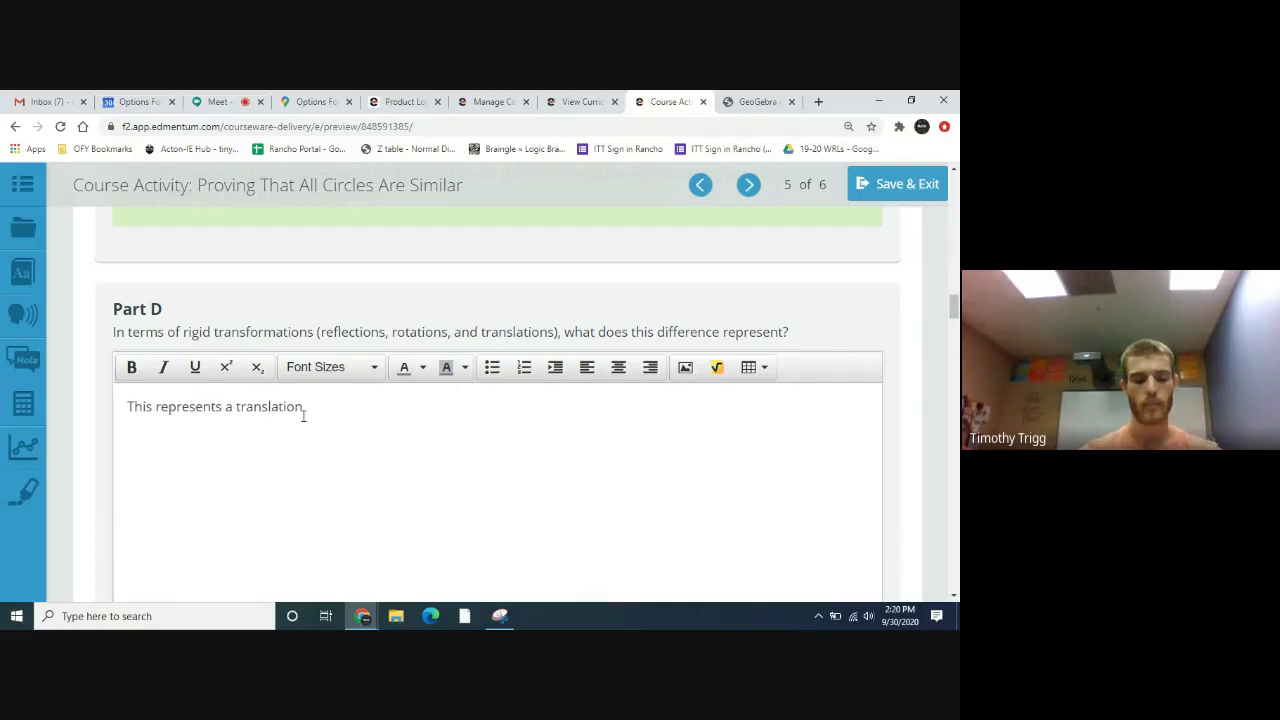
key(BackSpace)
text( of 8 to the right.)
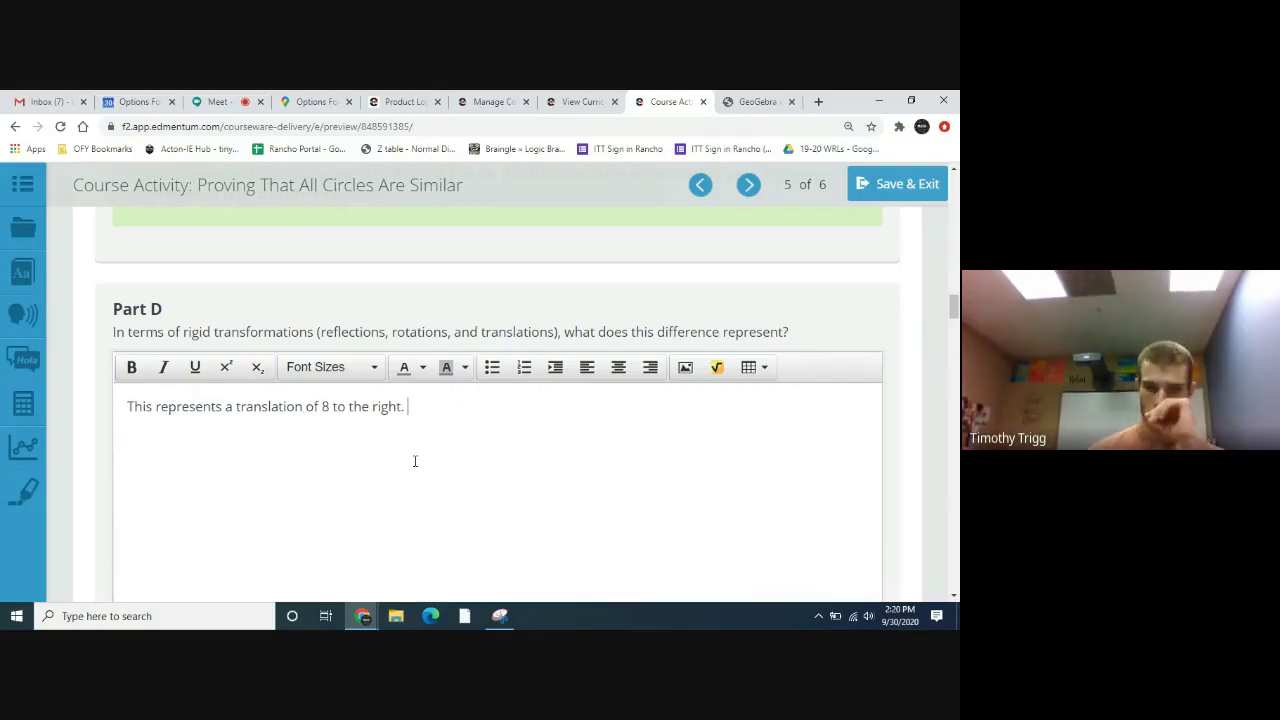
scroll(413, 462, down, 5)
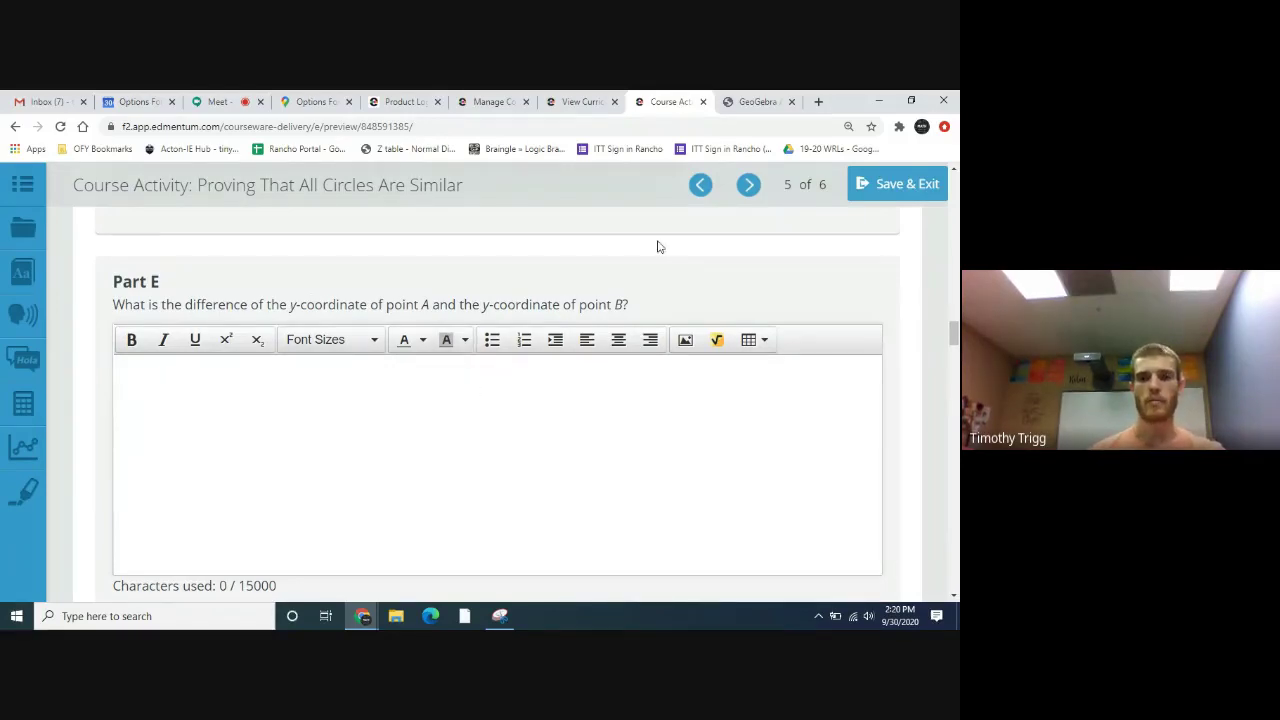
click(740, 101)
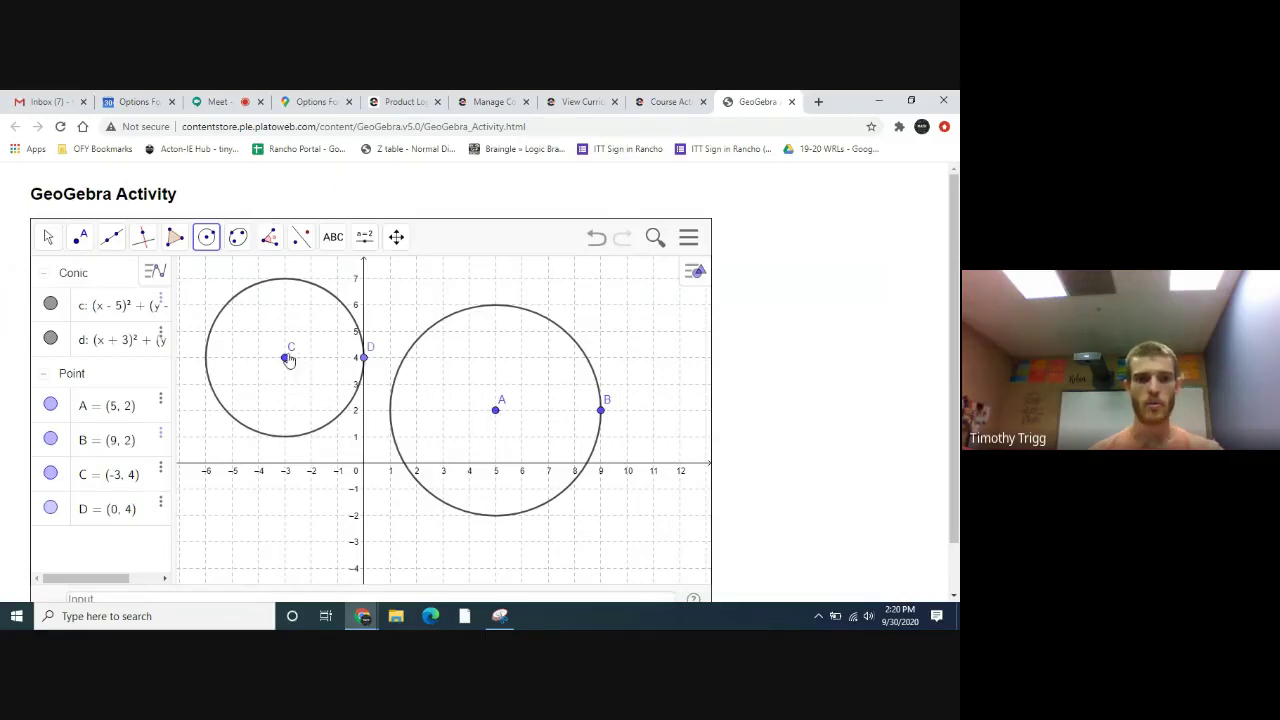
click(663, 104)
scroll(339, 459, up, 10)
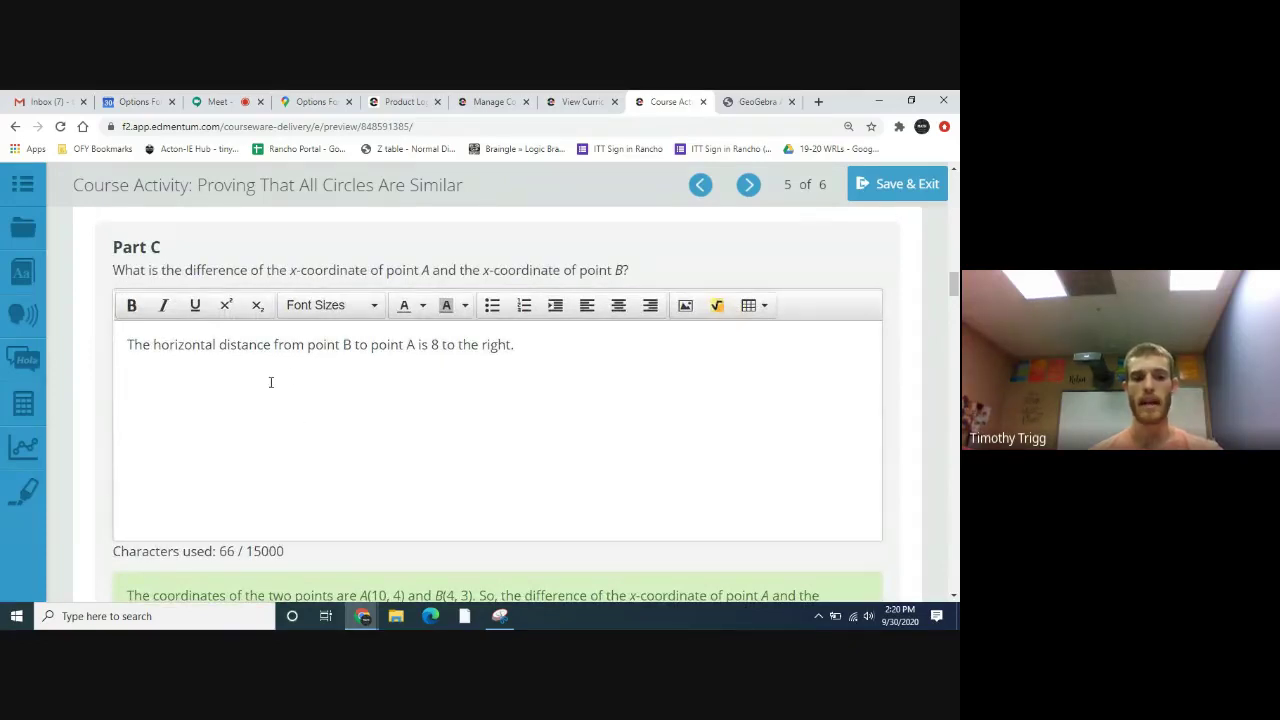
scroll(372, 398, down, 10)
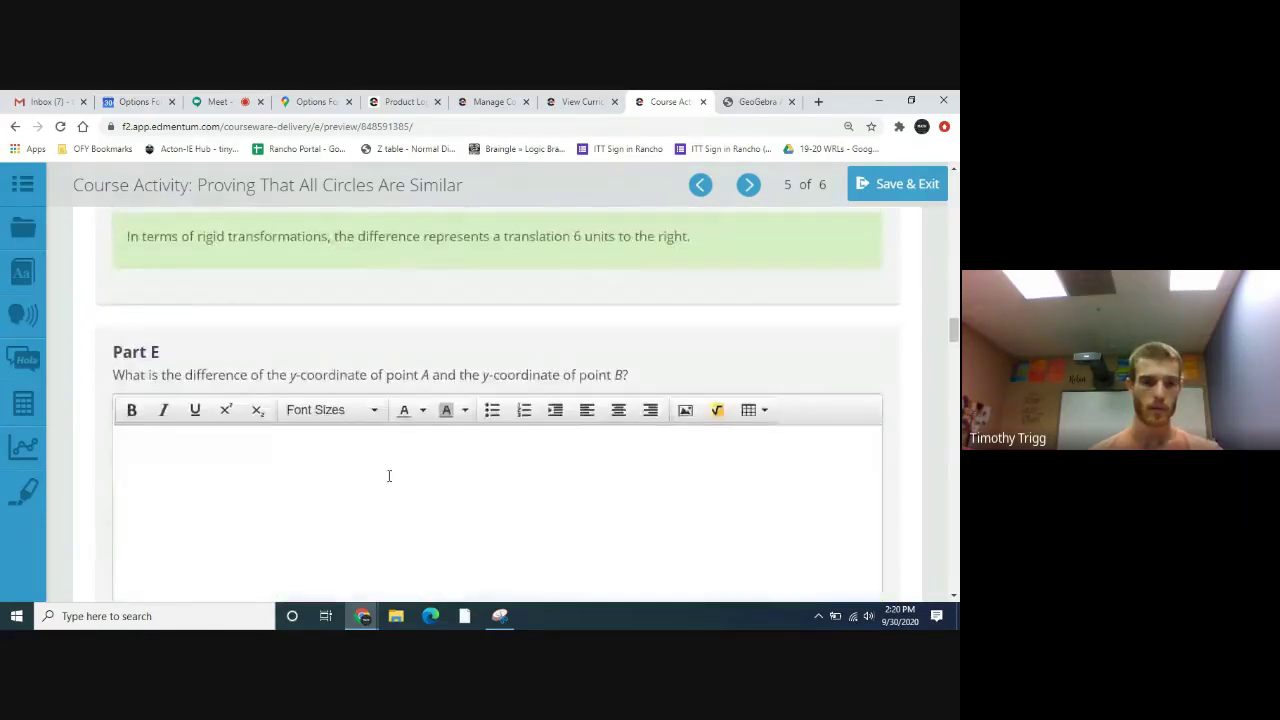
Step: Enter 'This represents a translation of down 2.' as the Part F answer
scroll(343, 437, down, 5)
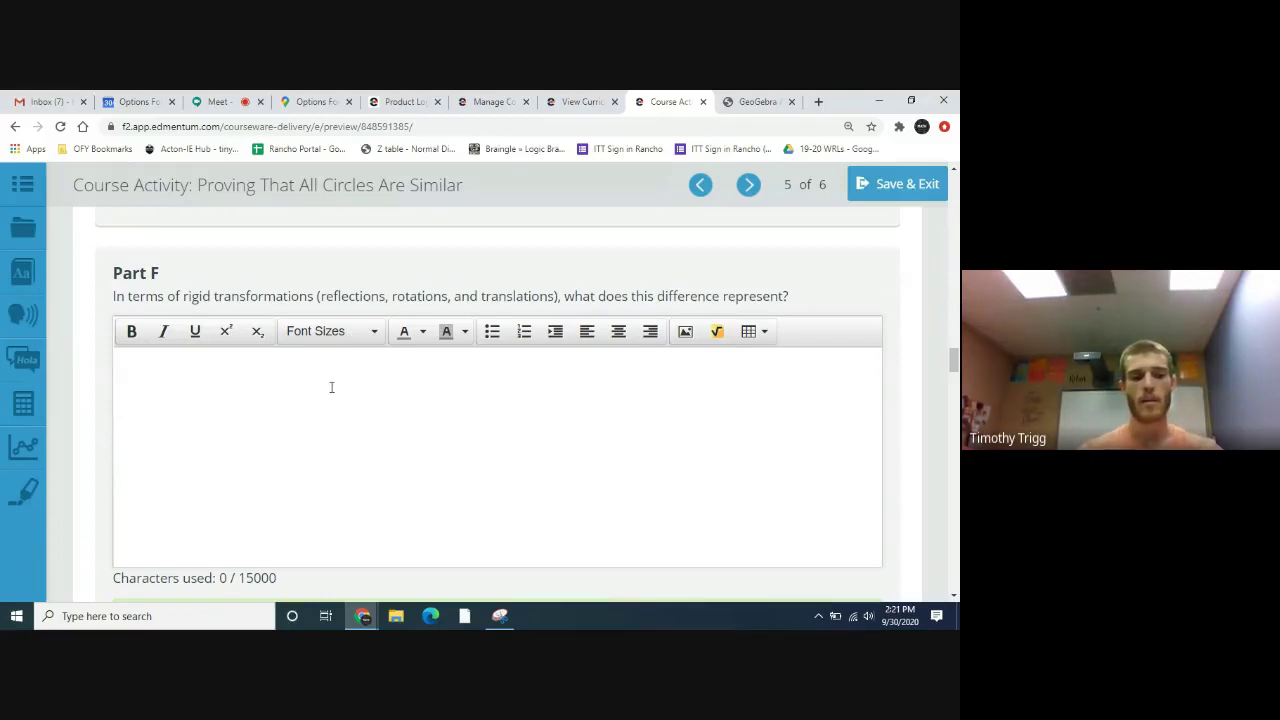
text(This repres)
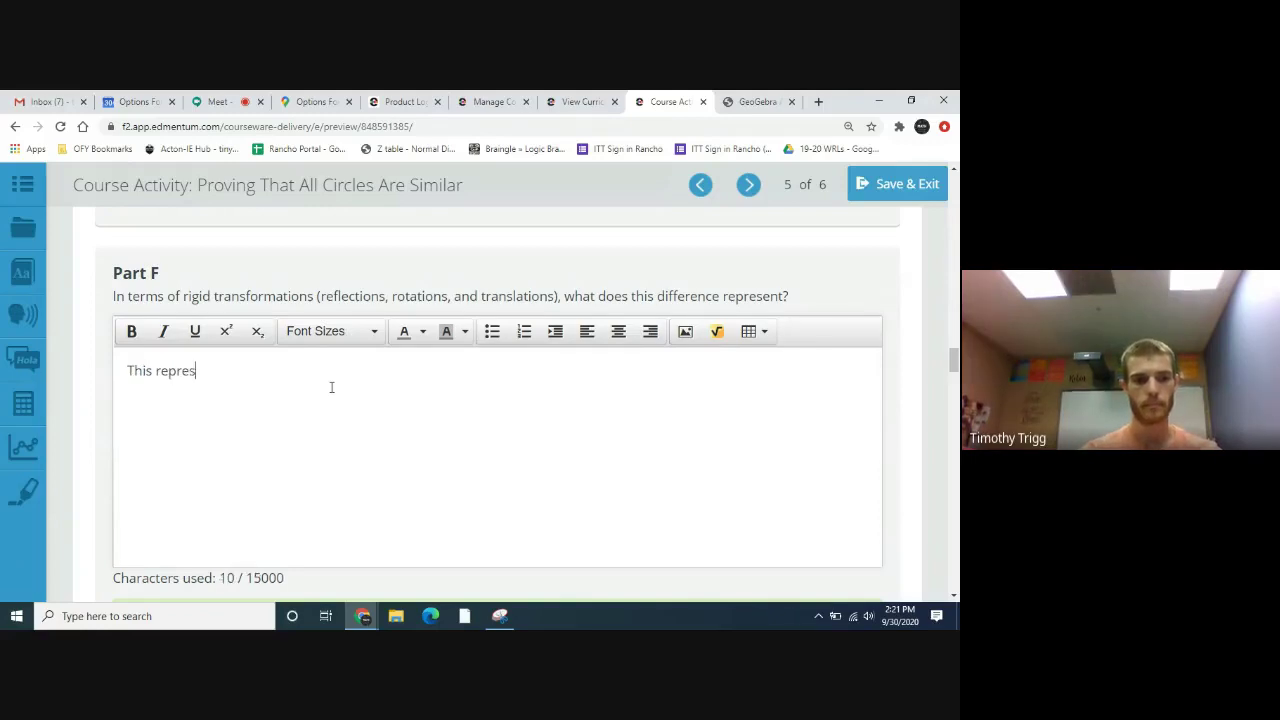
text(ents )
text(a )
text(translati)
text(on of d)
text(ow)
text(n 2)
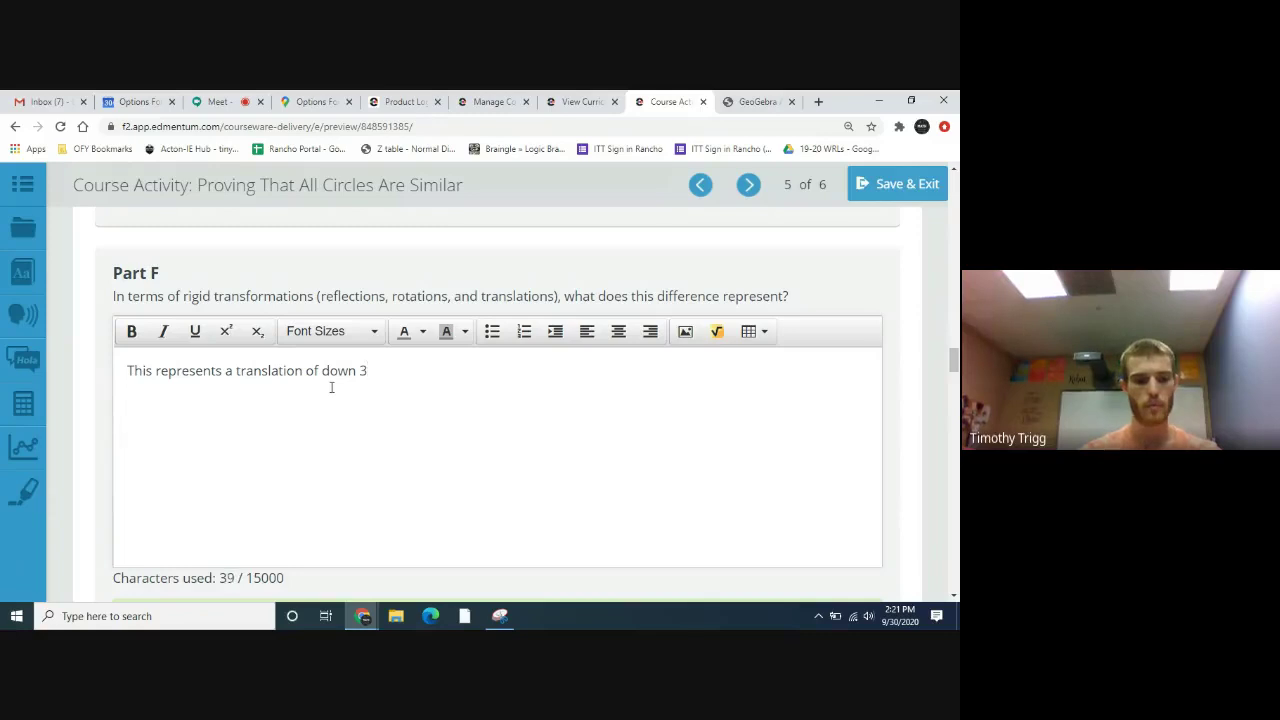
text(.)
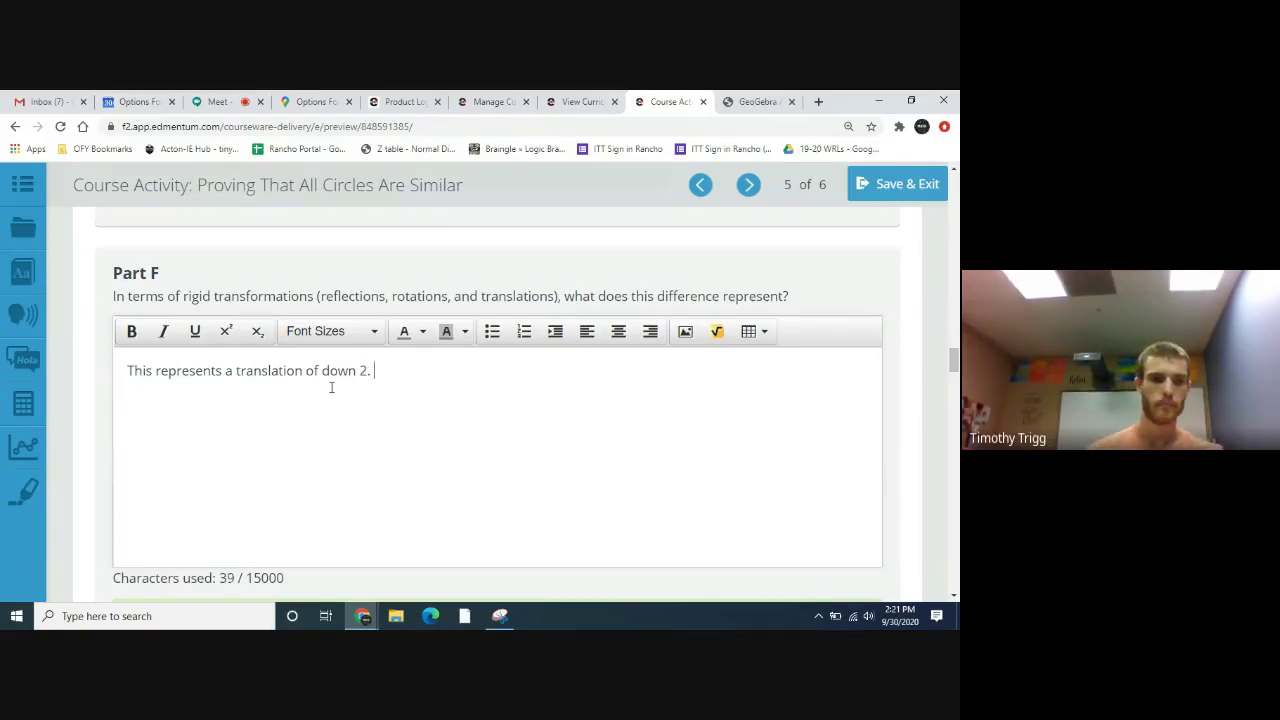
scroll(370, 450, down, 5)
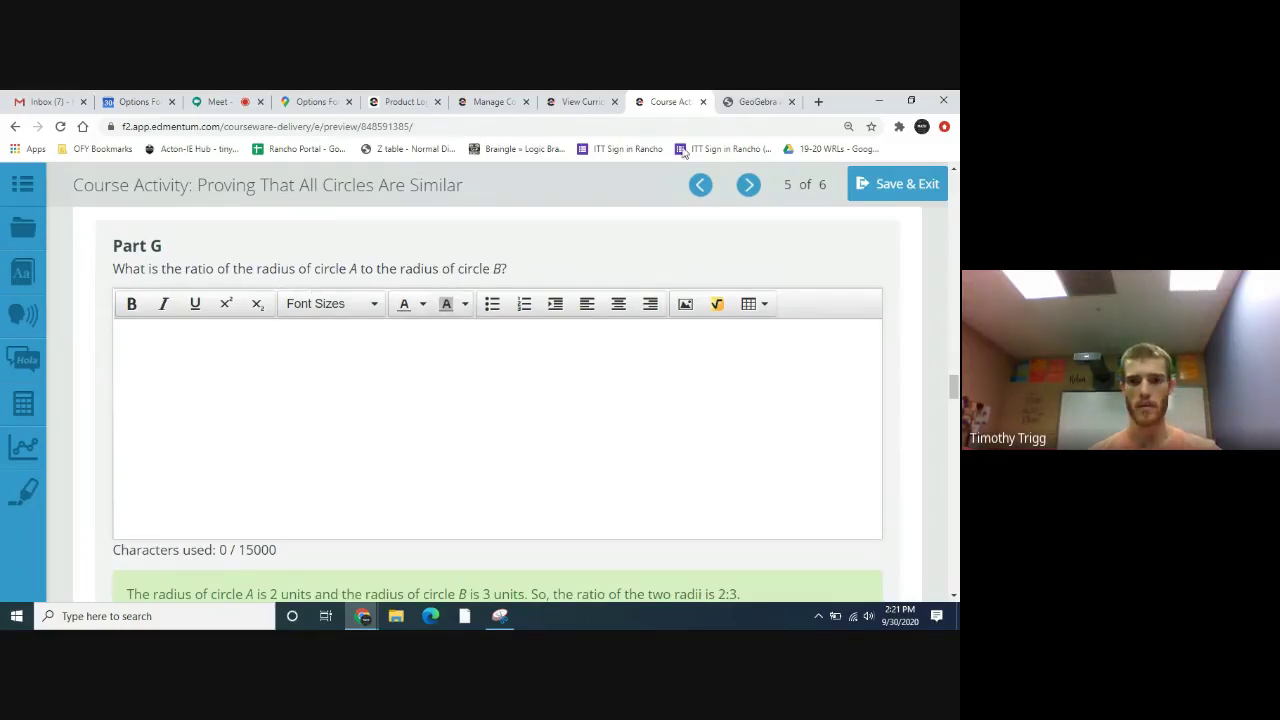
Step: After checking the GeoGebra circles, enter '4 to 3' as Part G's radius ratio
click(757, 101)
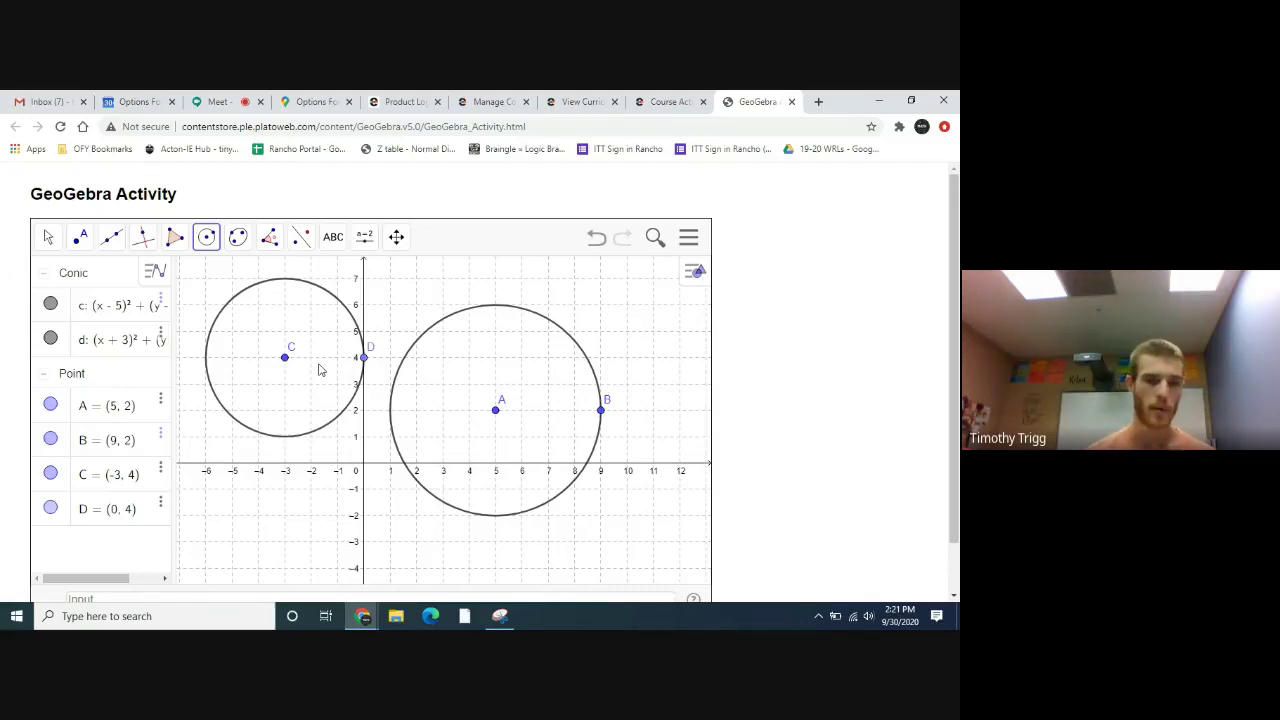
click(681, 96)
scroll(305, 380, up, 1)
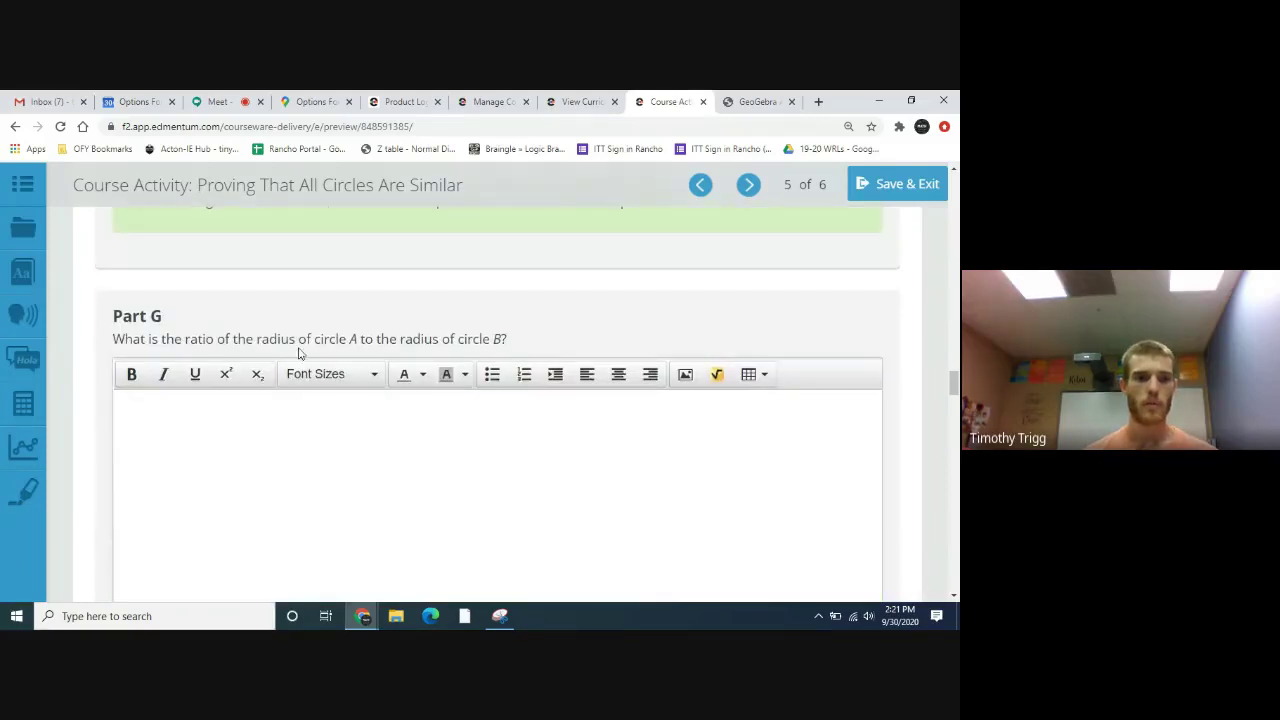
click(257, 411)
text(4 to 3)
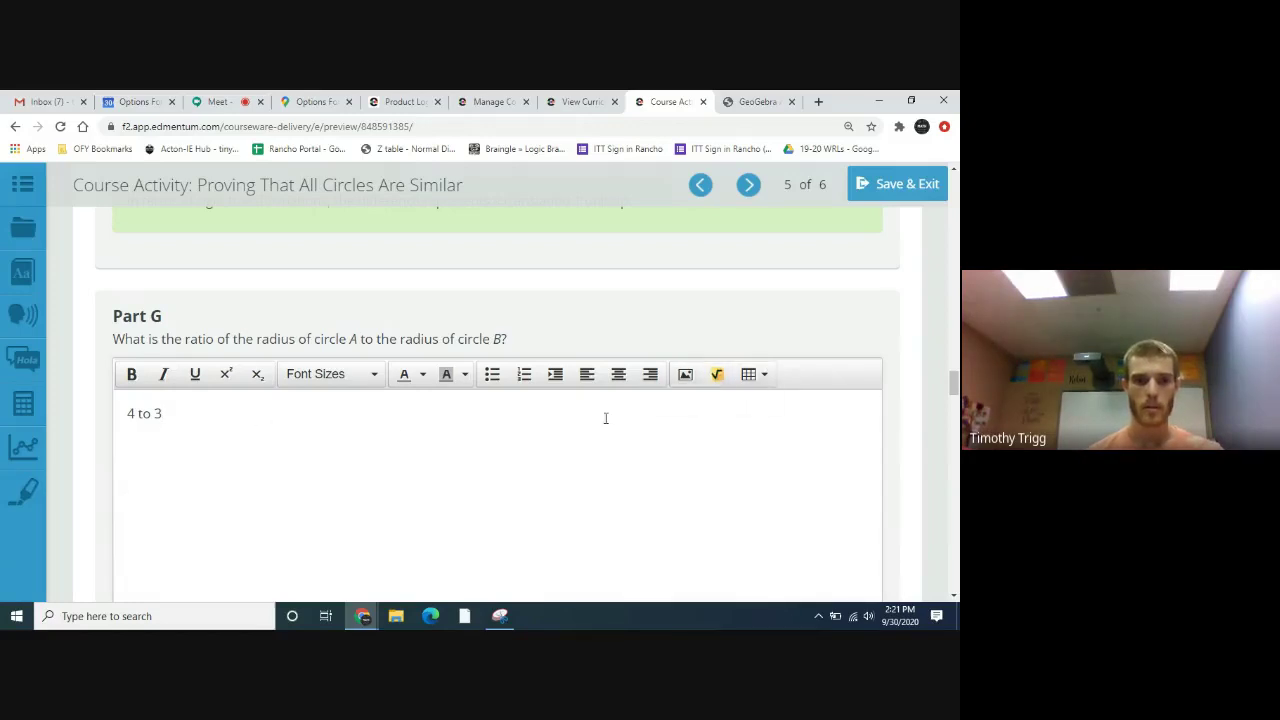
Step: Insert a 4/3 fraction into the Part G answer with the Equation Editor
click(717, 375)
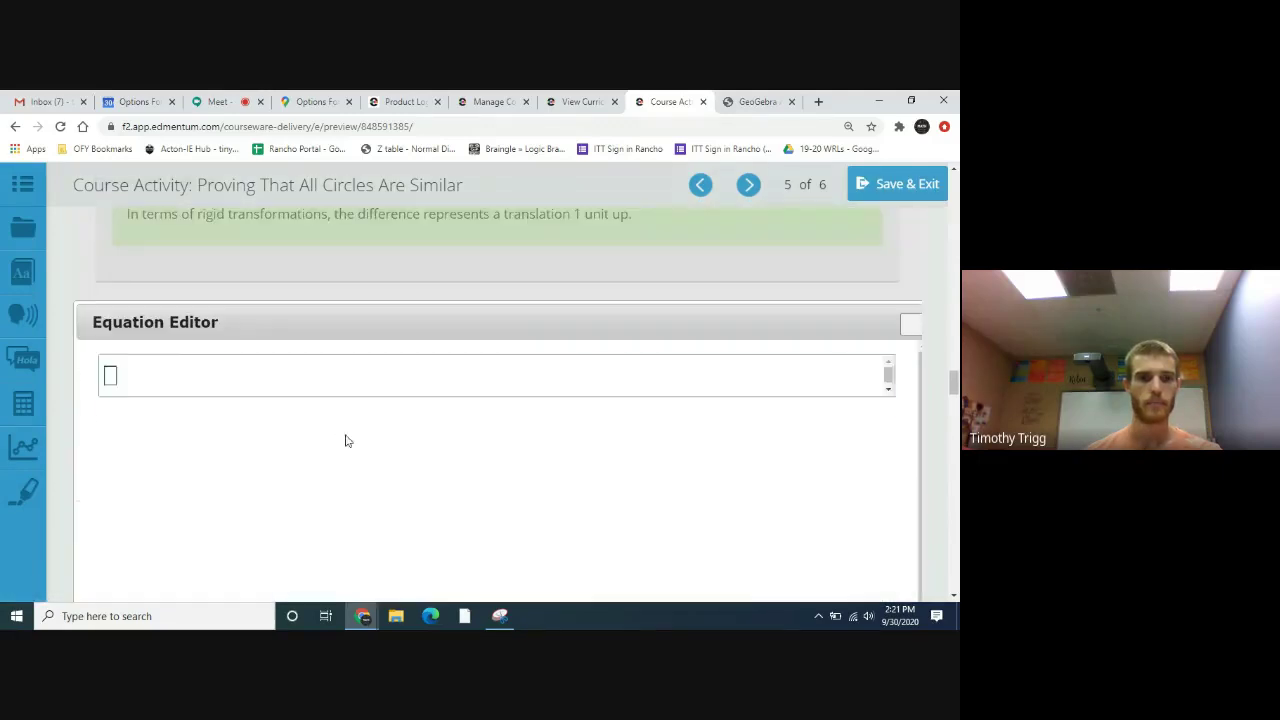
click(114, 372)
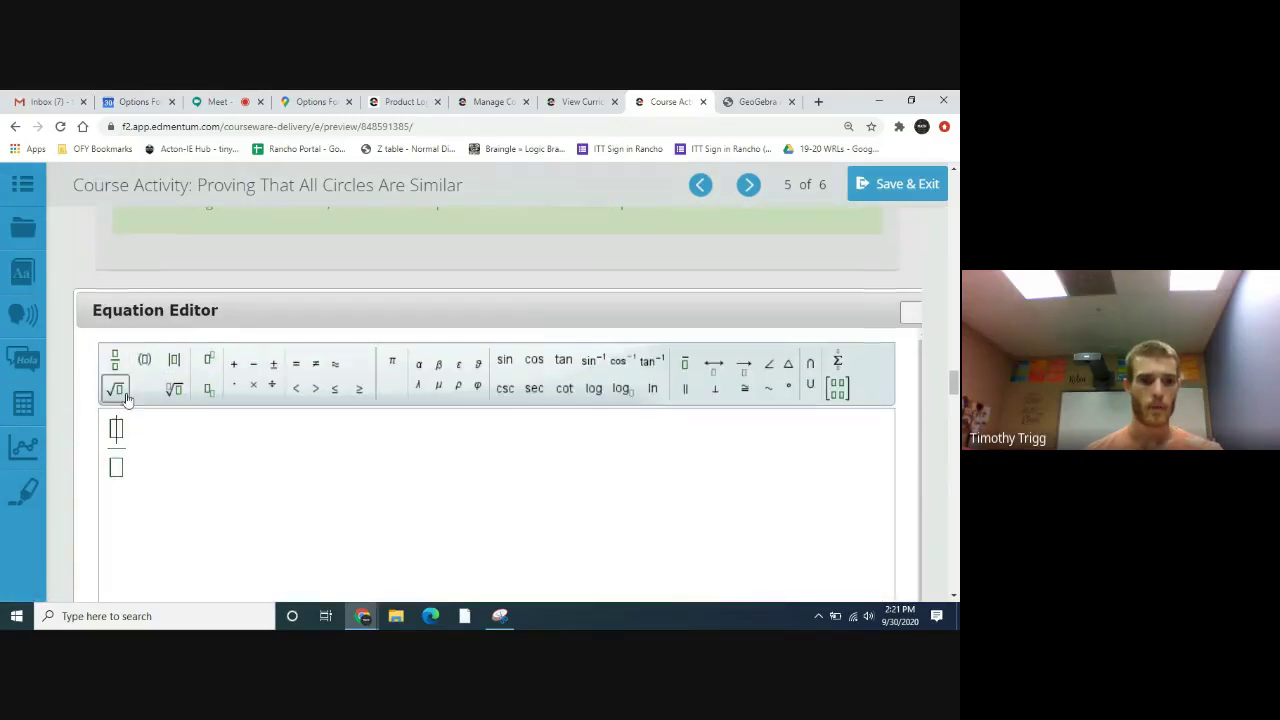
text(4)
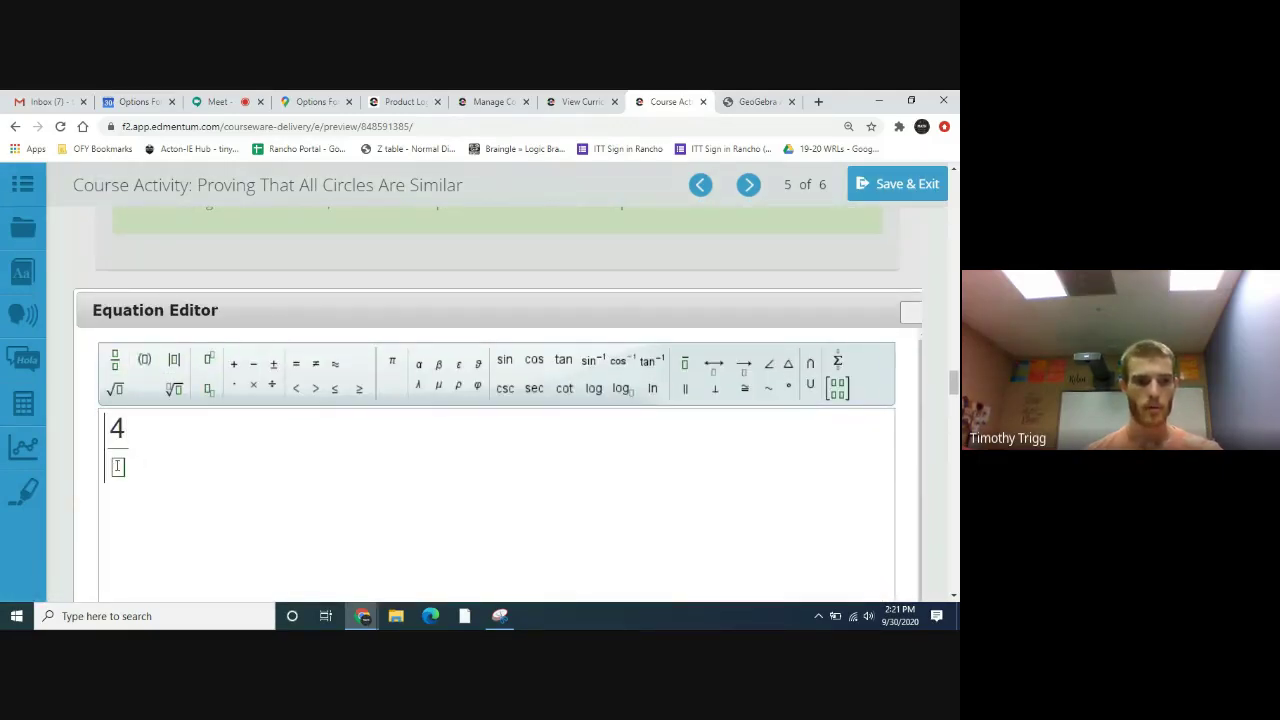
click(117, 466)
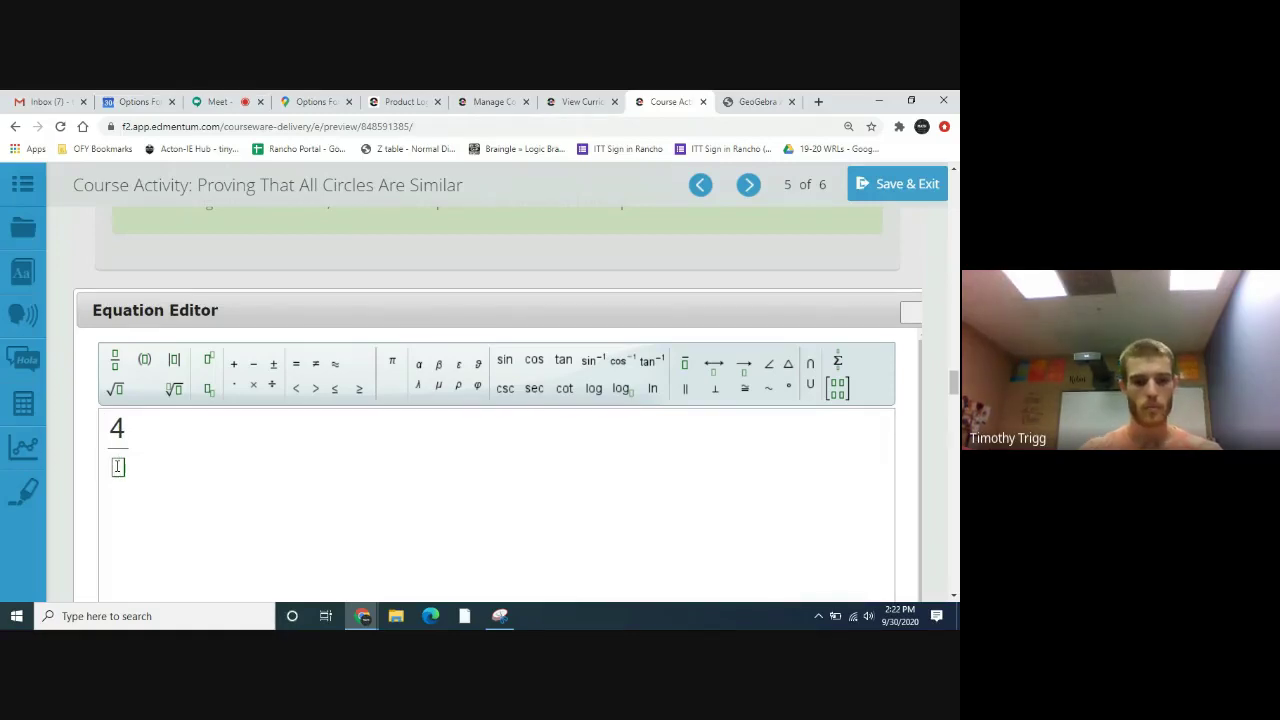
text(3)
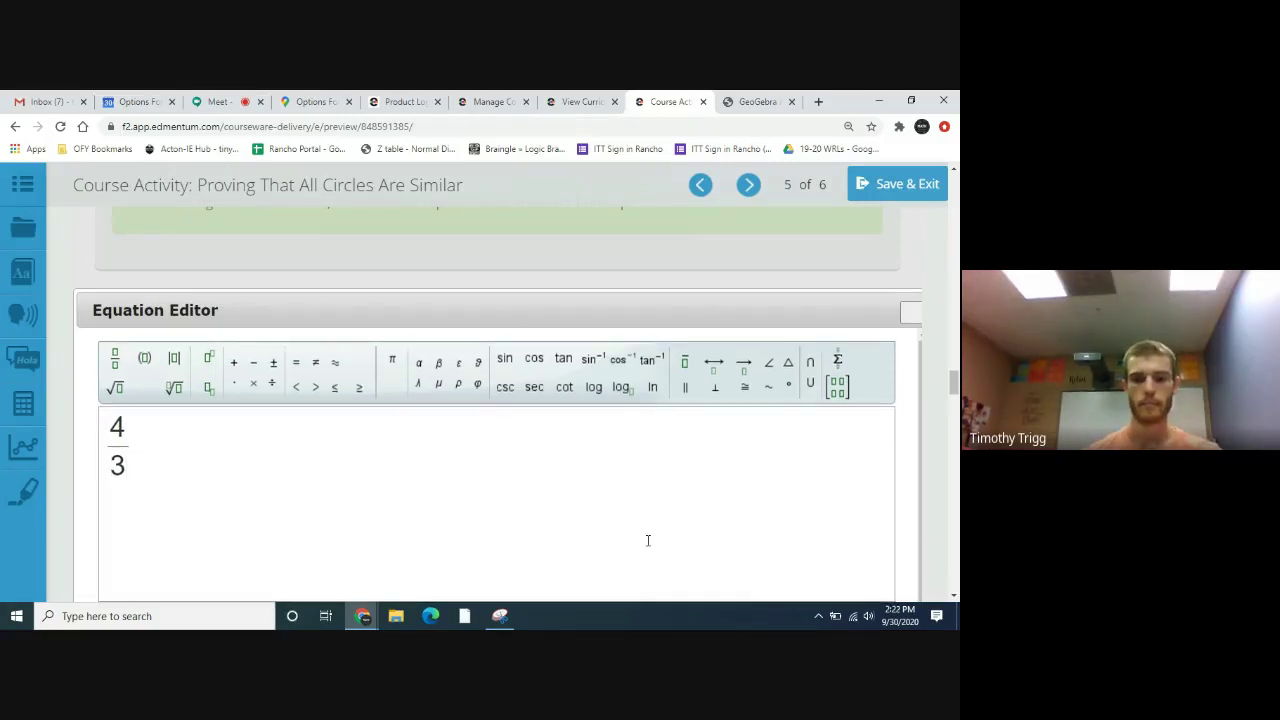
scroll(850, 480, down, 2)
click(821, 441)
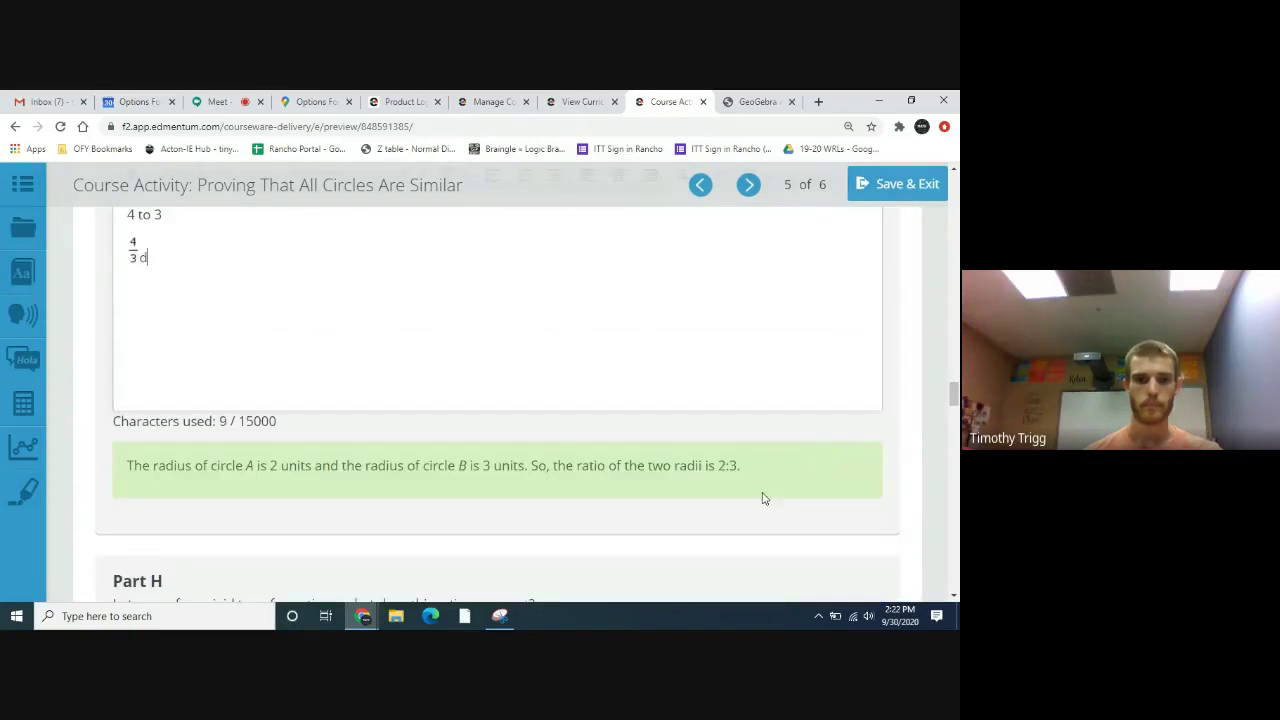
key(BackSpace)
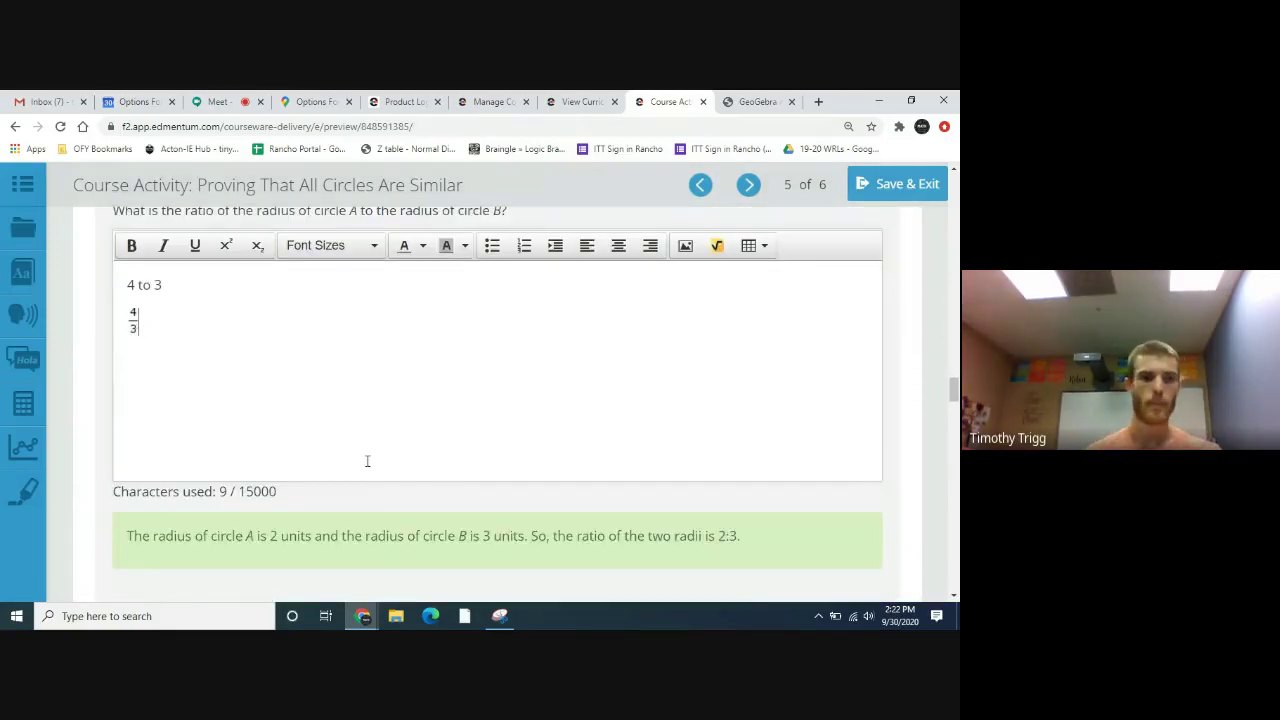
scroll(364, 452, up, 1)
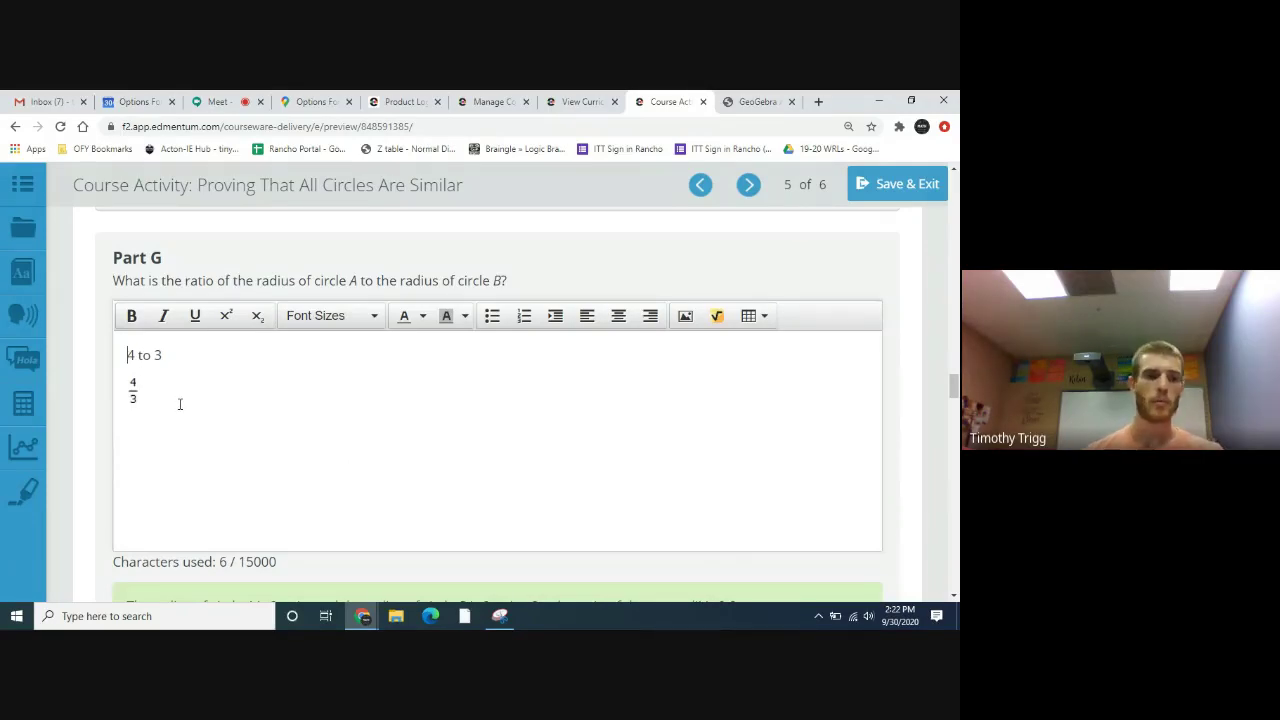
Step: Reword the first line to 'The ratio of the radius of circle A to the radius of circle B is 4 to 3'
key(ctrl+Home)
text(This )
text(he rati)
text(o of t)
text(he radius)
text( of )
text(circe)
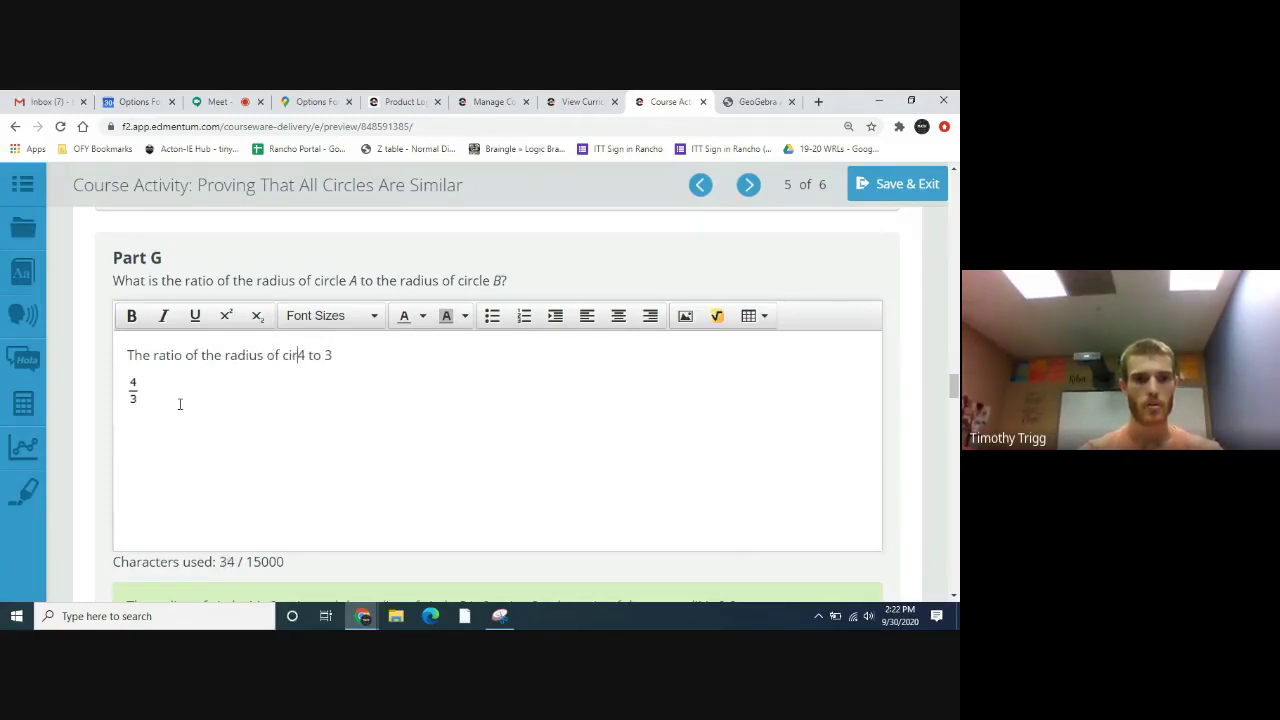
text(l)
key(BackSpace)
key(BackSpace)
text(l)
key(BackSpace)
key(BackSpace)
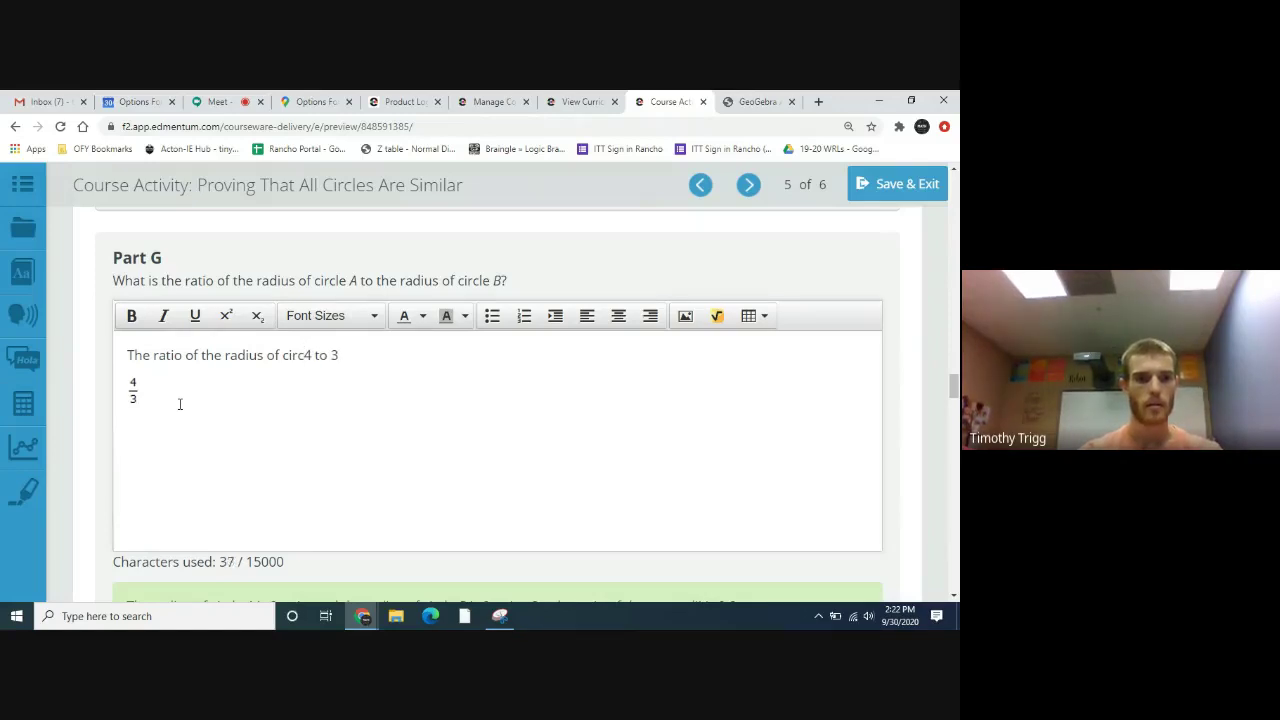
text(cle )
text(A to )
text(the radi)
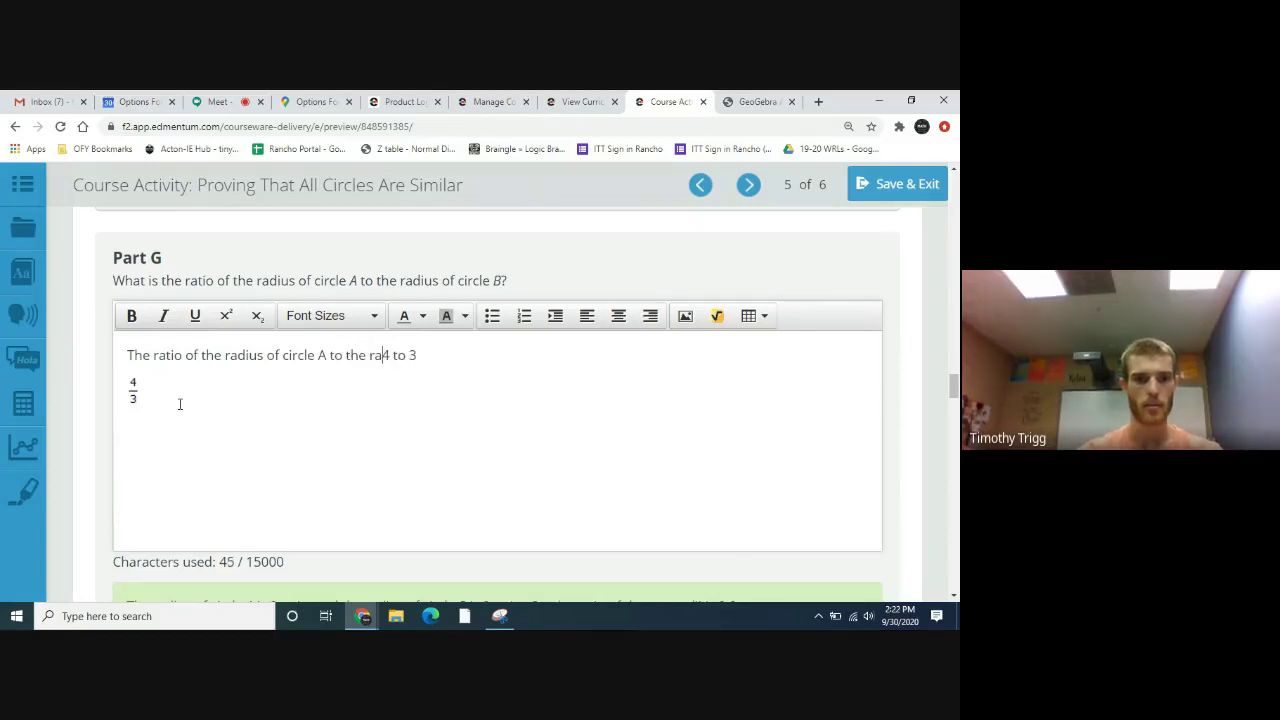
text(us of cir)
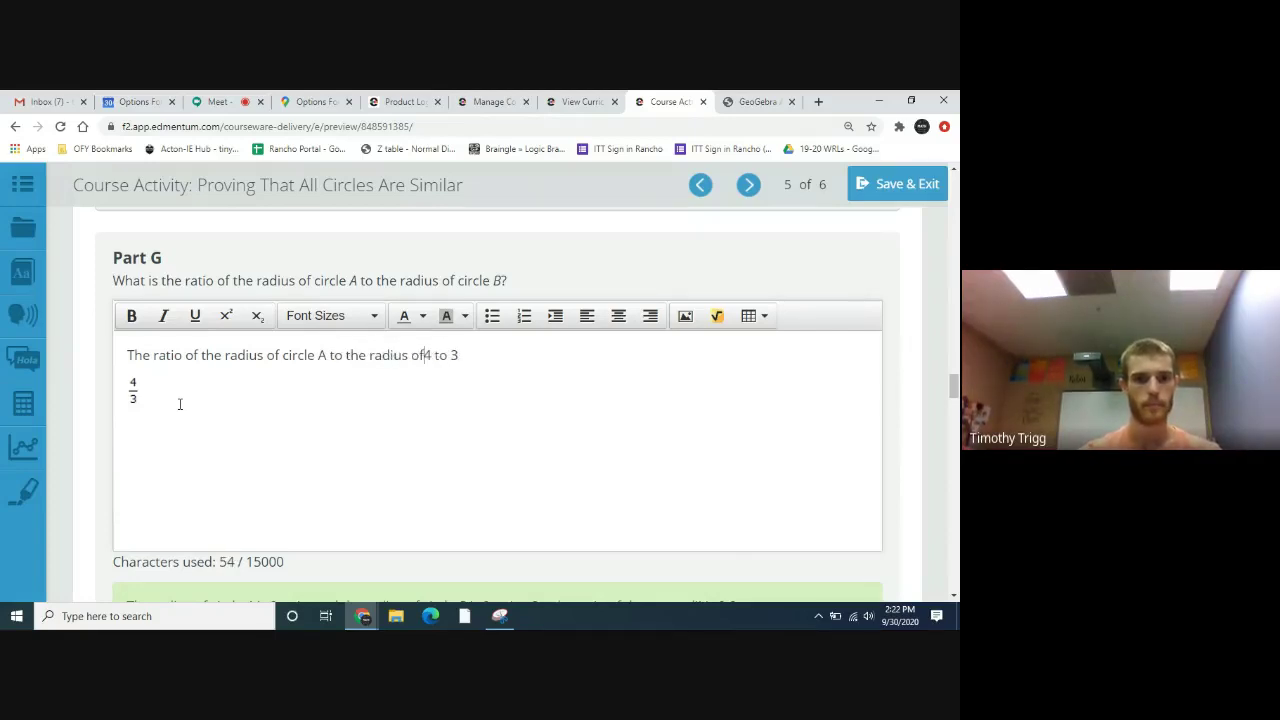
text(cle)
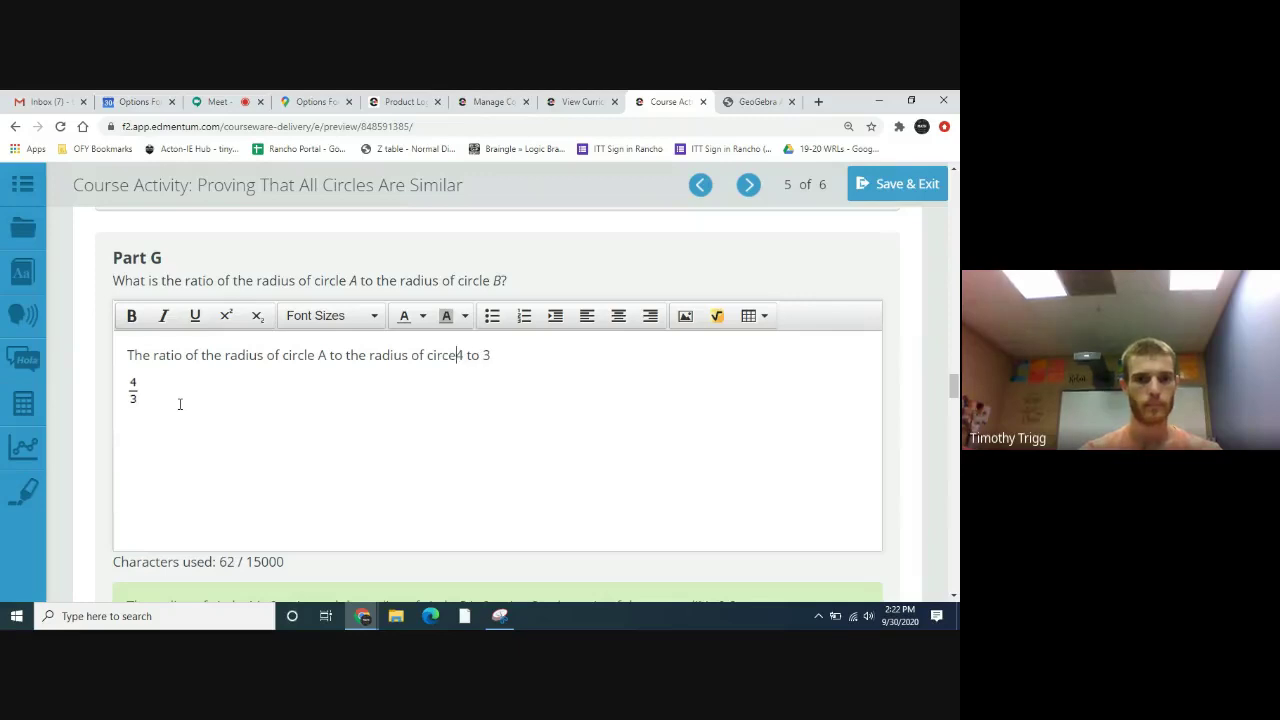
key(BackSpace)
text(le B is)
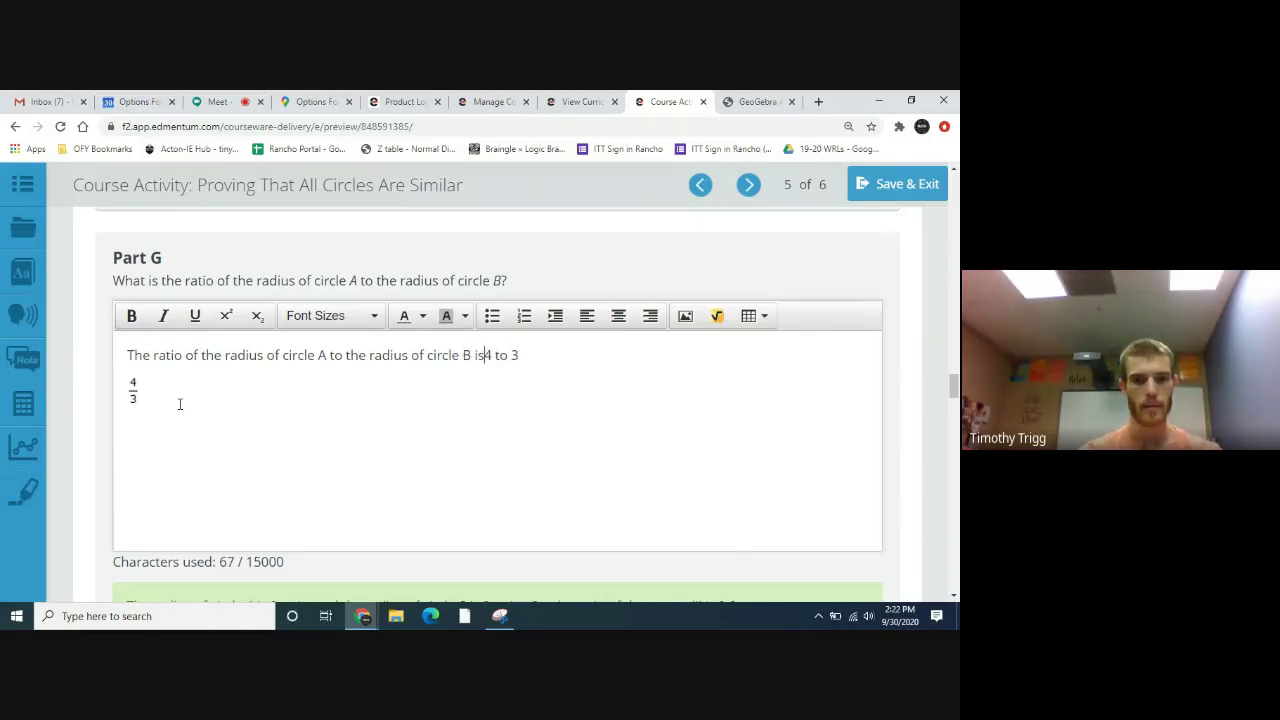
click(521, 355)
Step: End the Part G sentence with a period and move down to Part H
text(.)
scroll(577, 440, down, 4)
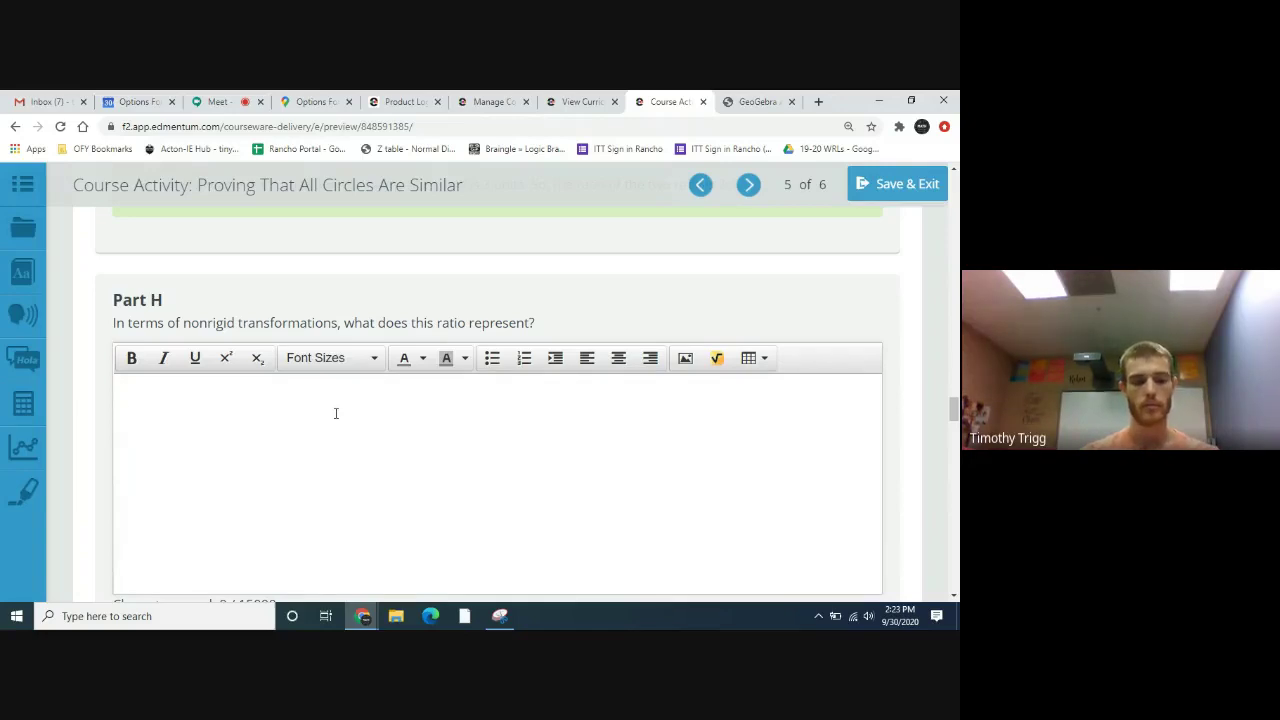
Step: Begin the Part H answer with 'This represents a dialation of'
text(This )
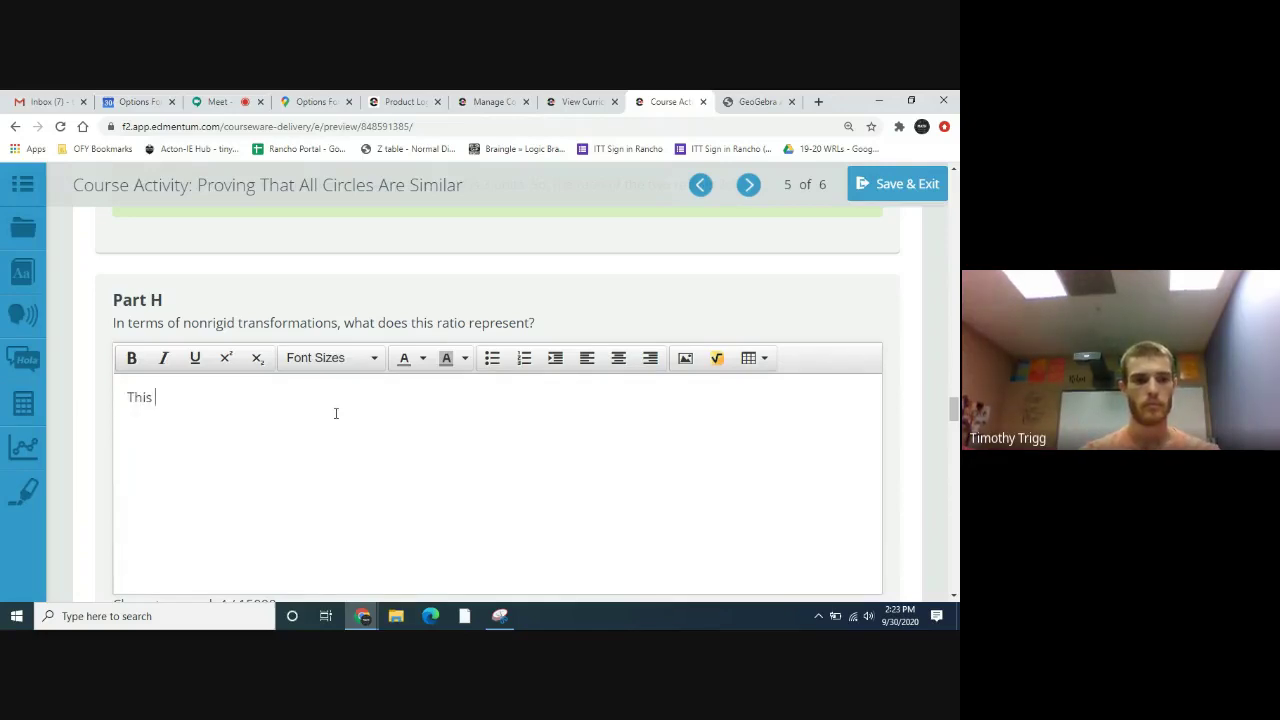
text(repe)
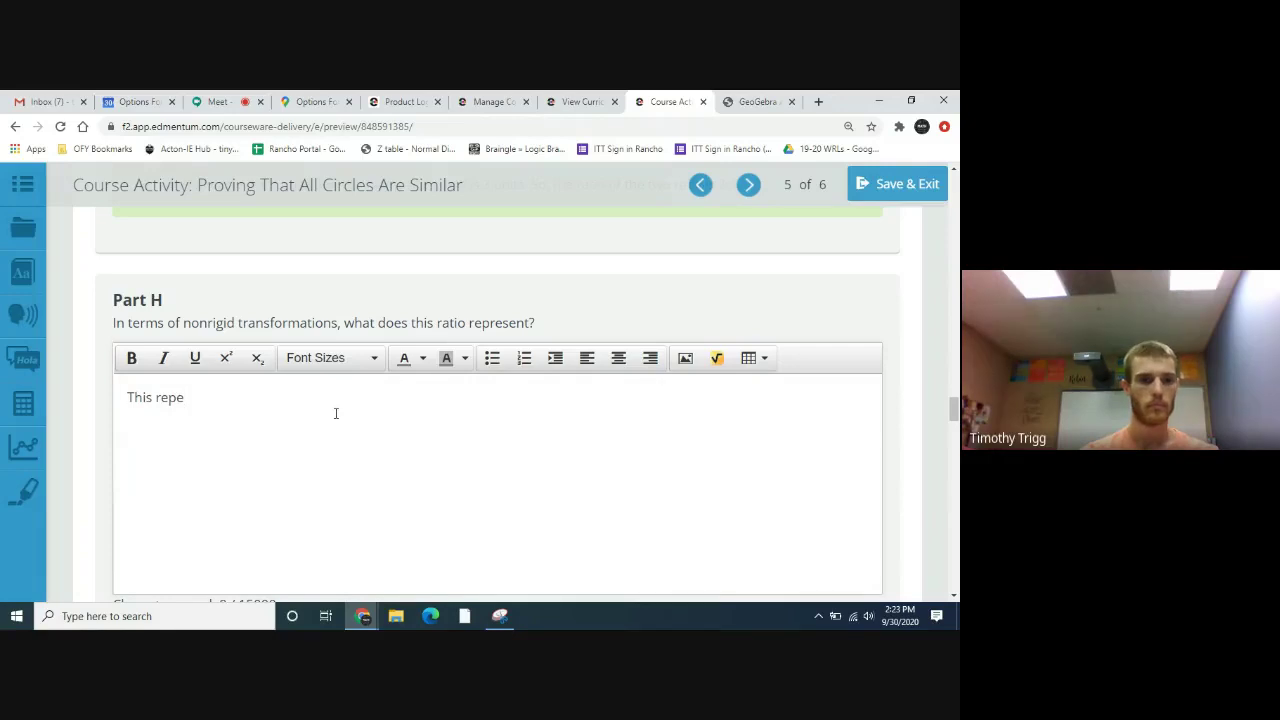
key(BackSpace)
text(resent)
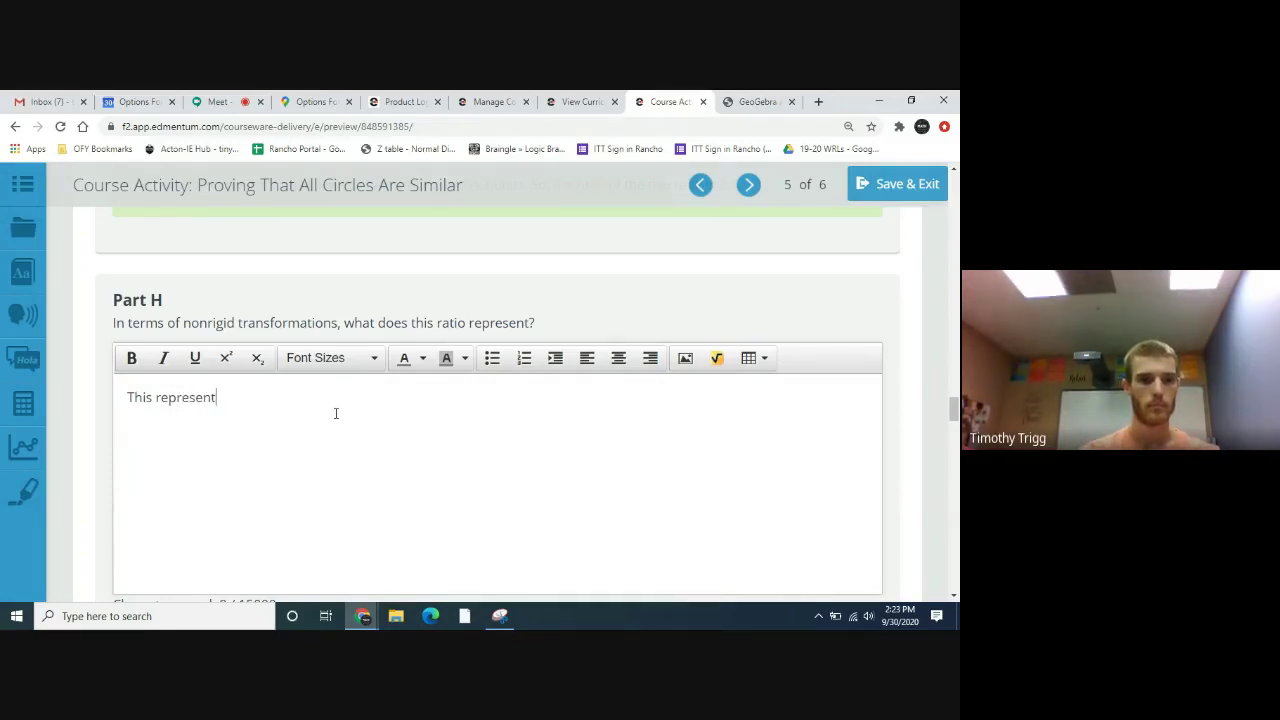
text(s a dial)
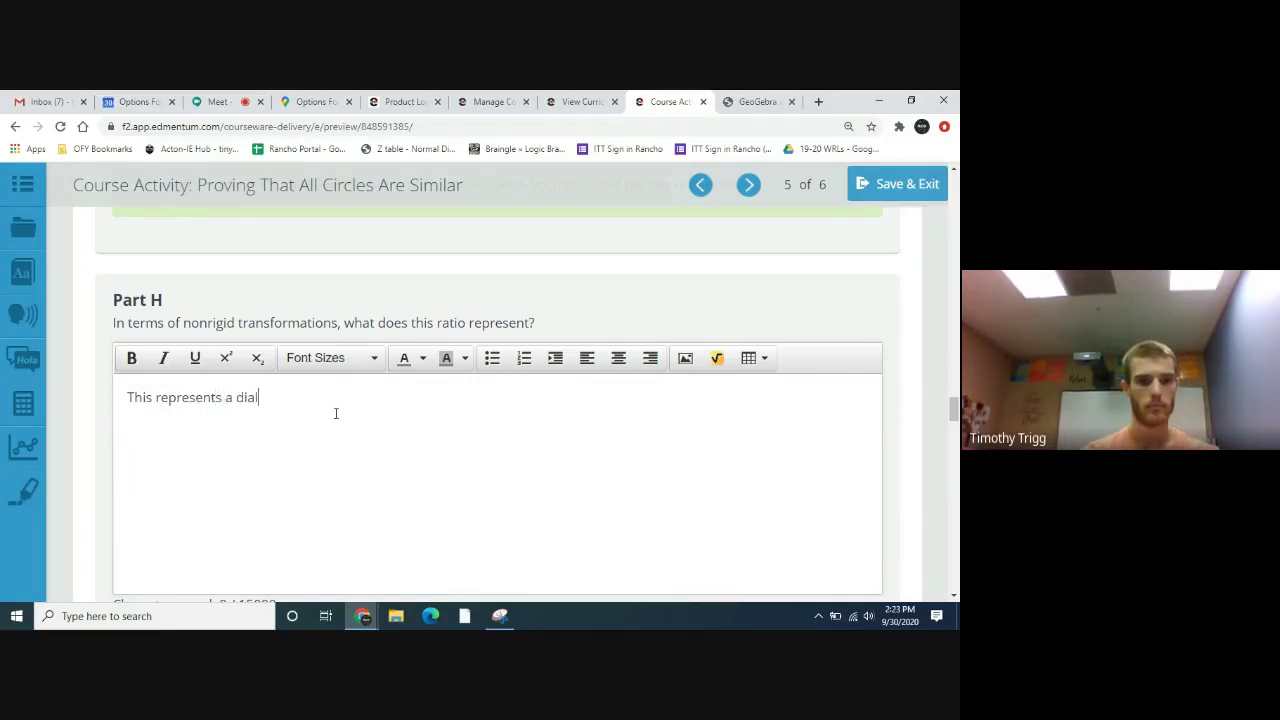
text(ation)
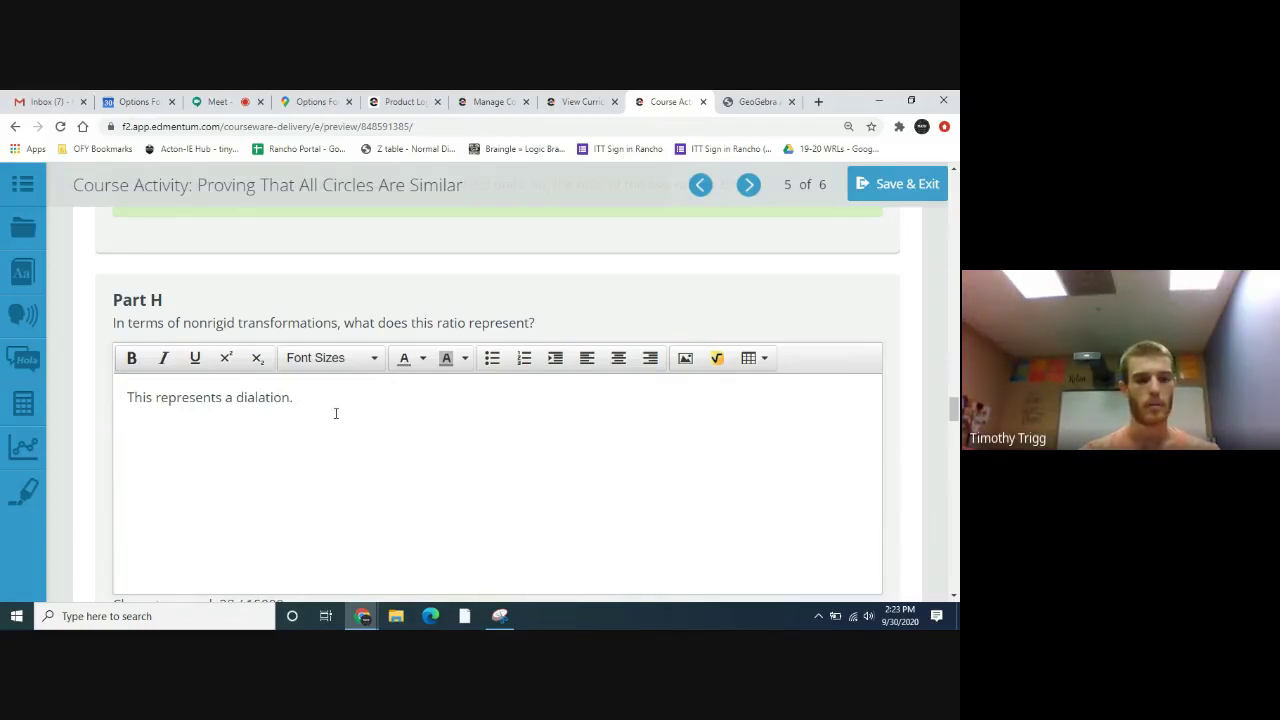
key(BackSpace)
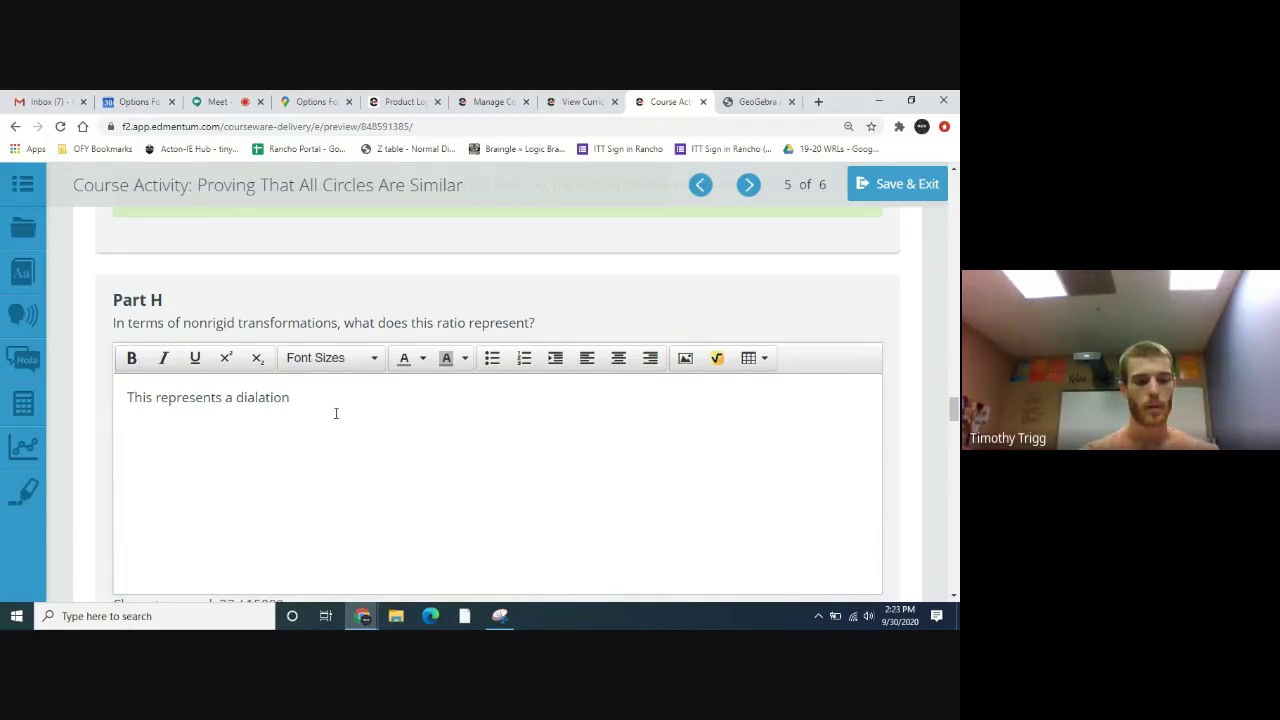
text(of)
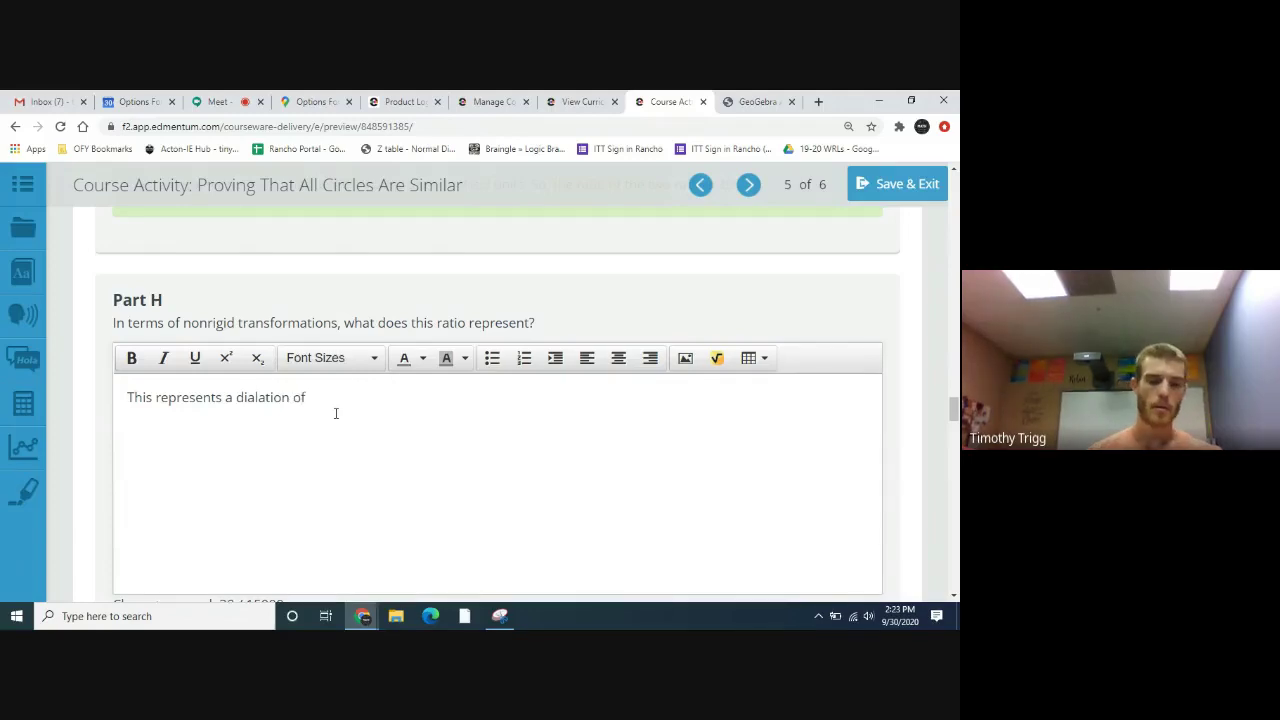
scroll(367, 438, down, 1)
scroll(383, 463, down, 6)
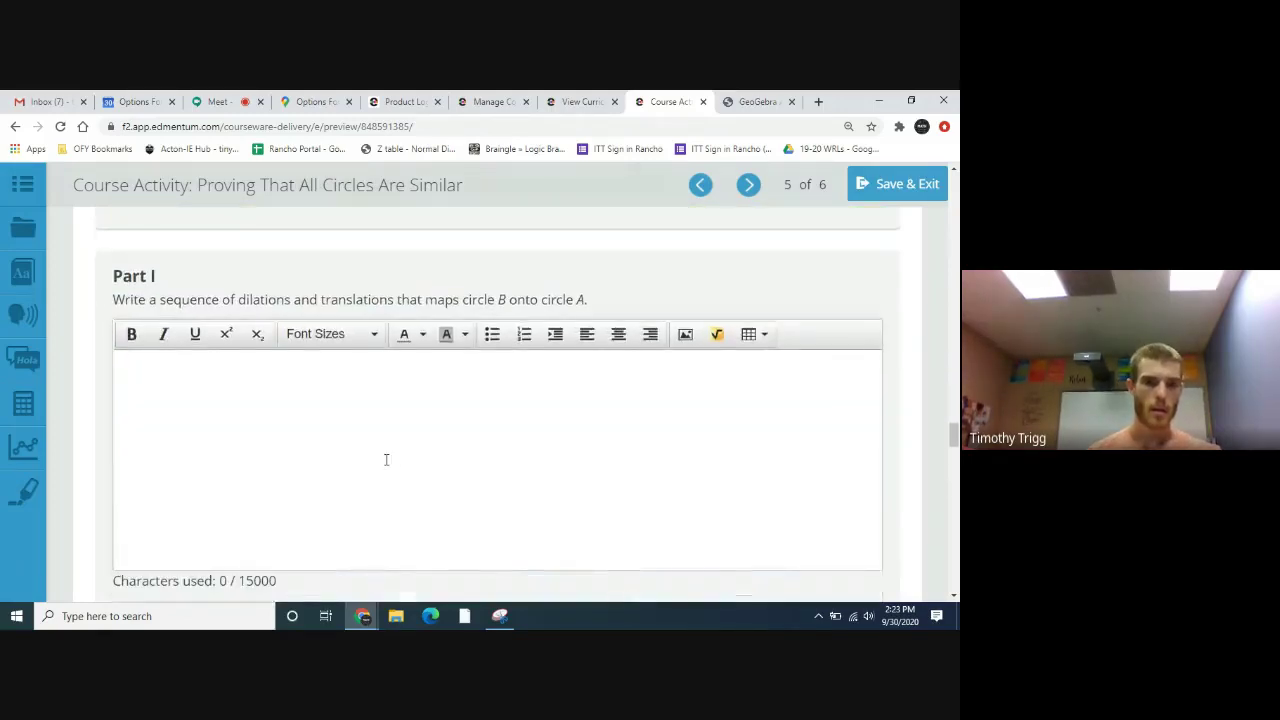
scroll(384, 458, up, 2)
scroll(386, 460, up, 3)
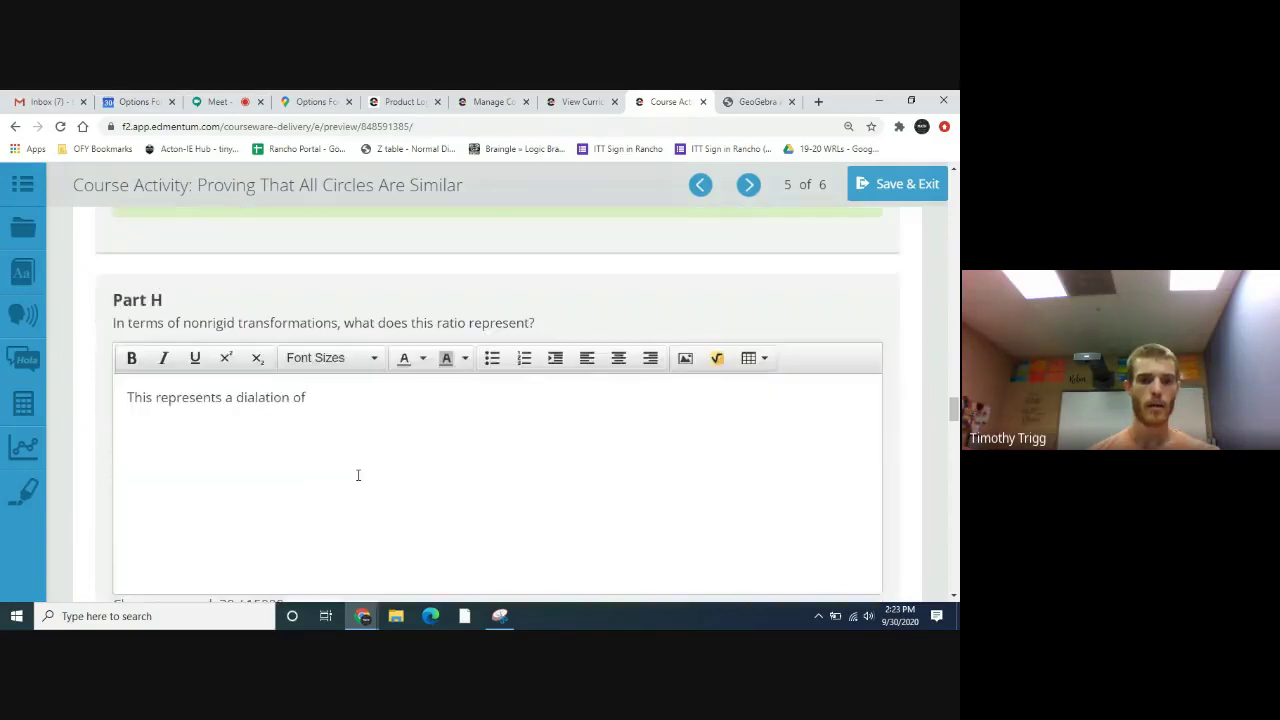
Step: After checking the GeoGebra circles, finish Part H with '4/3.' and move to Part I
click(740, 102)
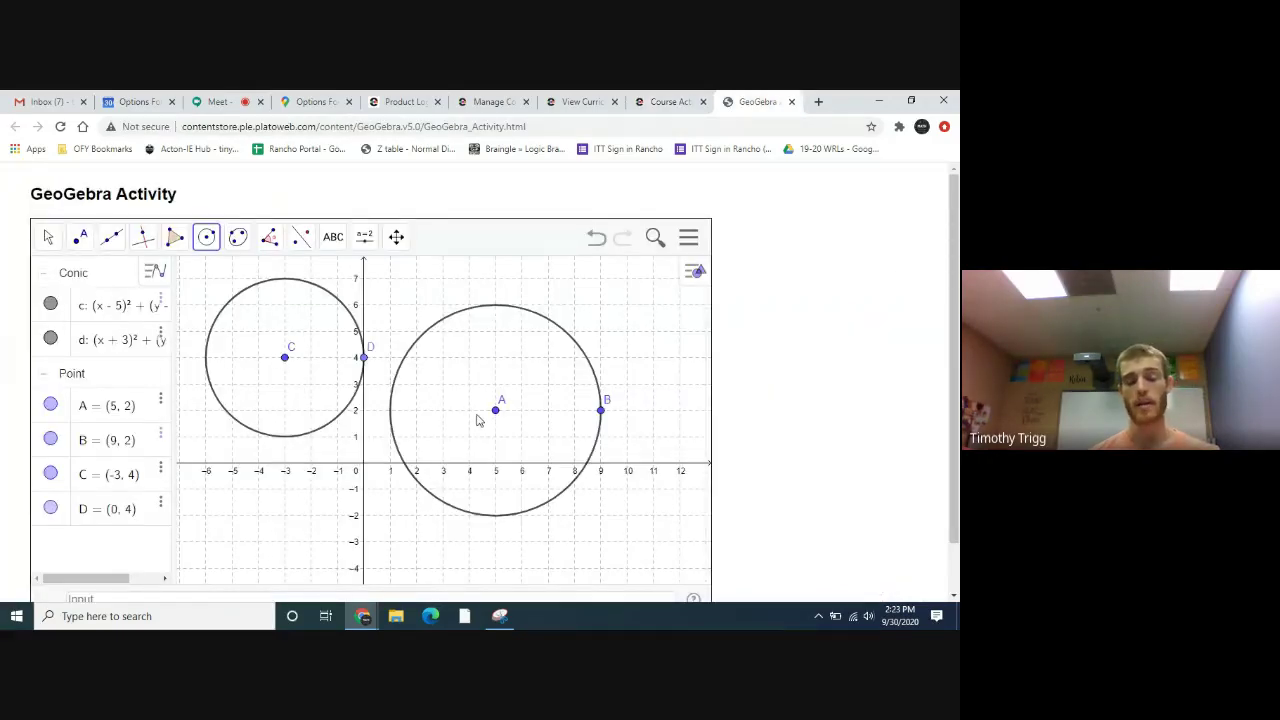
click(661, 102)
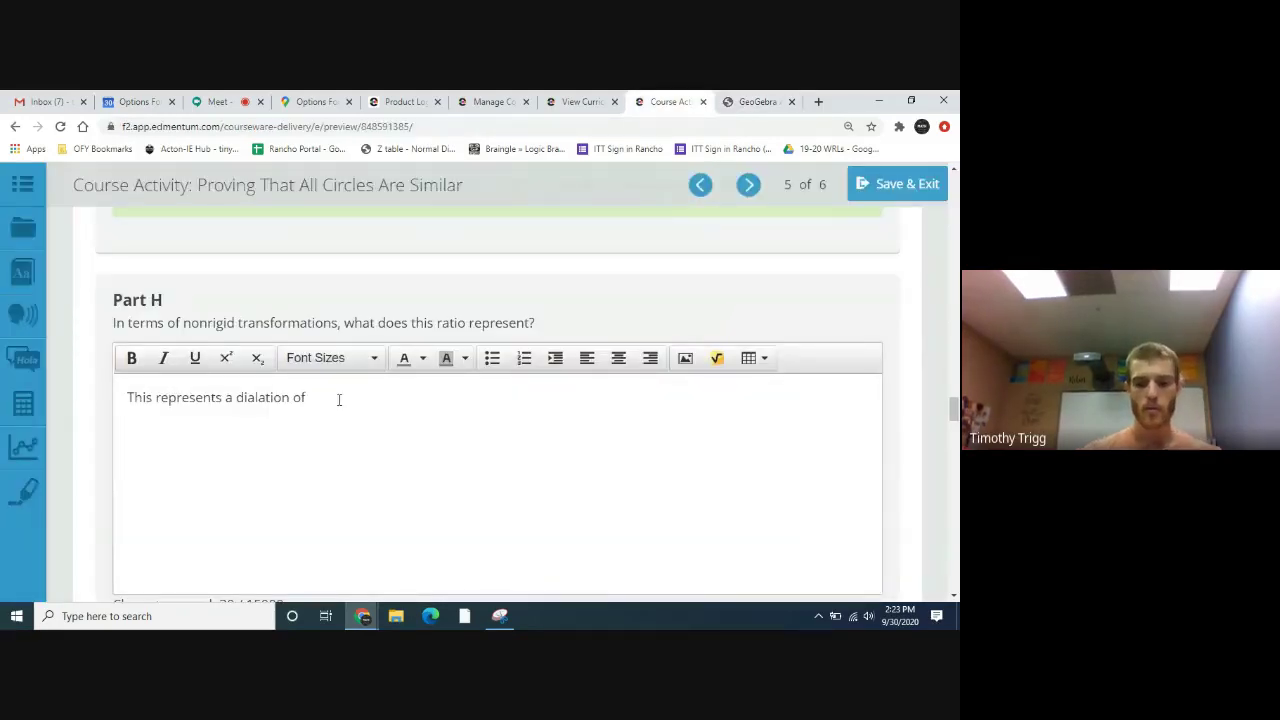
text(4 to)
key(BackSpace)
key(BackSpace)
key(BackSpace)
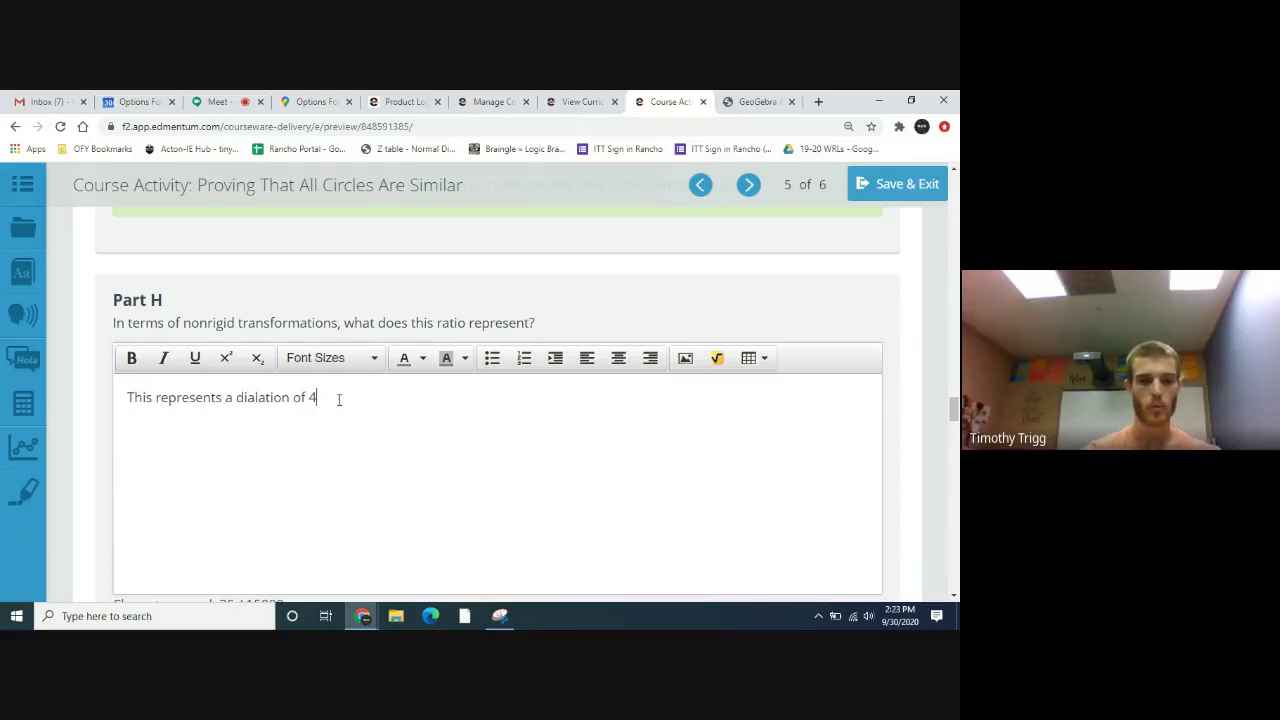
text(/3.)
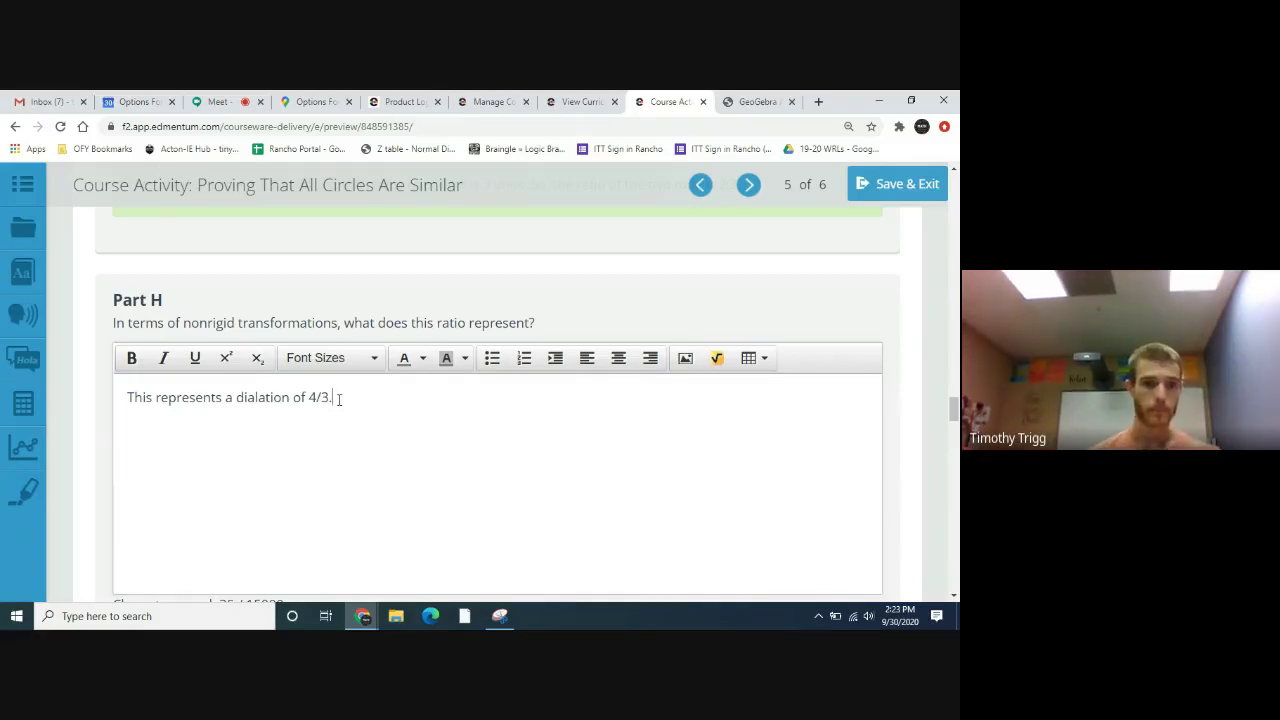
scroll(338, 405, down, 4)
scroll(338, 425, down, 1)
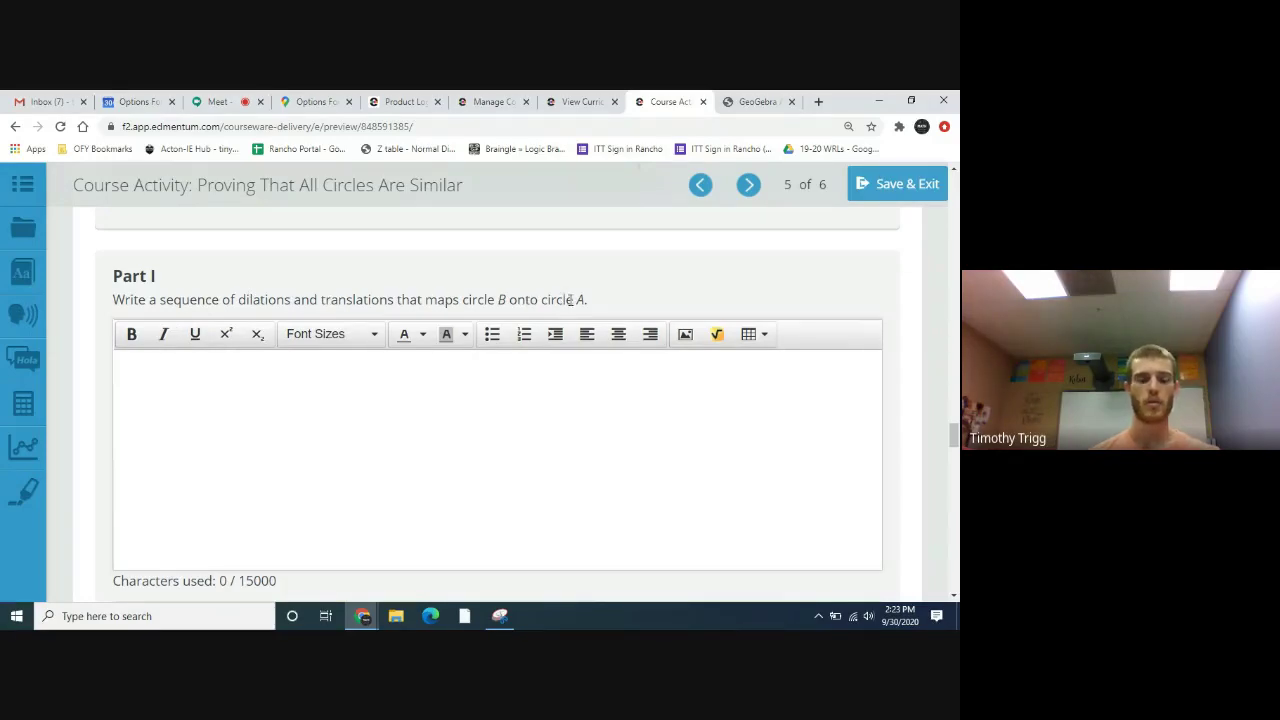
Step: Write in Part I that circle B translates 8 right and 2 down, then dilates
click(255, 368)
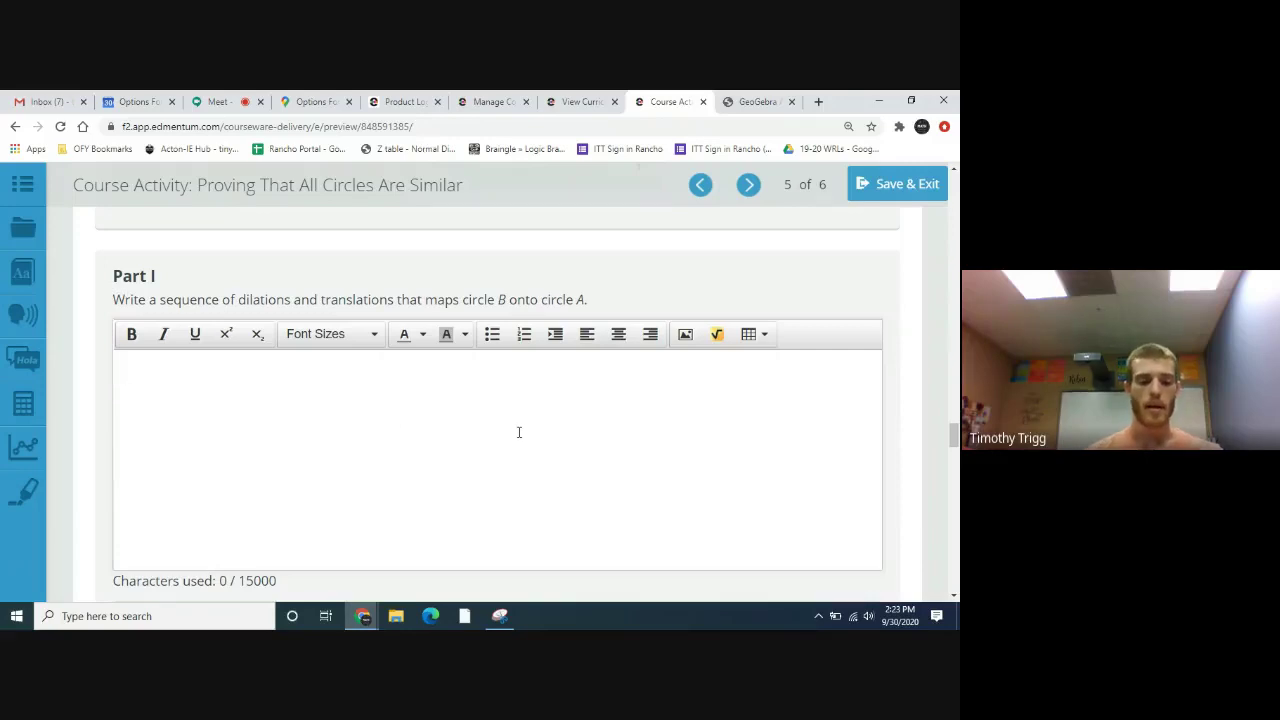
text(We w)
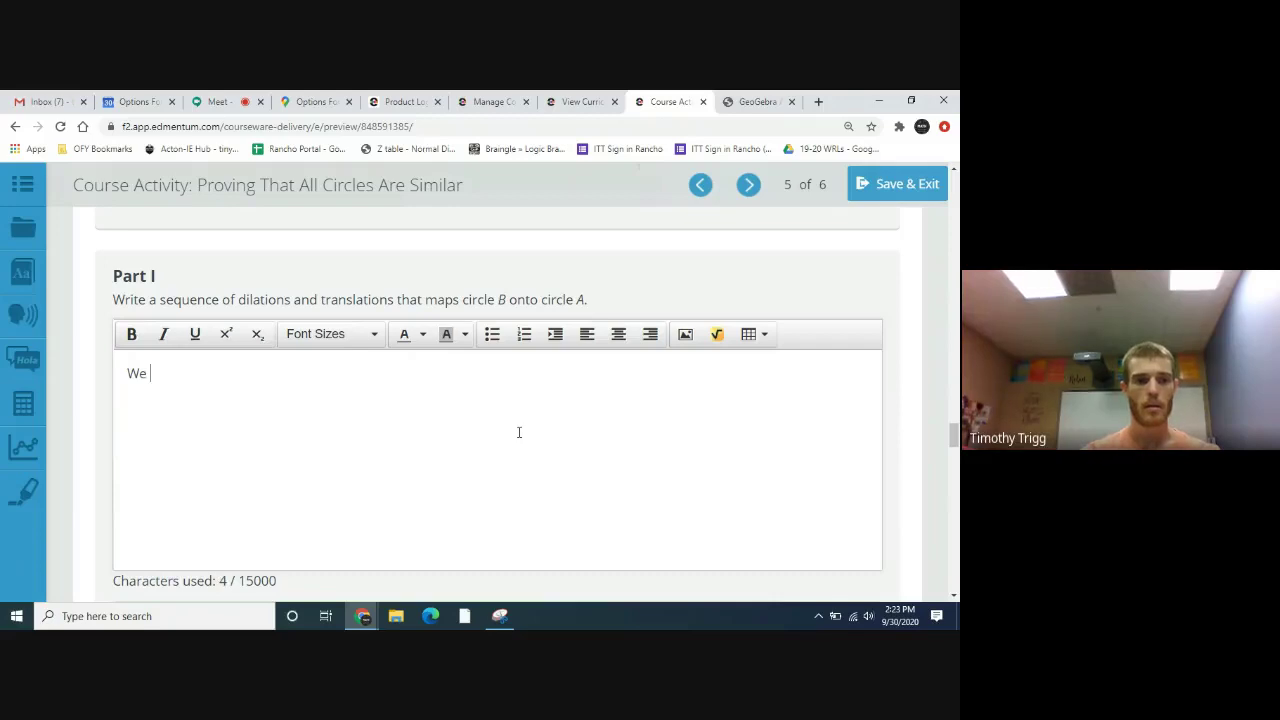
key(BackSpace)
key(BackSpace)
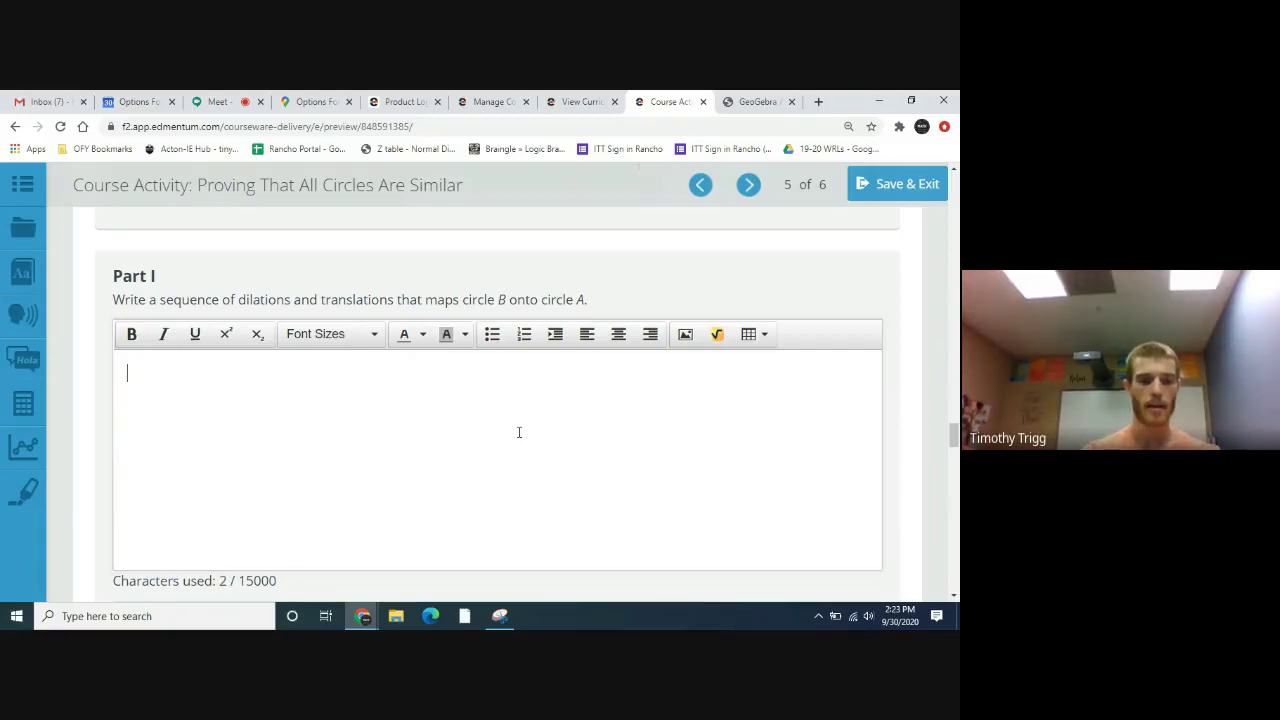
text(I can )
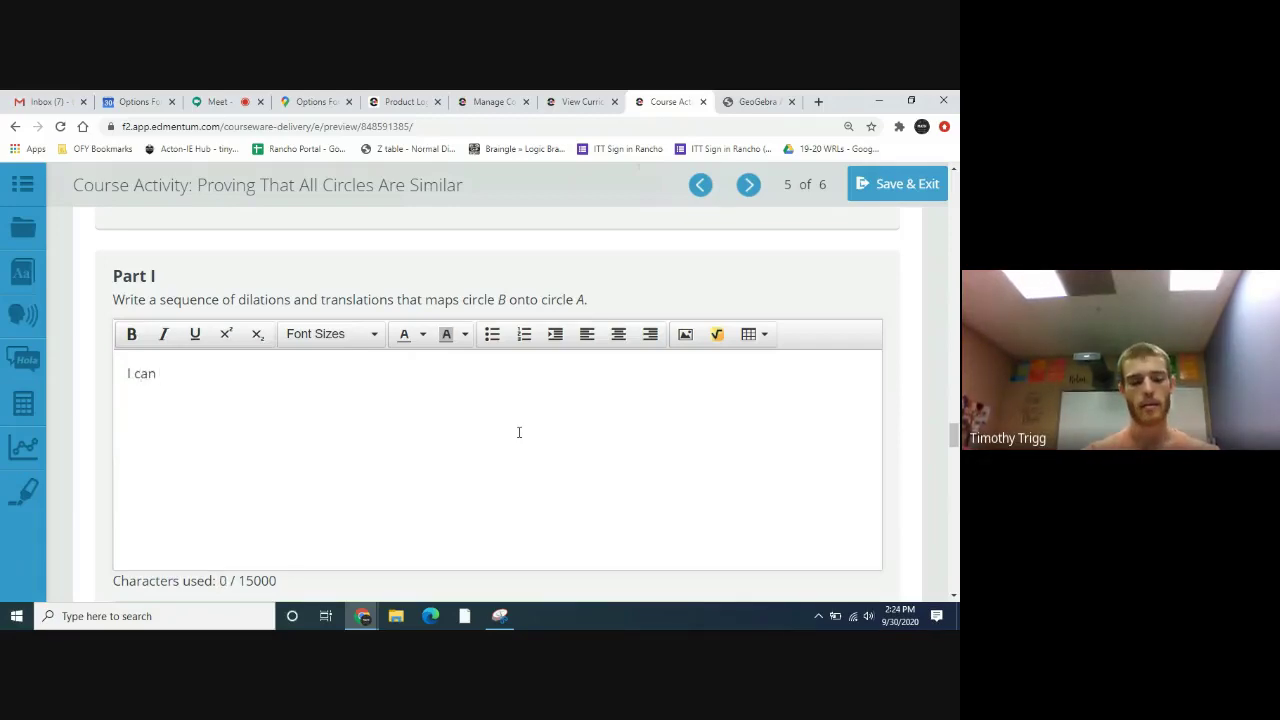
text(transla)
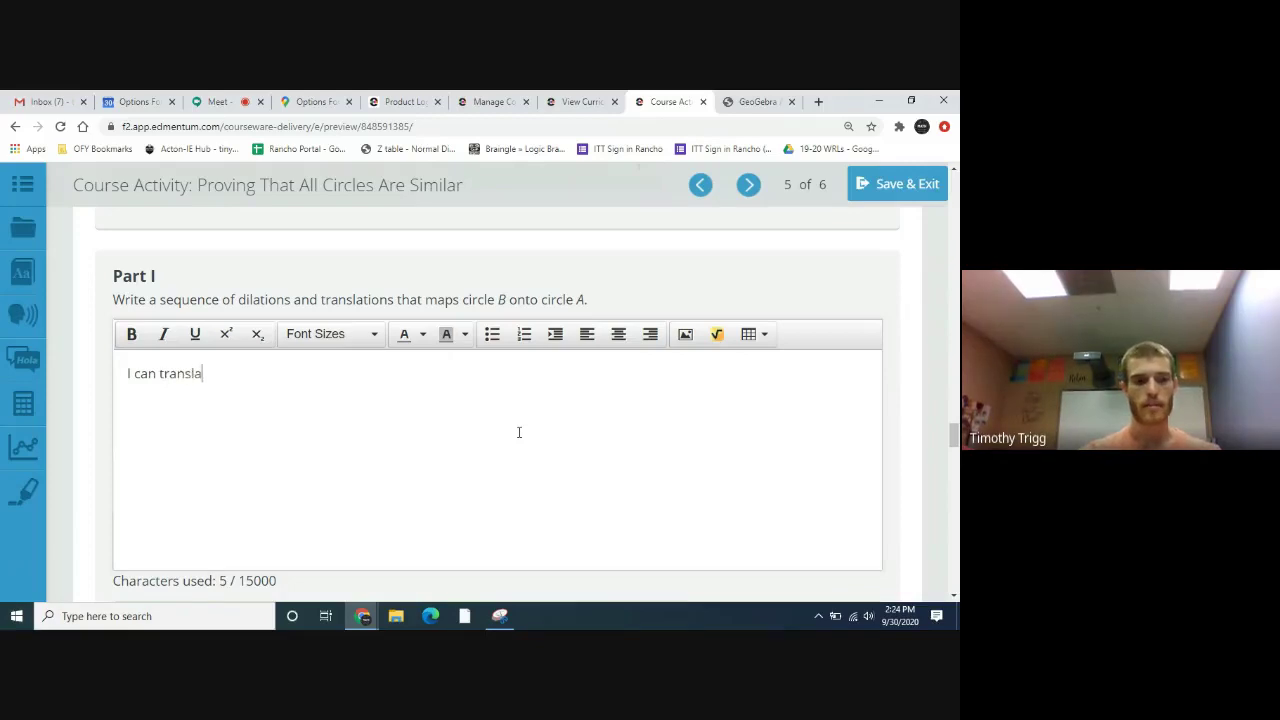
text(te cir)
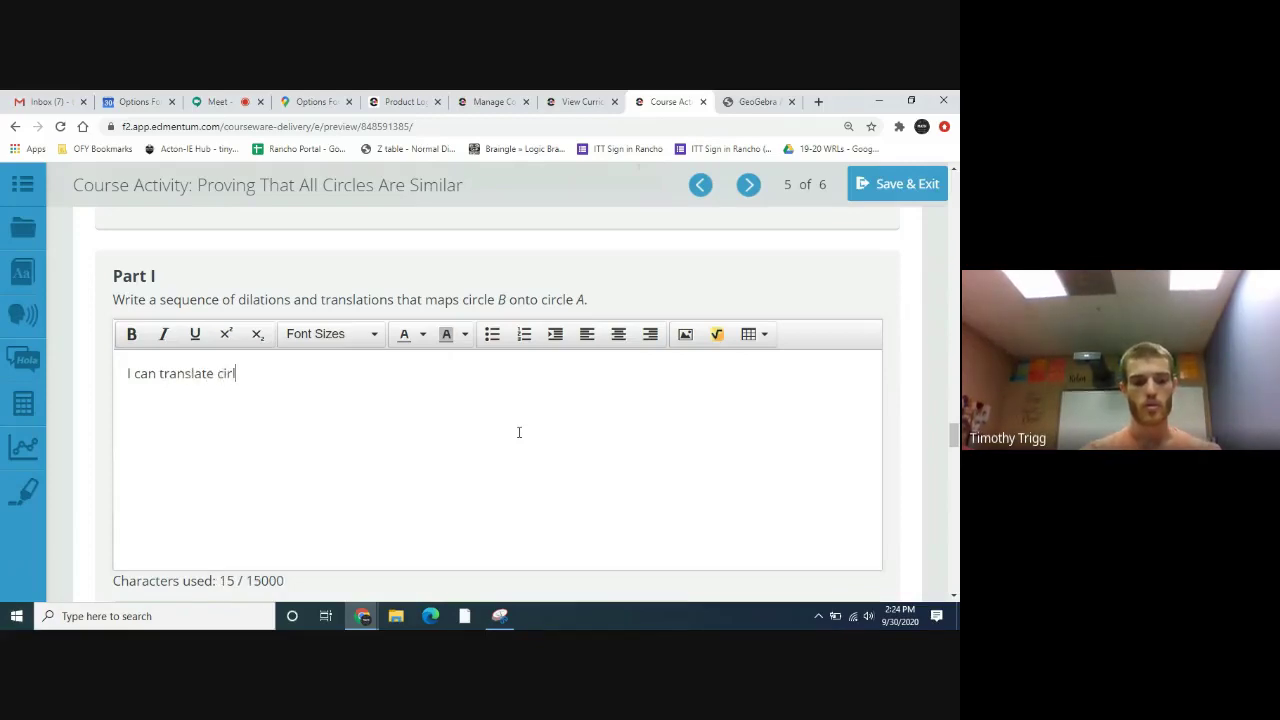
text(cle )
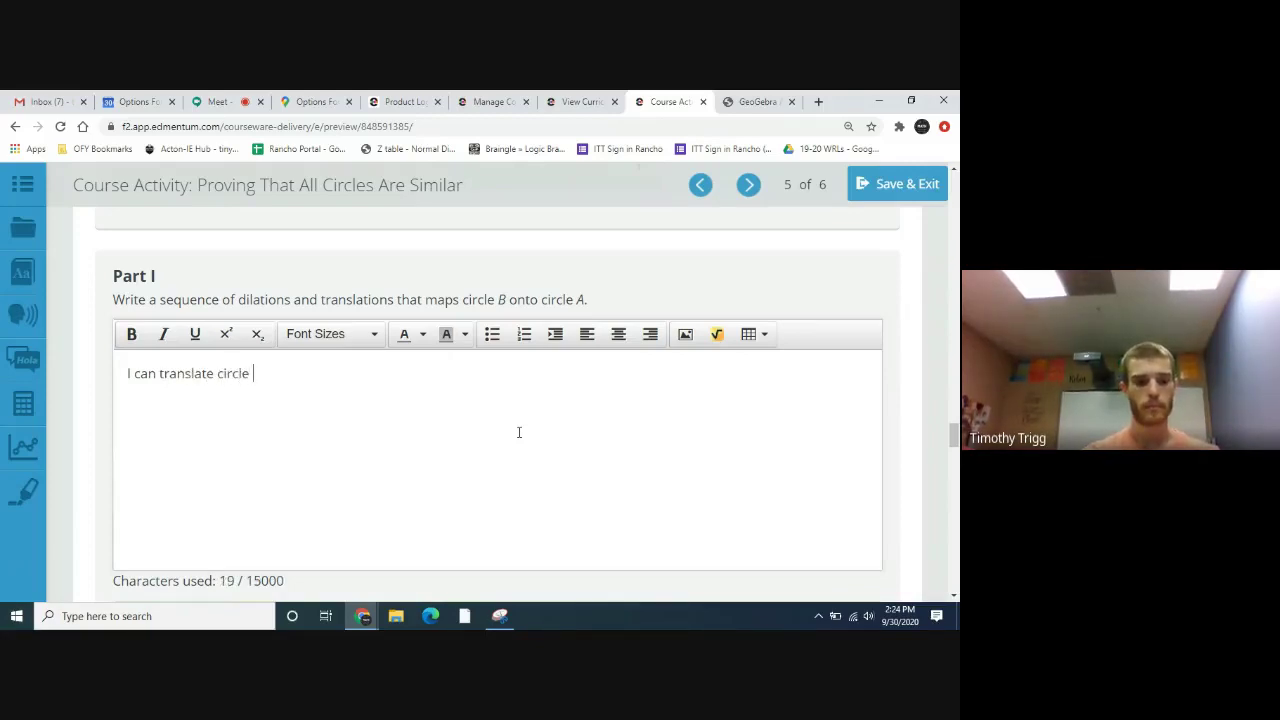
text(B a)
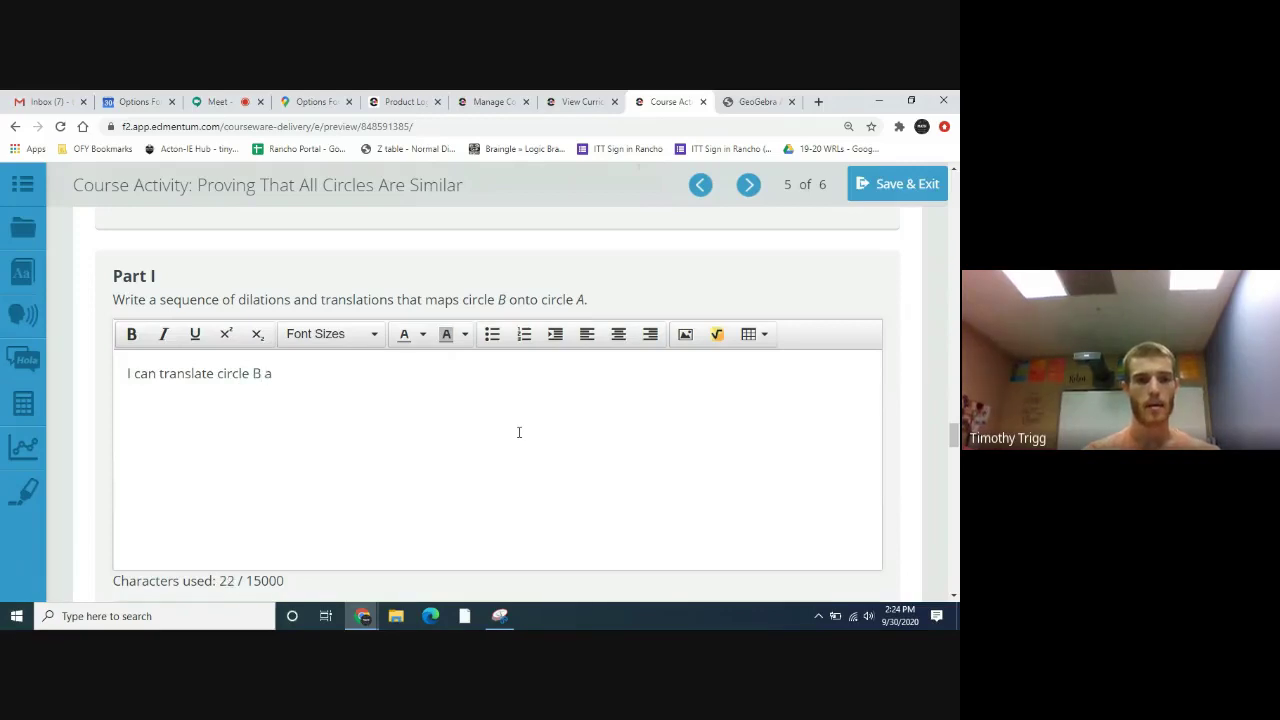
key(BackSpace)
text(8 to the right and )
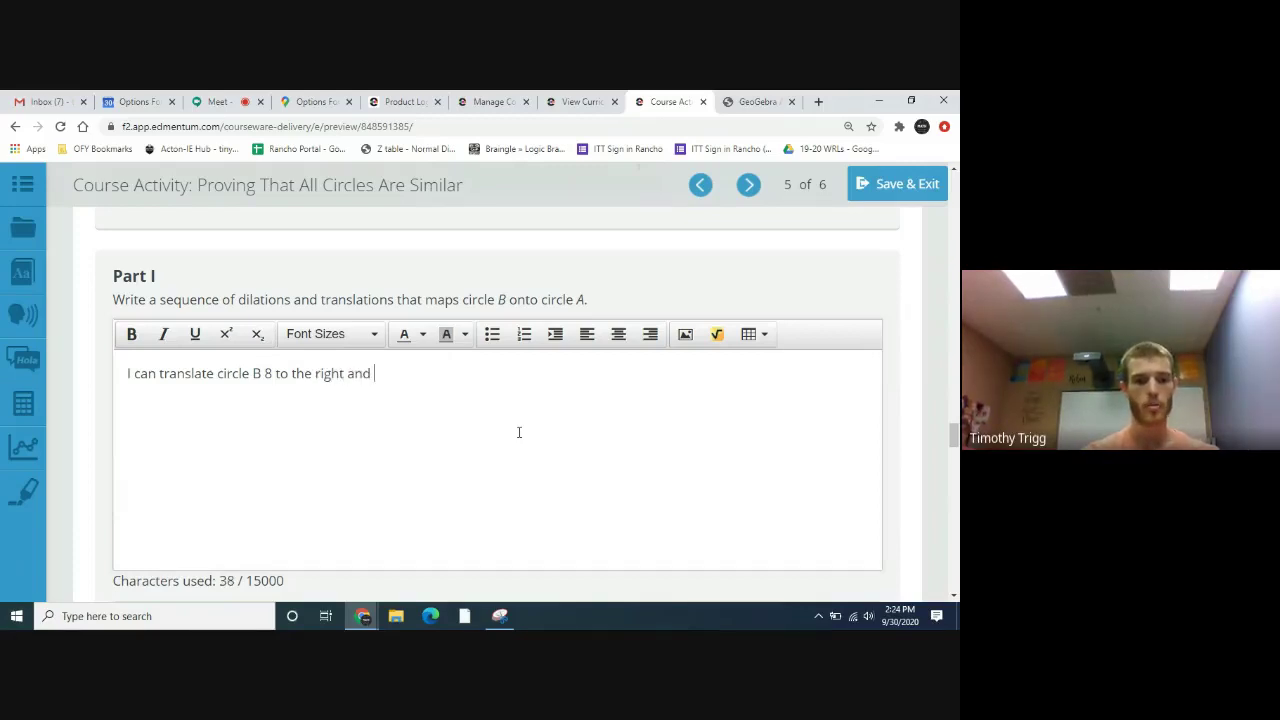
text(2 down)
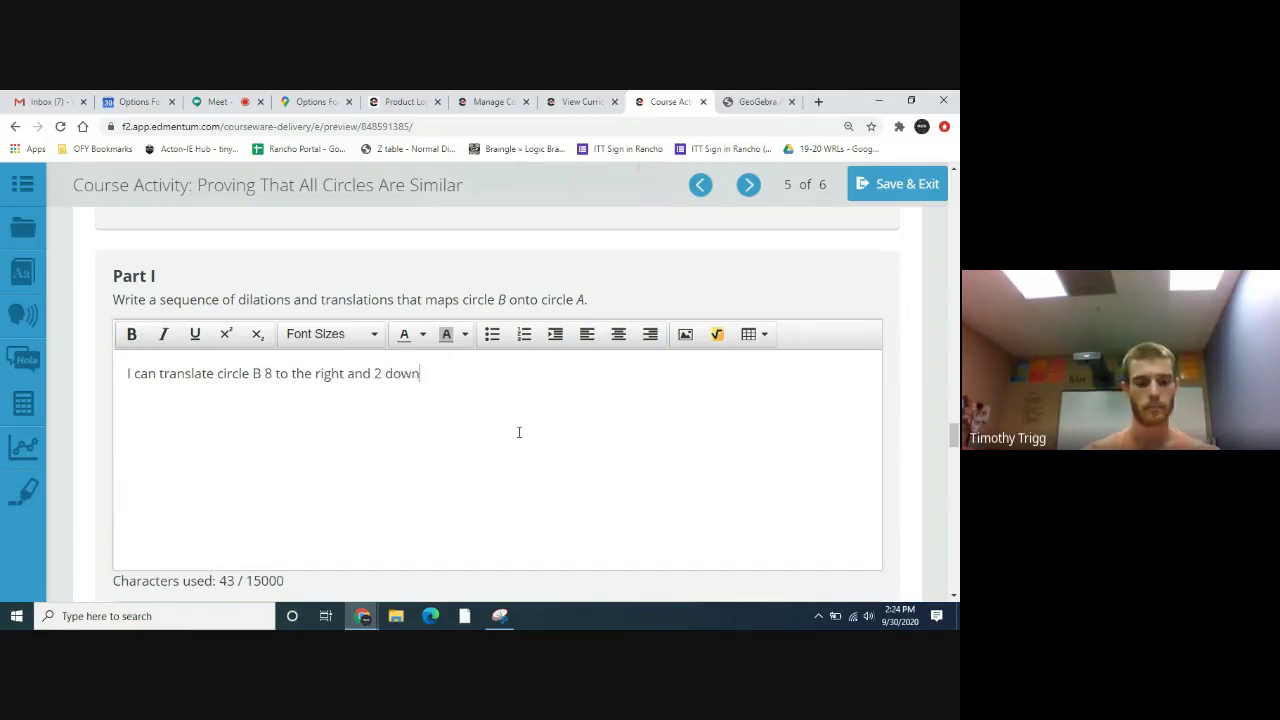
text(.  Then)
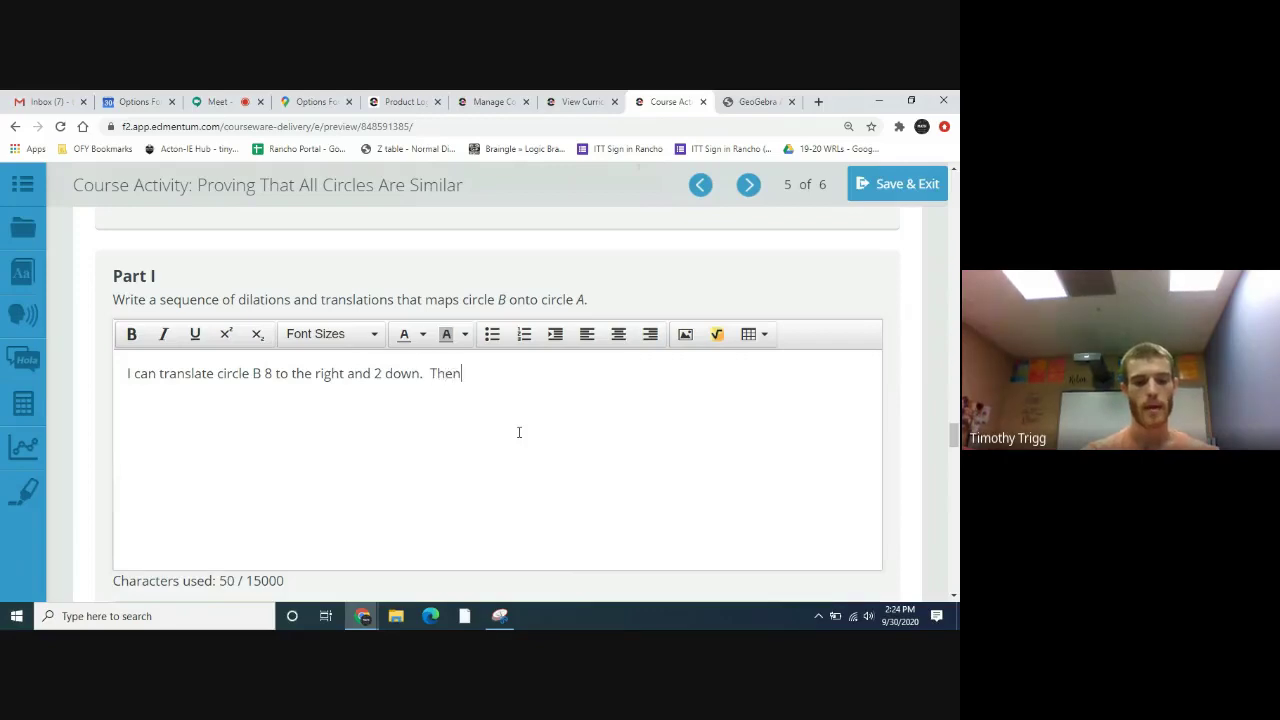
text( dia)
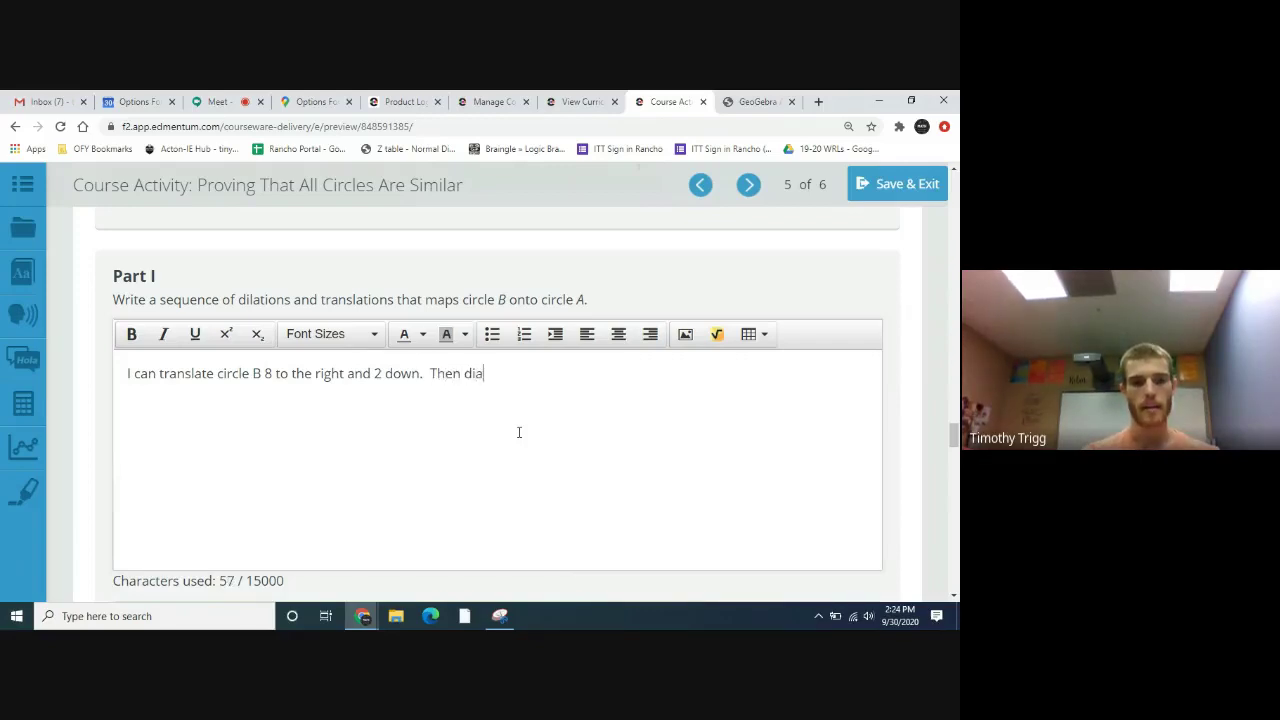
text(late ci)
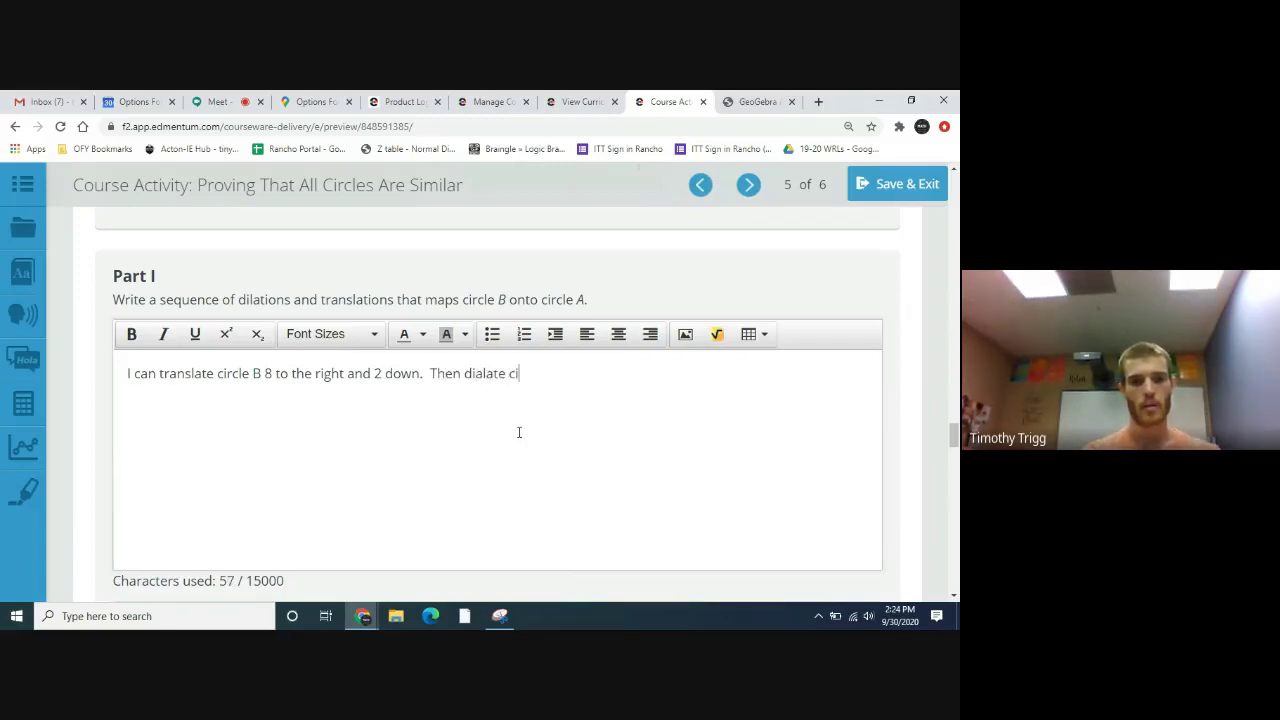
text(cle B)
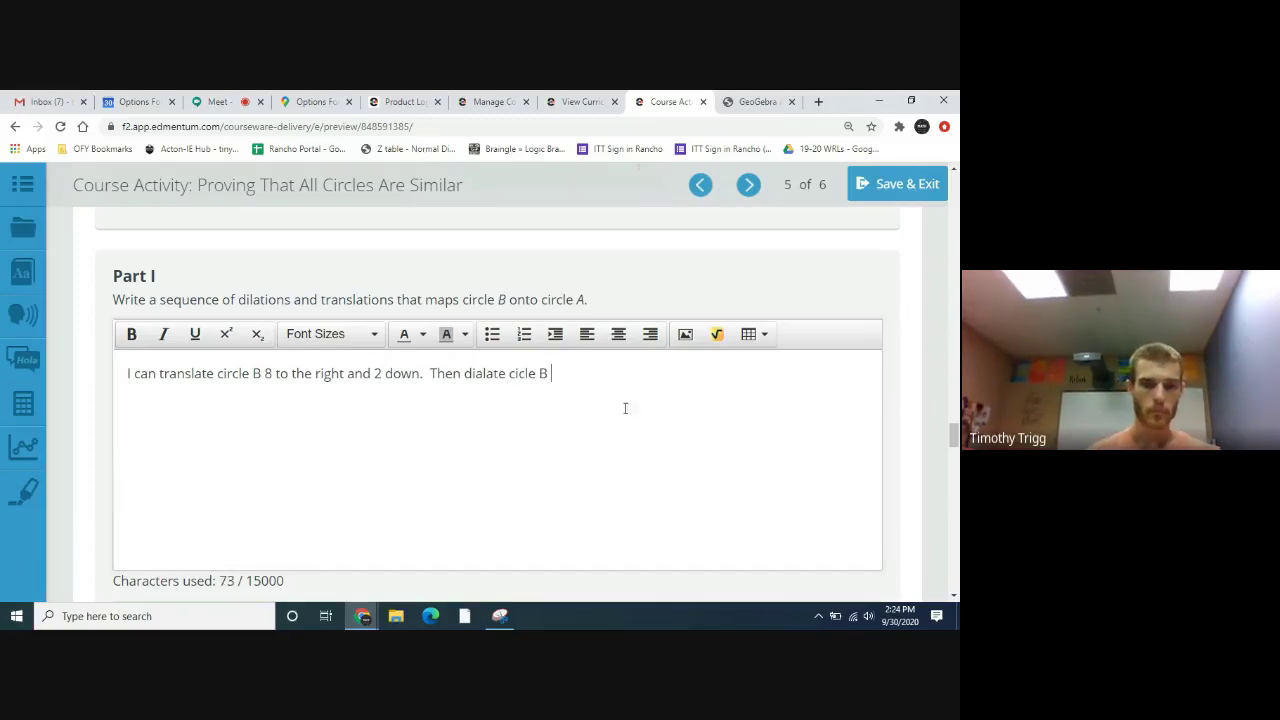
Step: Fix 'cicle' to 'circle' and finish the sentence with 'by a factor of 4/3'
click(531, 373)
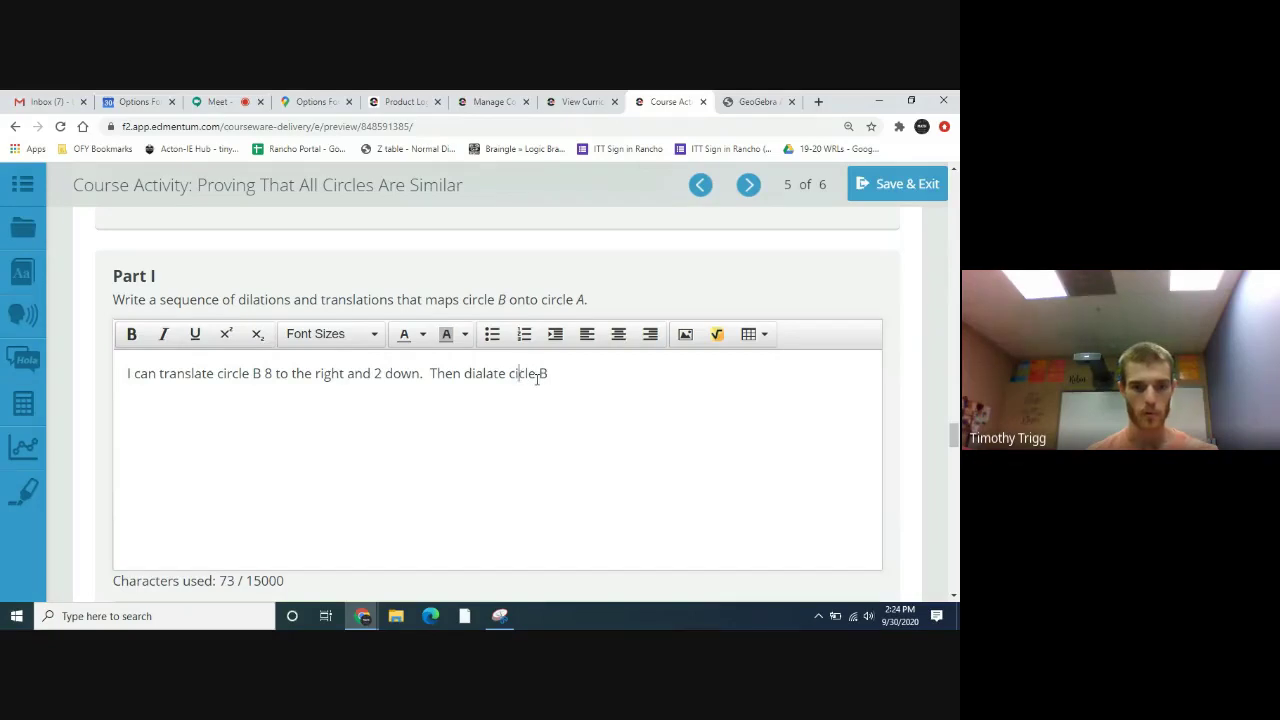
text(r)
click(573, 380)
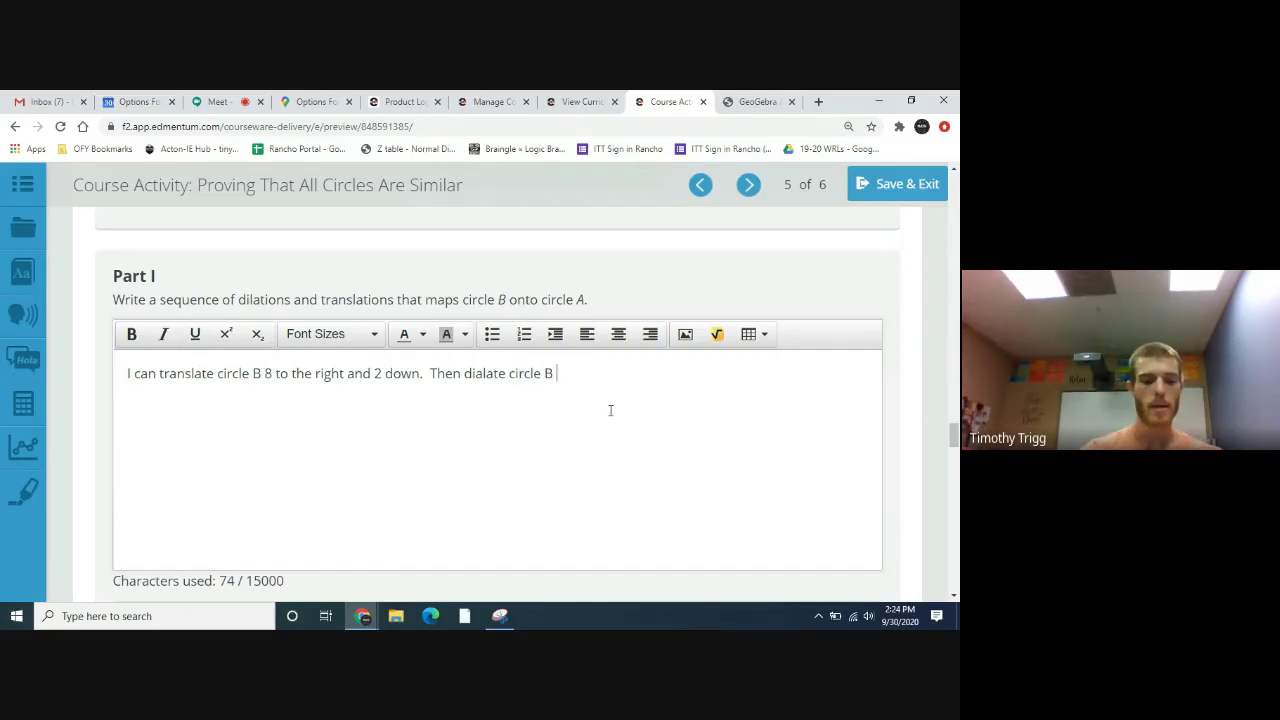
text(by a fa)
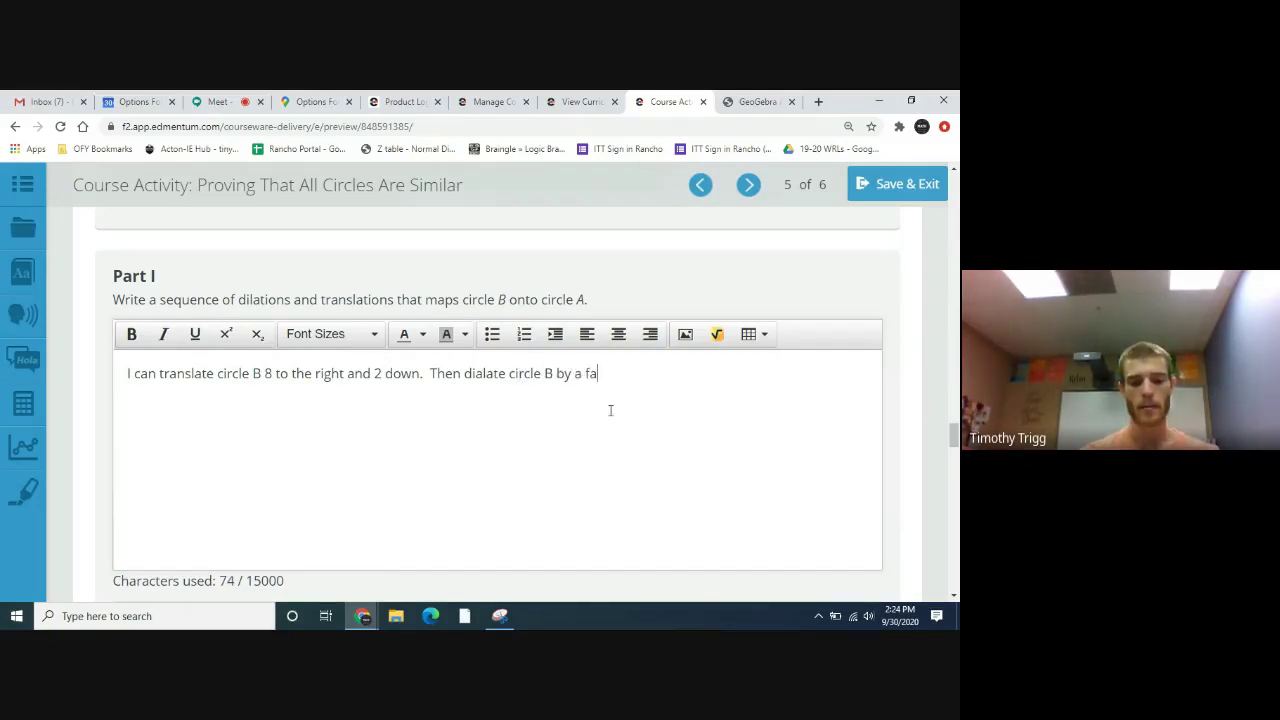
text(ctor of/)
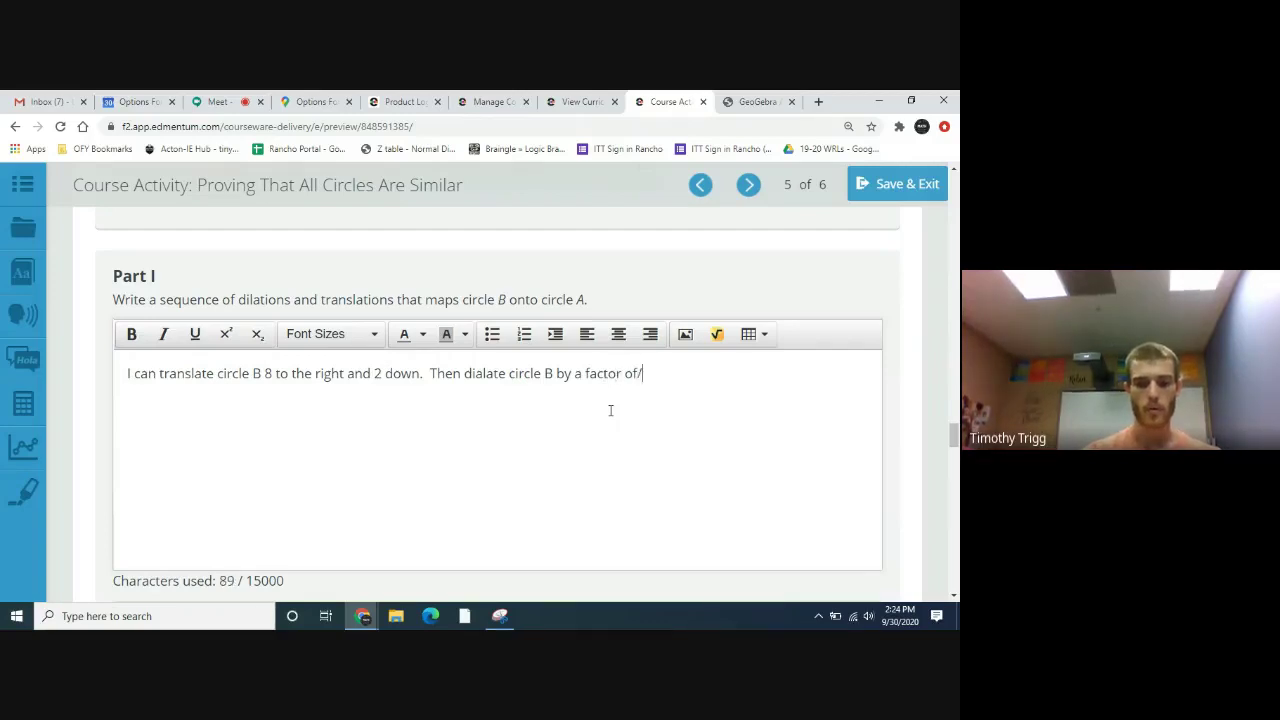
scroll(610, 410, down, 2)
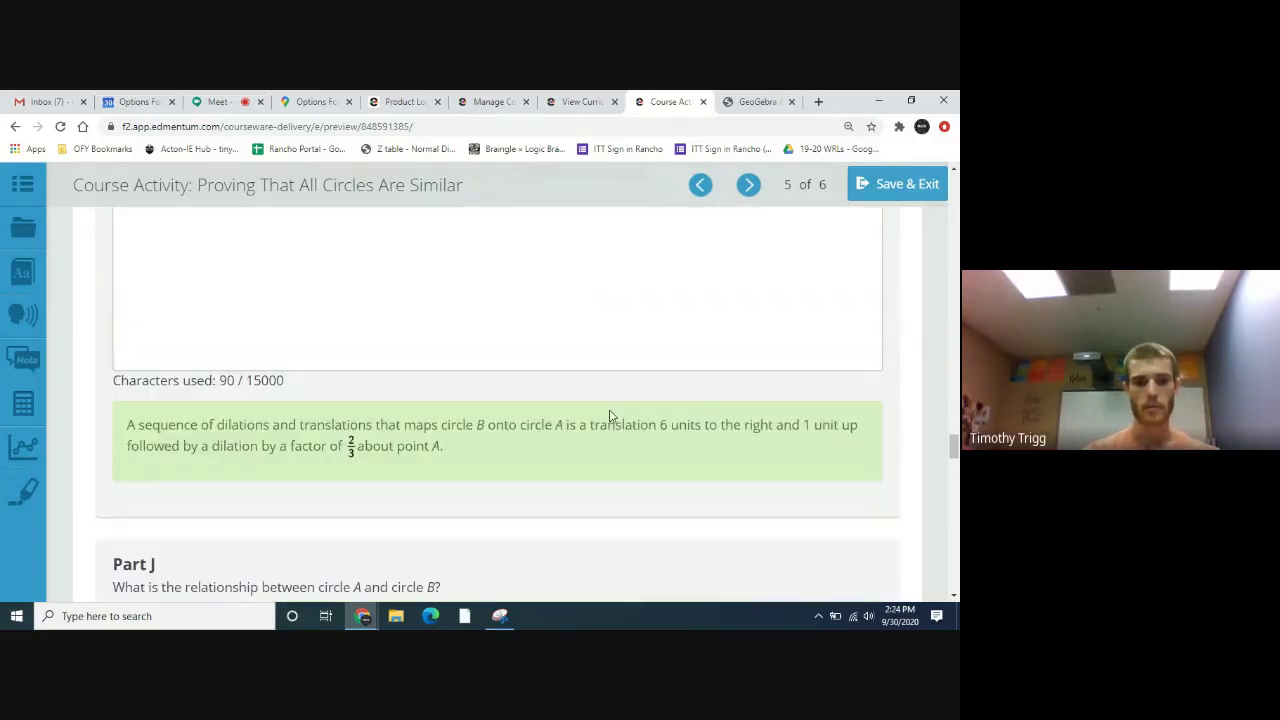
scroll(609, 409, up, 3)
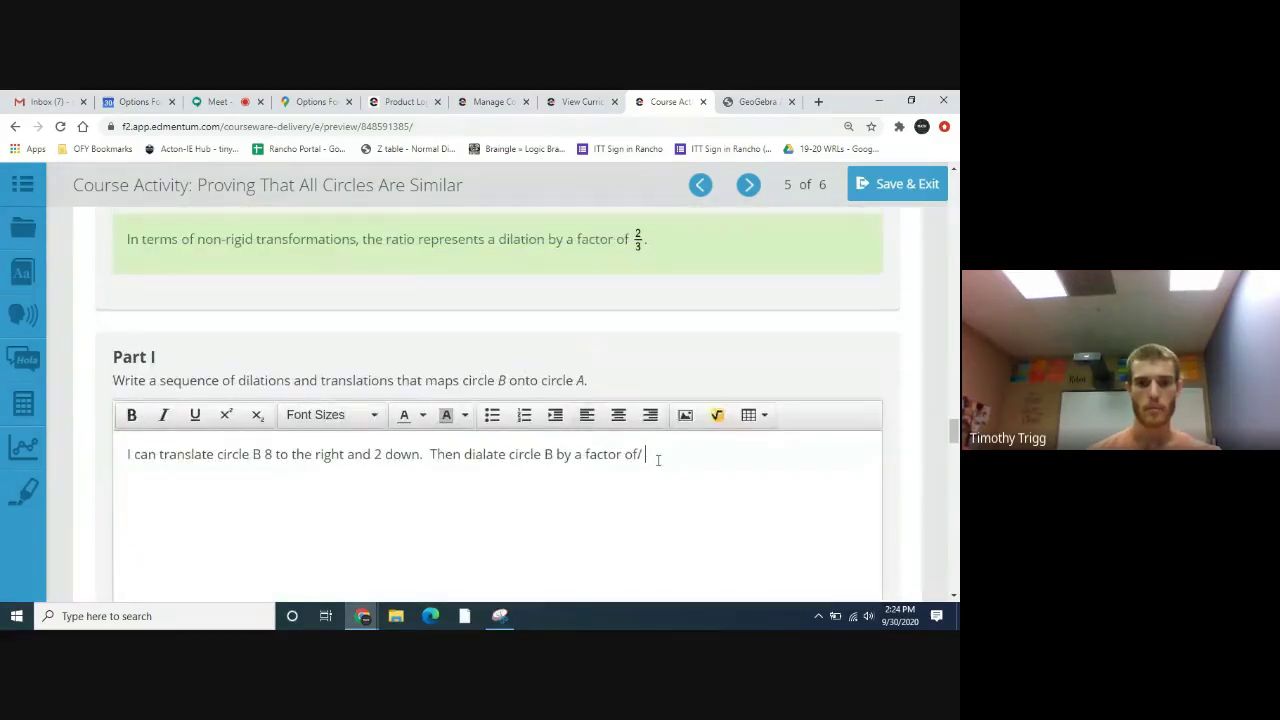
key(BackSpace)
text(4/3.)
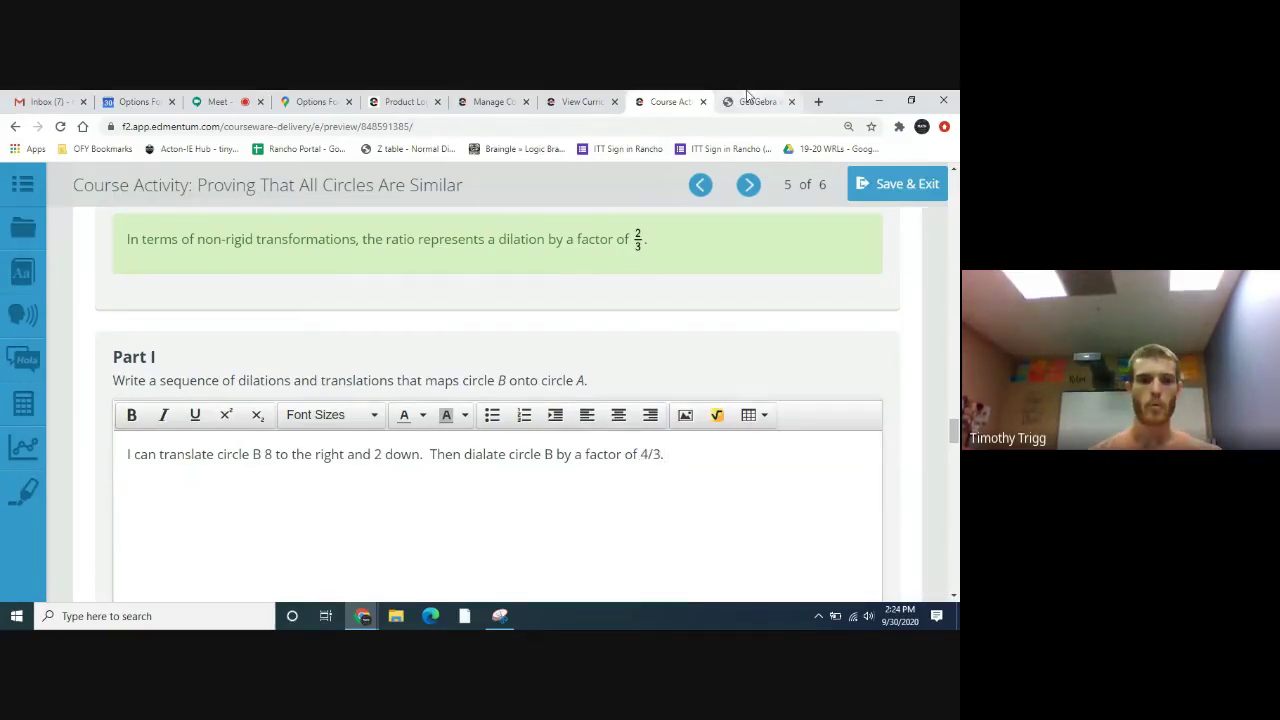
Step: In GeoGebra, draw a trial circle around point C, then undo it
click(757, 101)
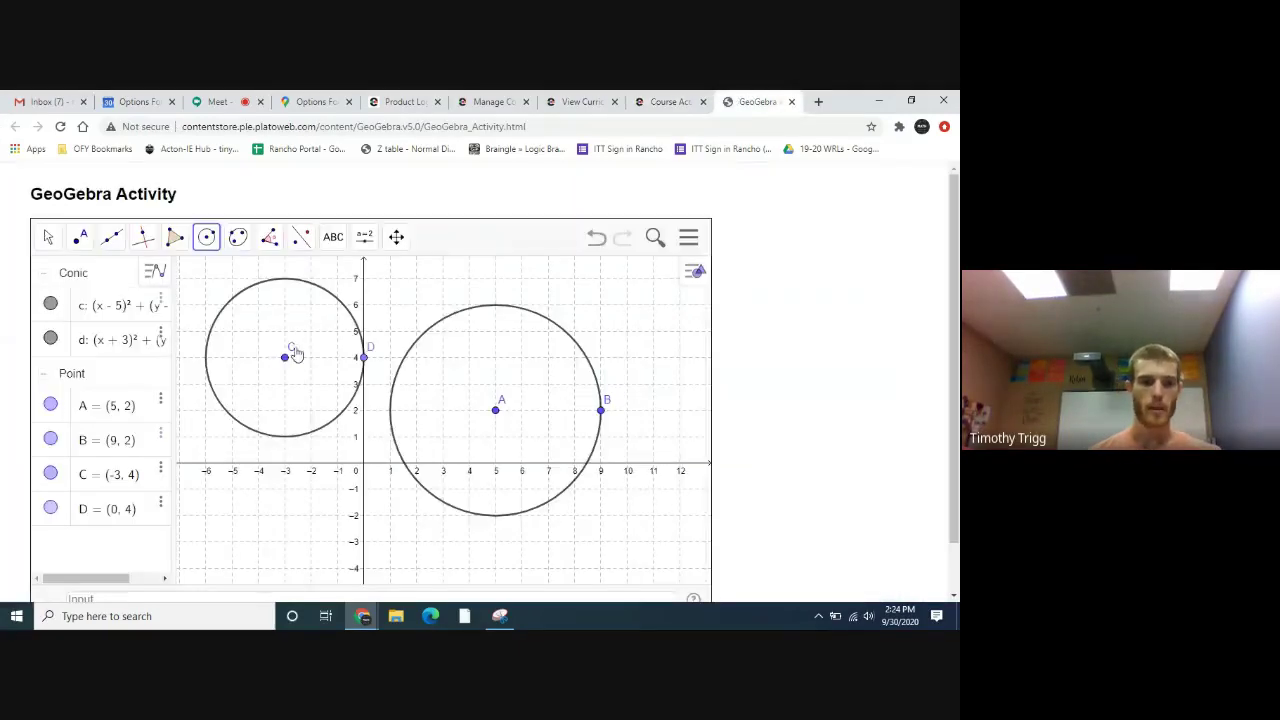
click(285, 357)
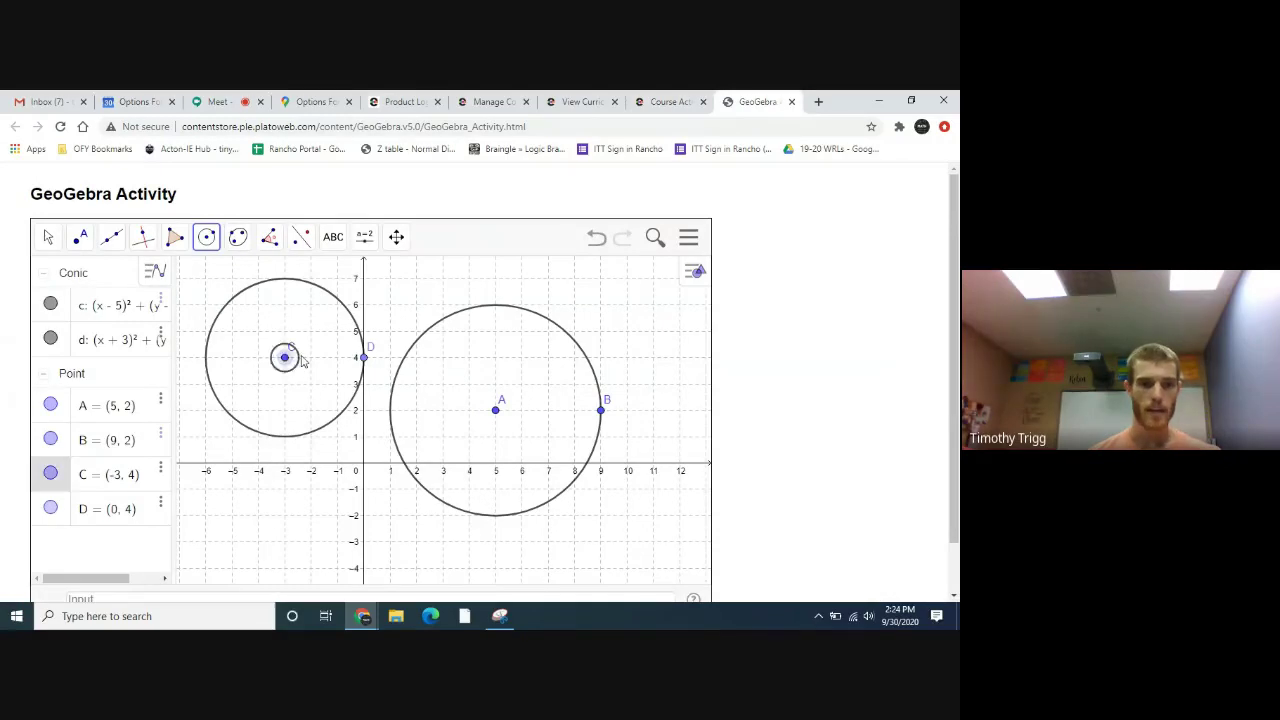
click(216, 328)
click(368, 470)
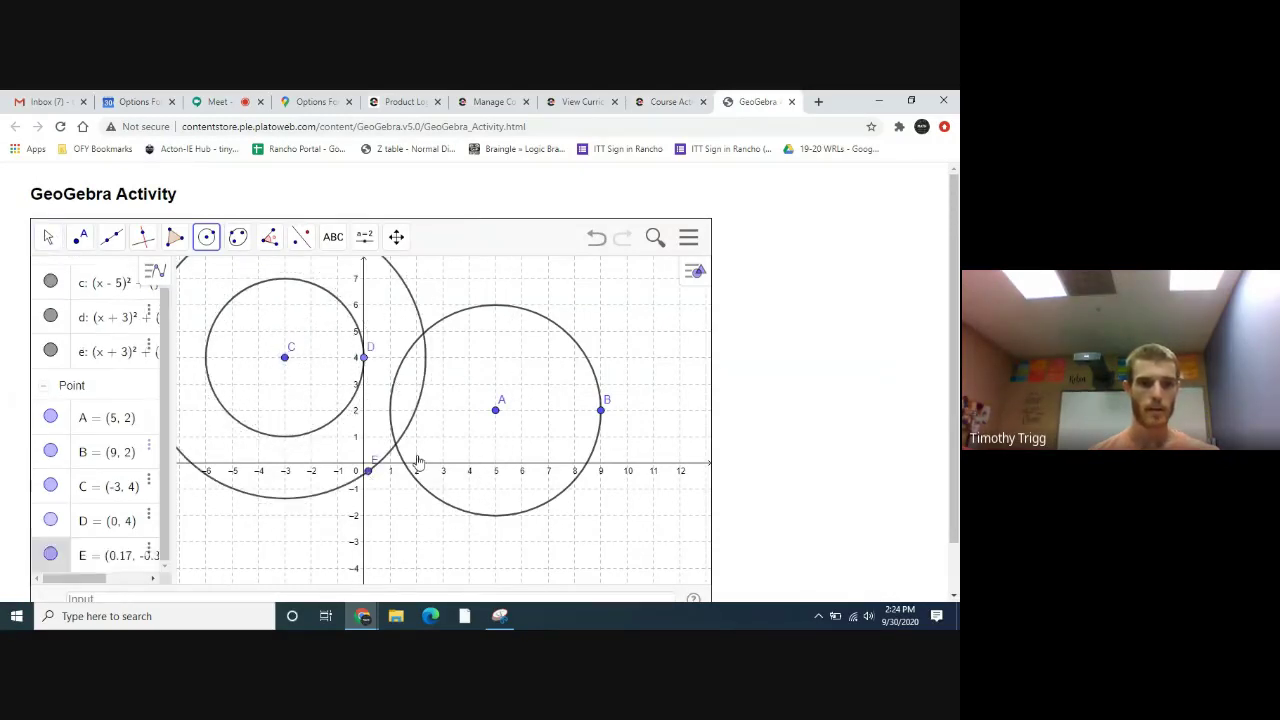
click(596, 236)
click(48, 236)
click(100, 290)
Step: Drag points C and D slightly, then return to Edmentum's Part J question
mouse_move(286, 358)
mouse_down()
mouse_move(306, 366)
mouse_move(287, 364)
mouse_up()
click(340, 298)
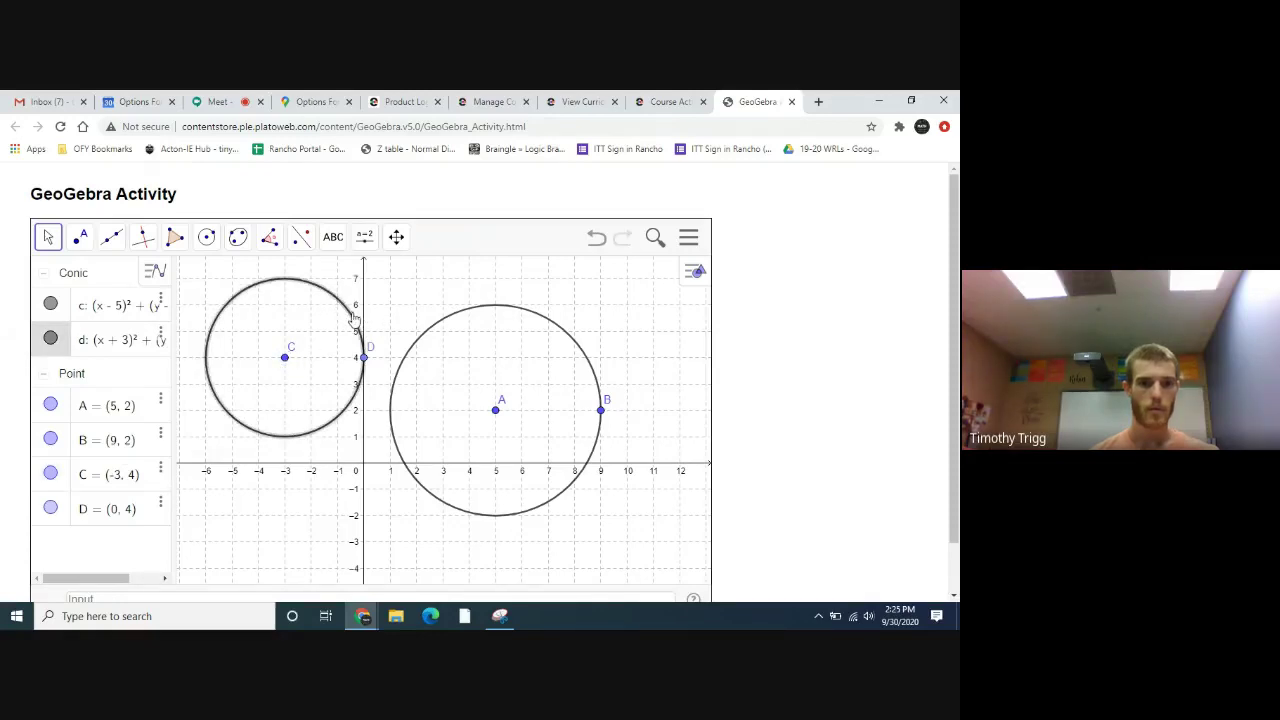
mouse_move(364, 360)
mouse_down()
mouse_move(376, 356)
mouse_move(374, 377)
mouse_move(369, 363)
mouse_up()
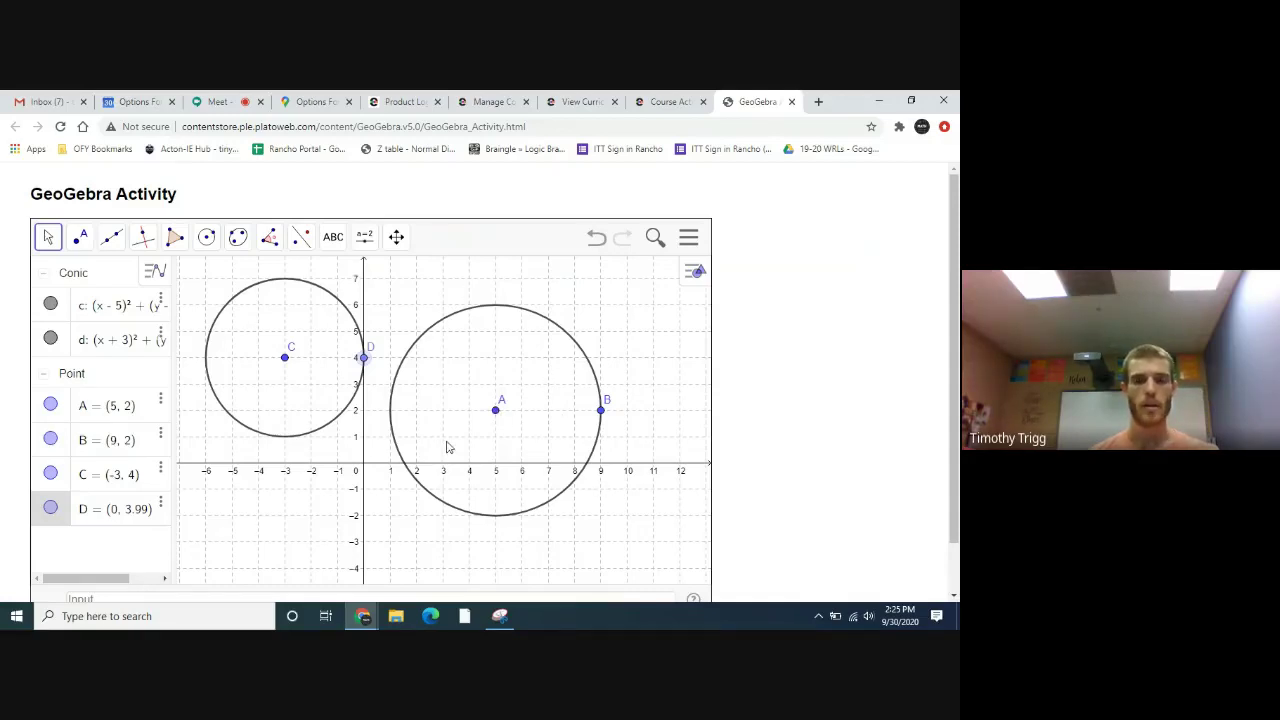
click(657, 99)
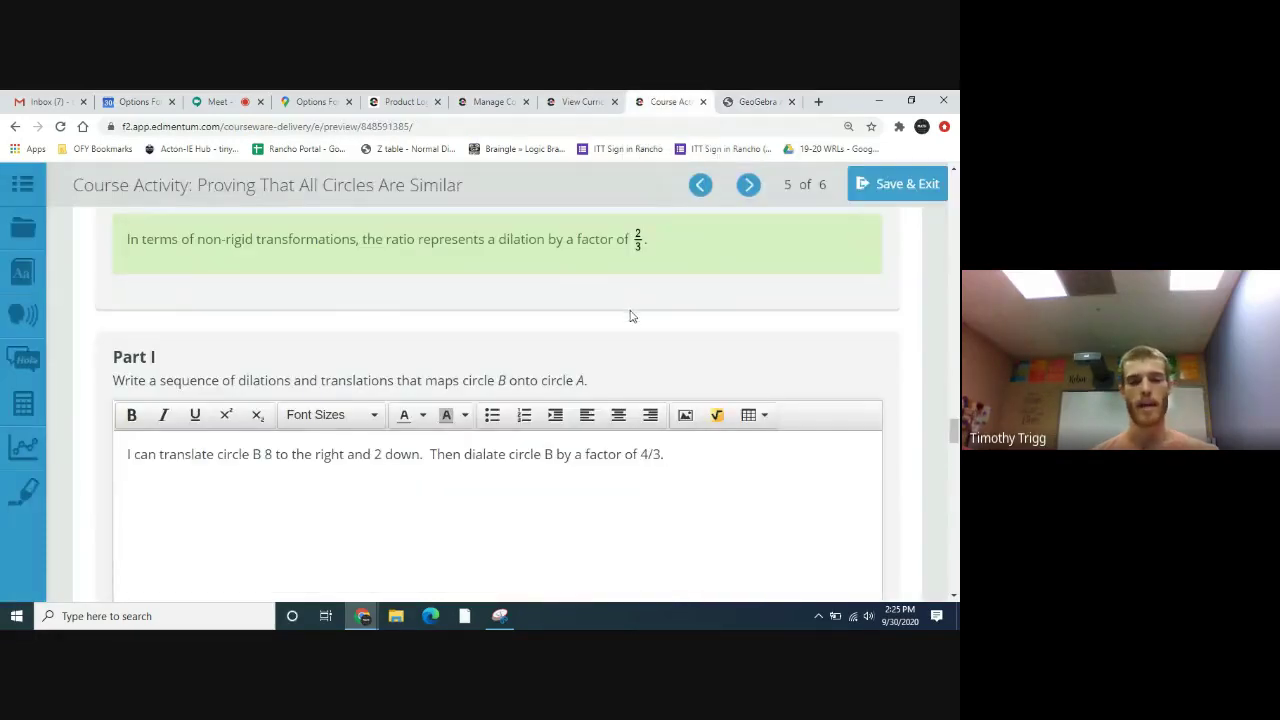
scroll(630, 316, down, 1)
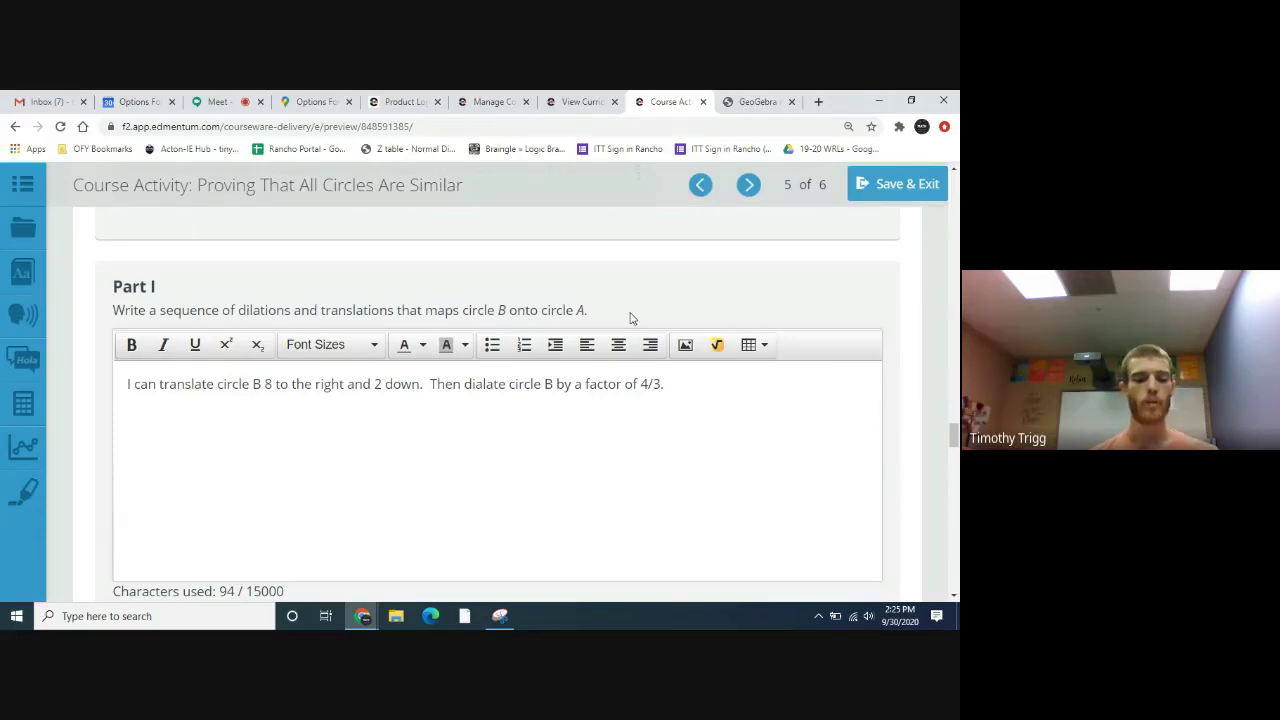
scroll(630, 318, down, 8)
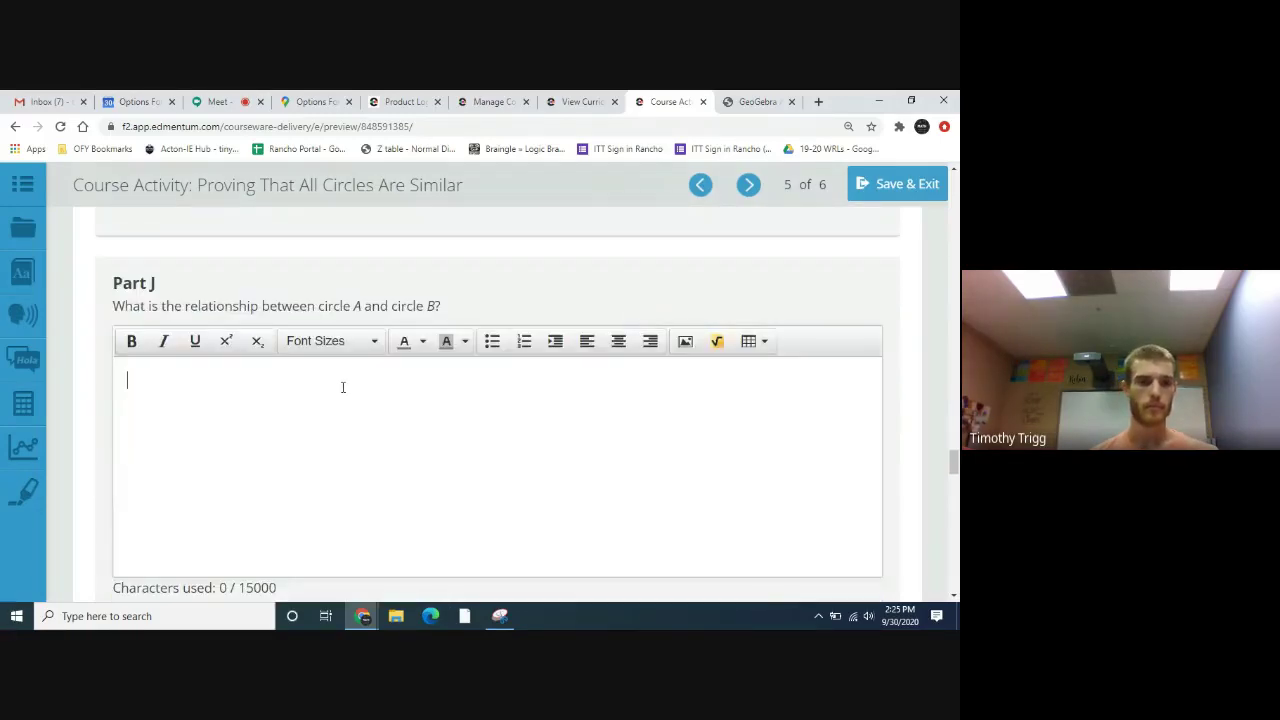
Step: Answer Part J: the circles are similar because a transformation maps one circle onto the other
text(The t)
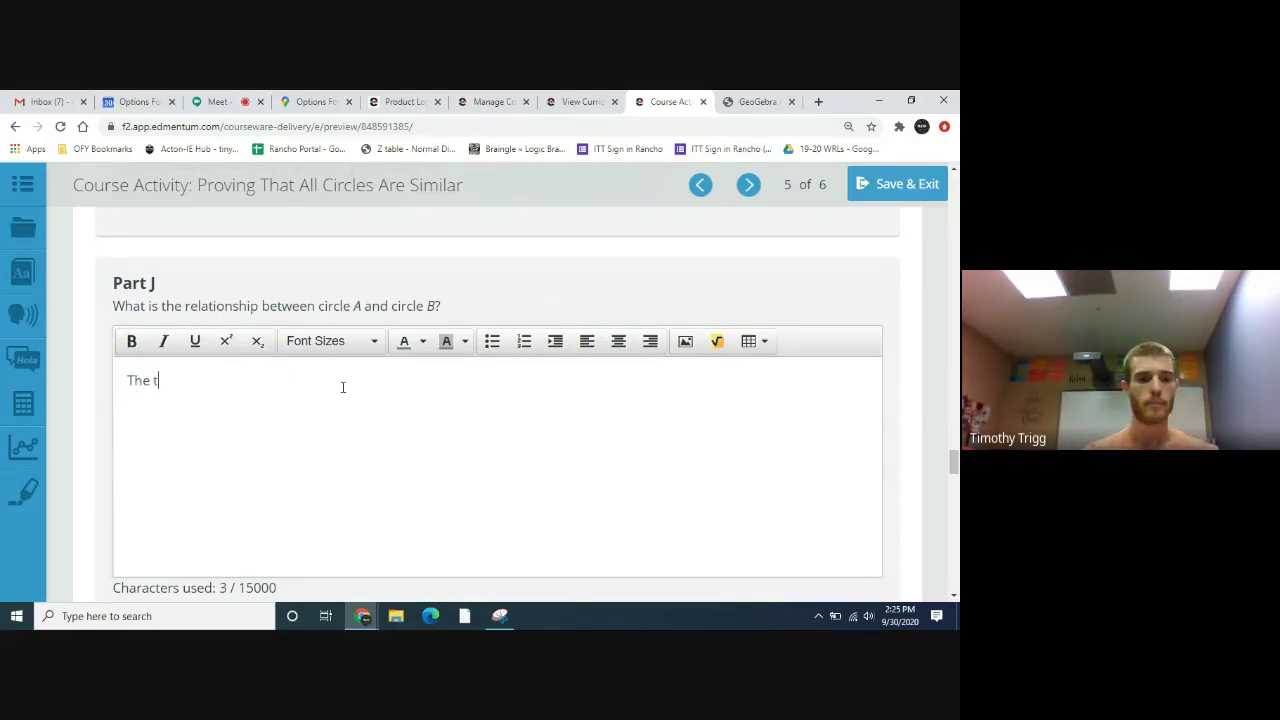
text(wo)
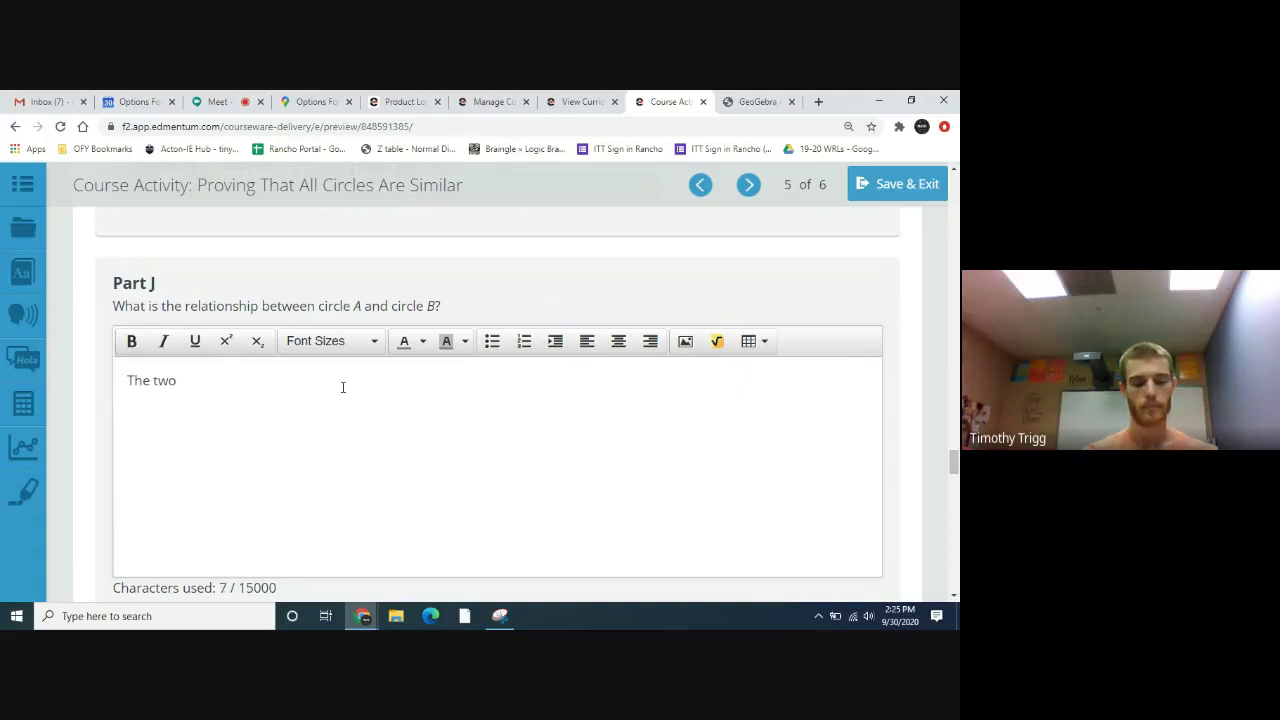
text( circles are similar to eac)
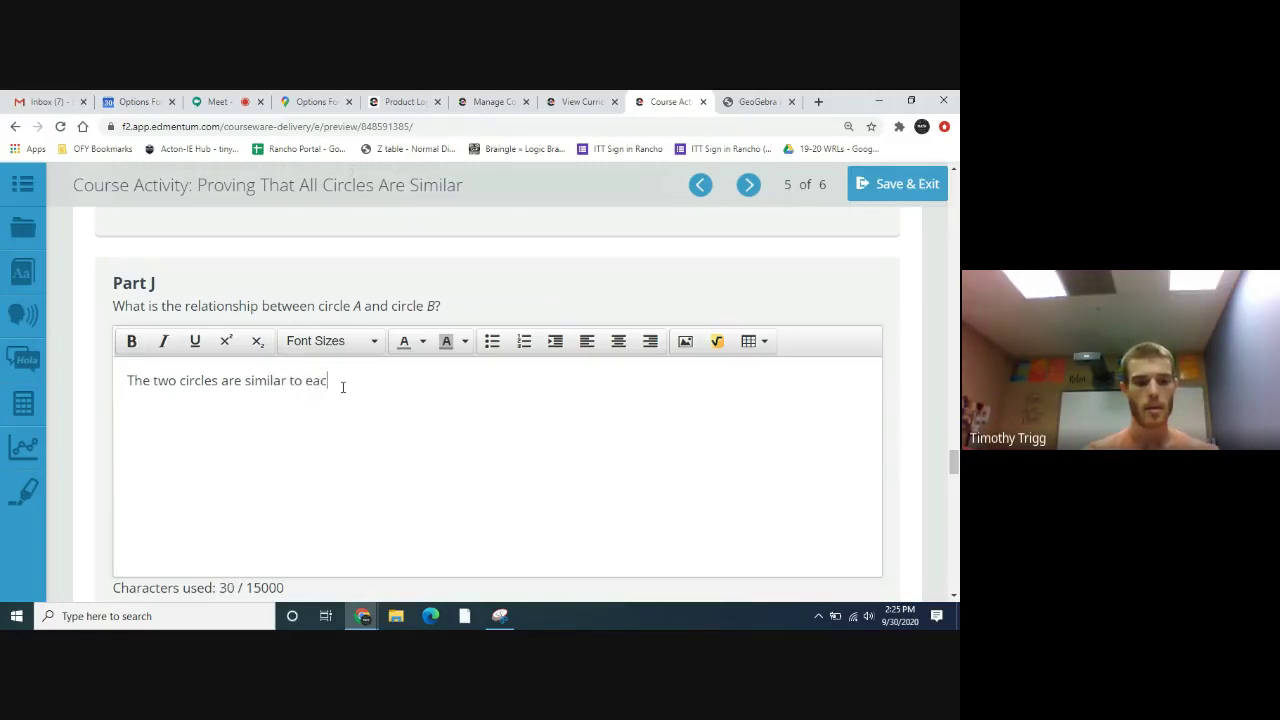
text(h other.)
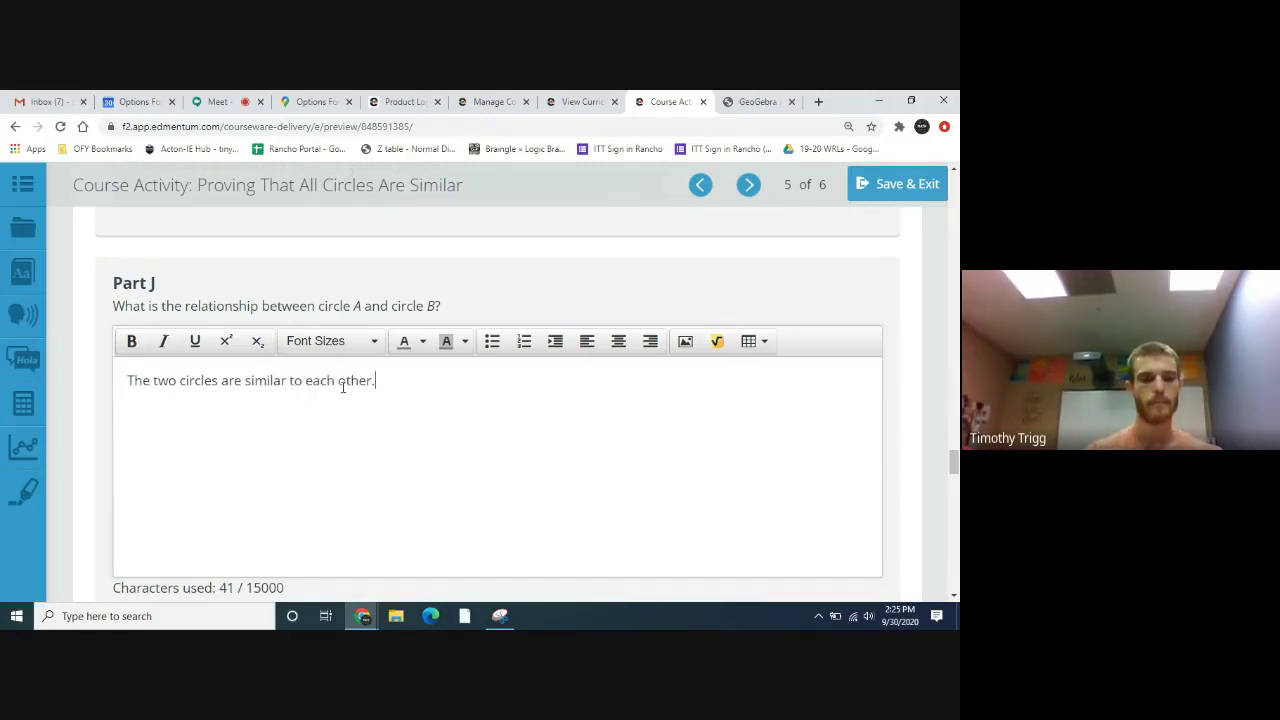
scroll(359, 412, down, 2)
scroll(359, 412, down, 5)
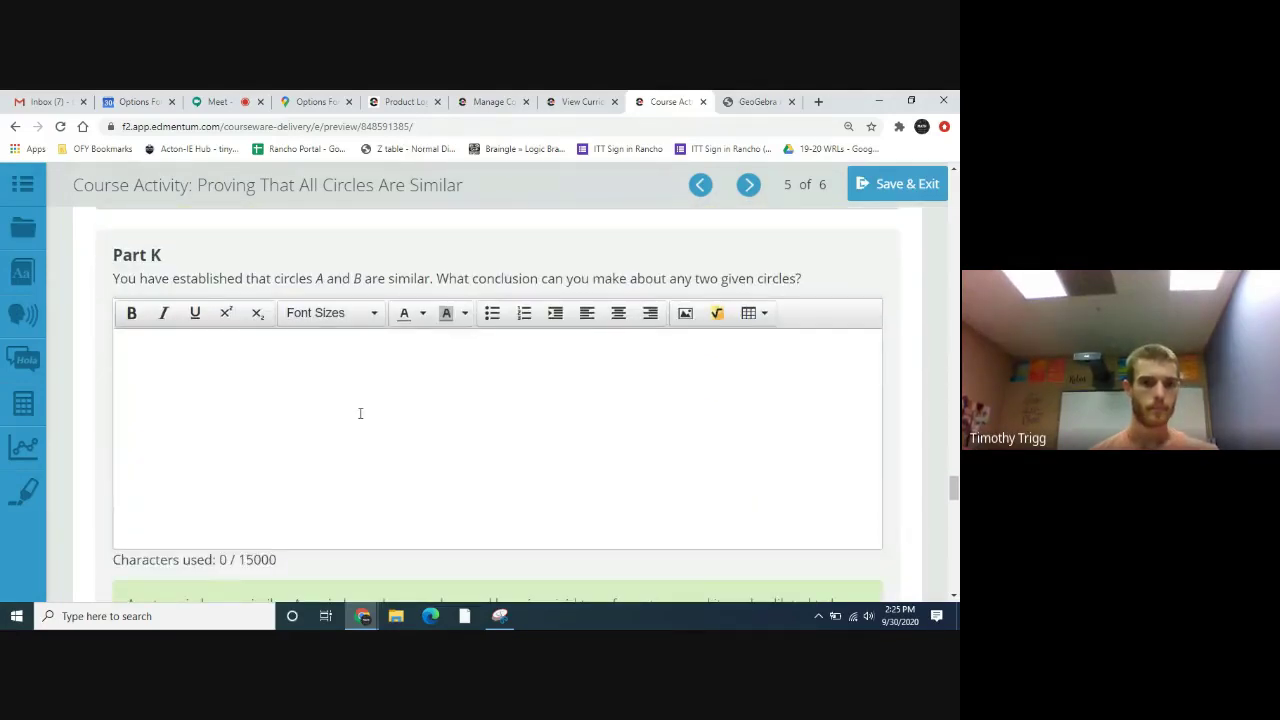
scroll(360, 413, up, 6)
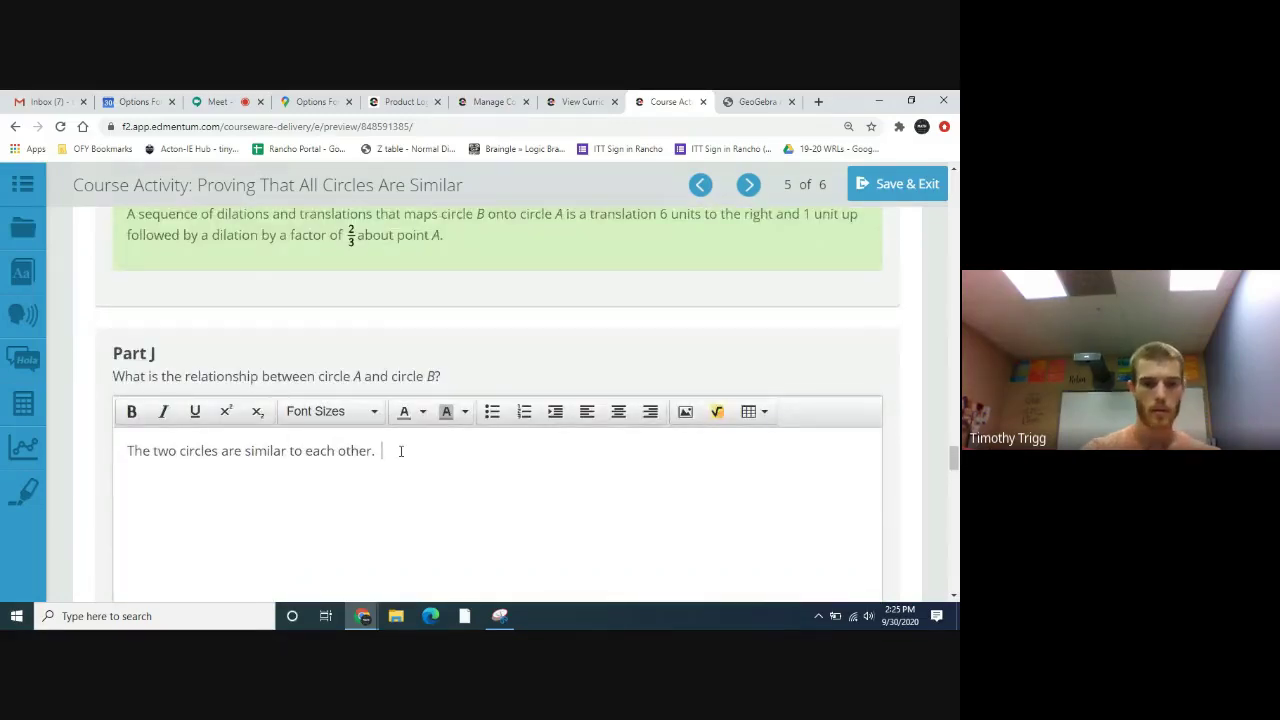
key(BackSpace)
key(BackSpace)
text(, be)
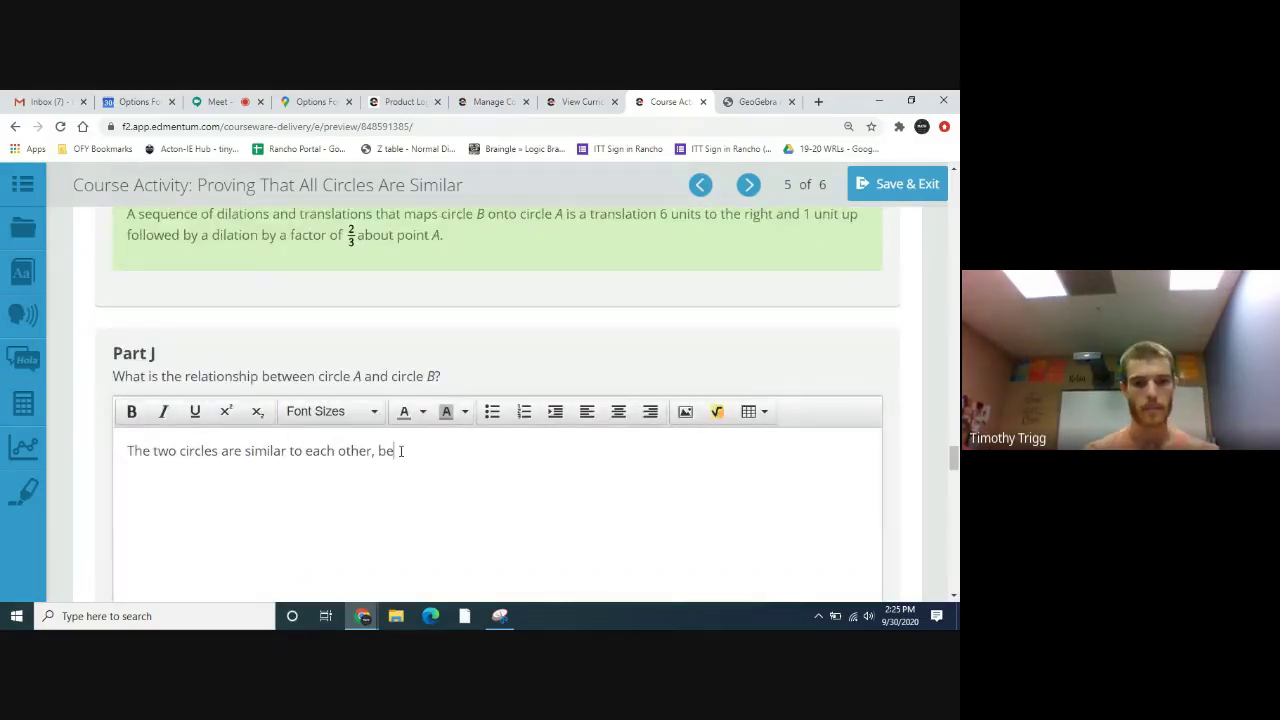
text(cause the)
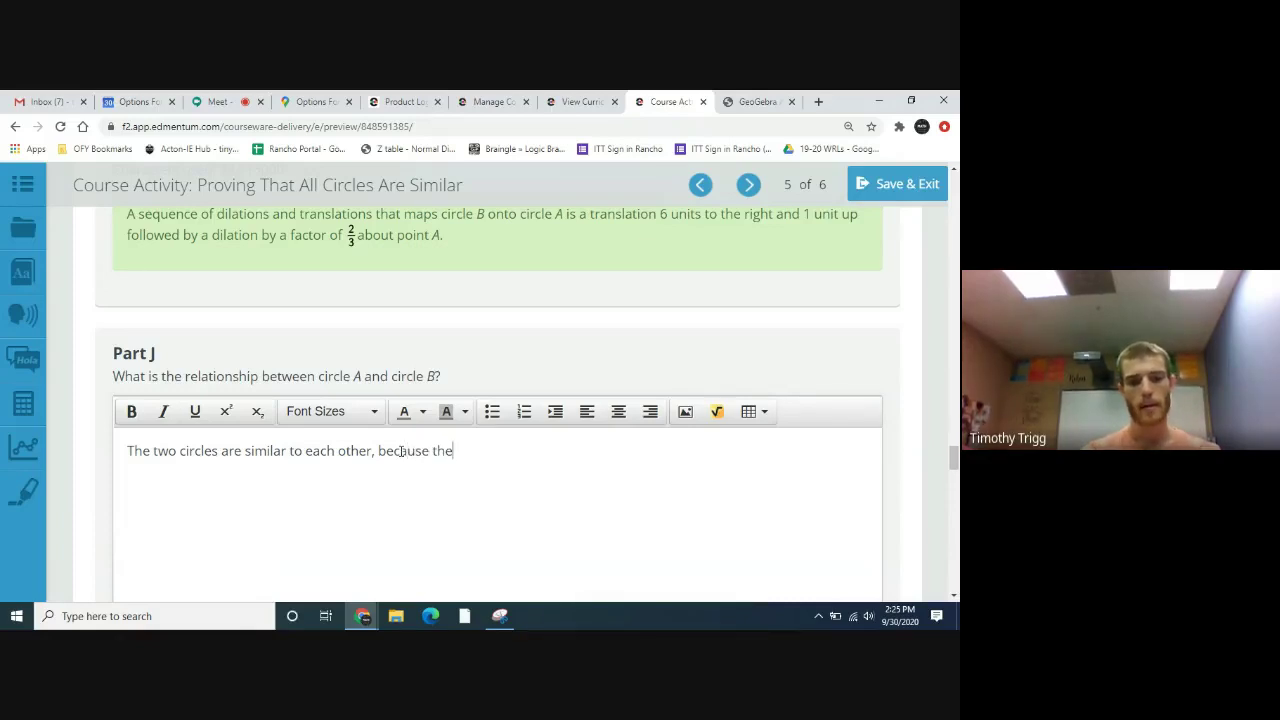
text(re exist)
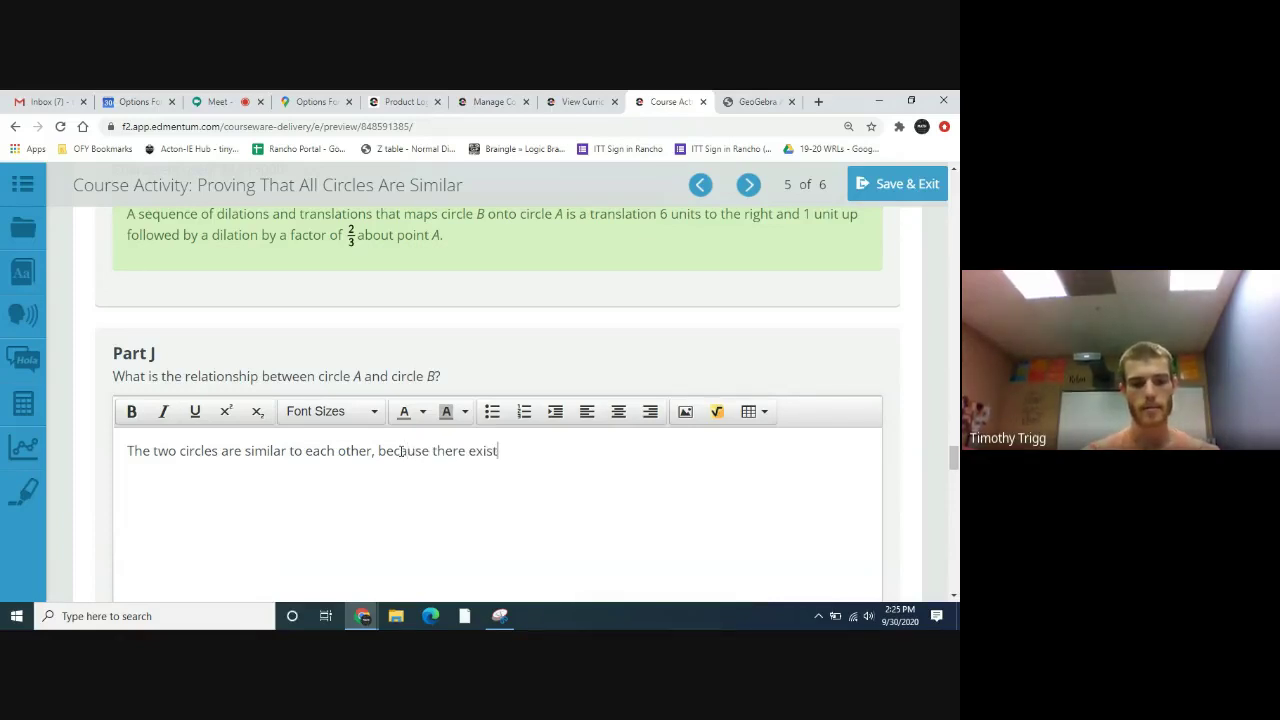
text(s a)
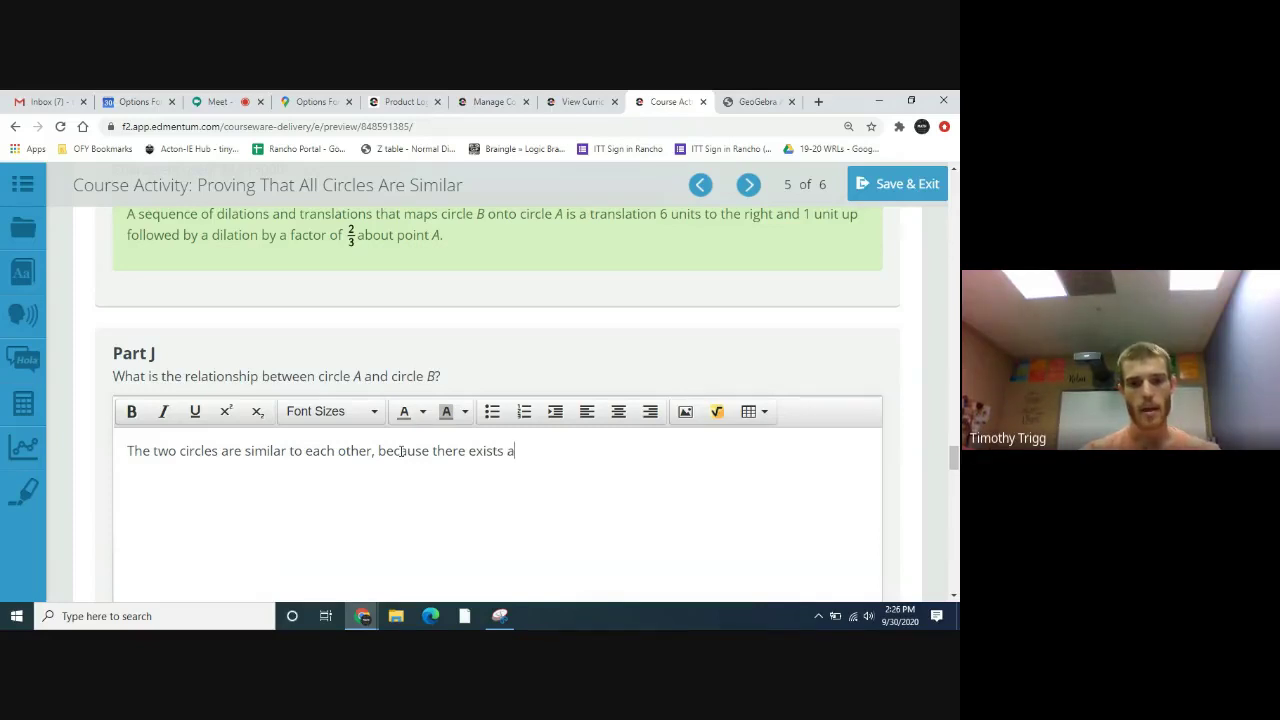
text( trans)
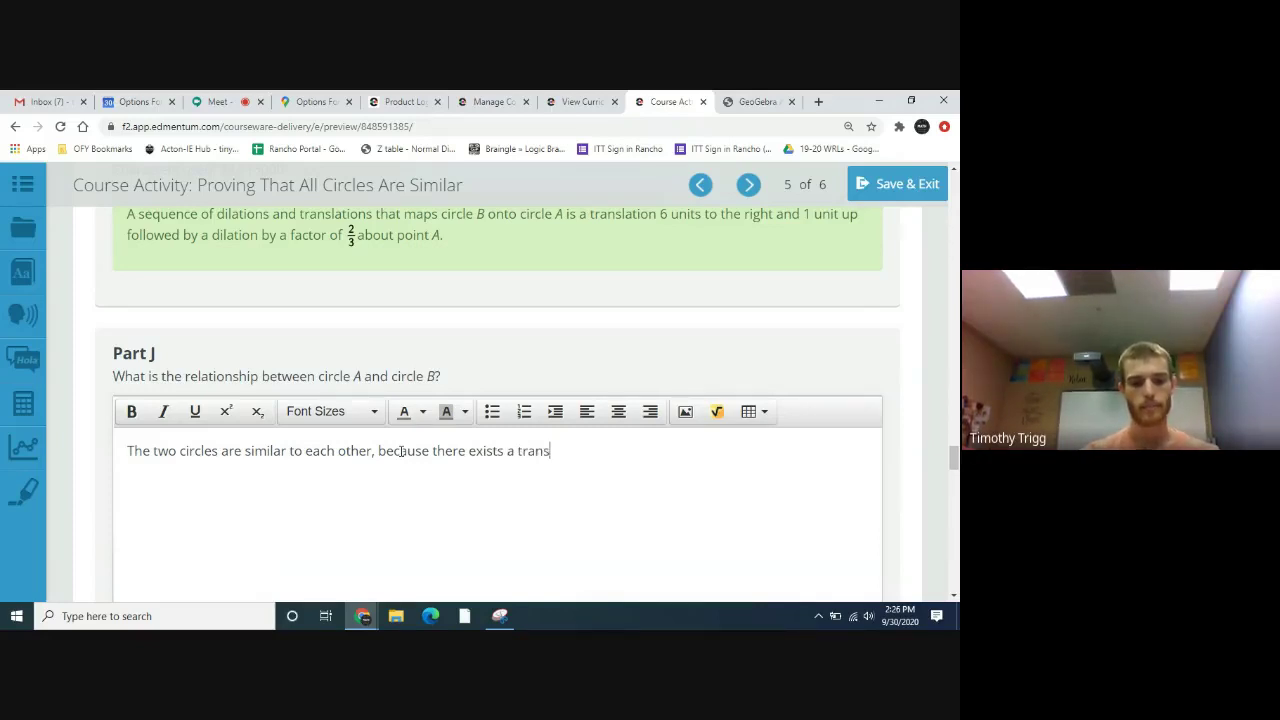
text(formation that)
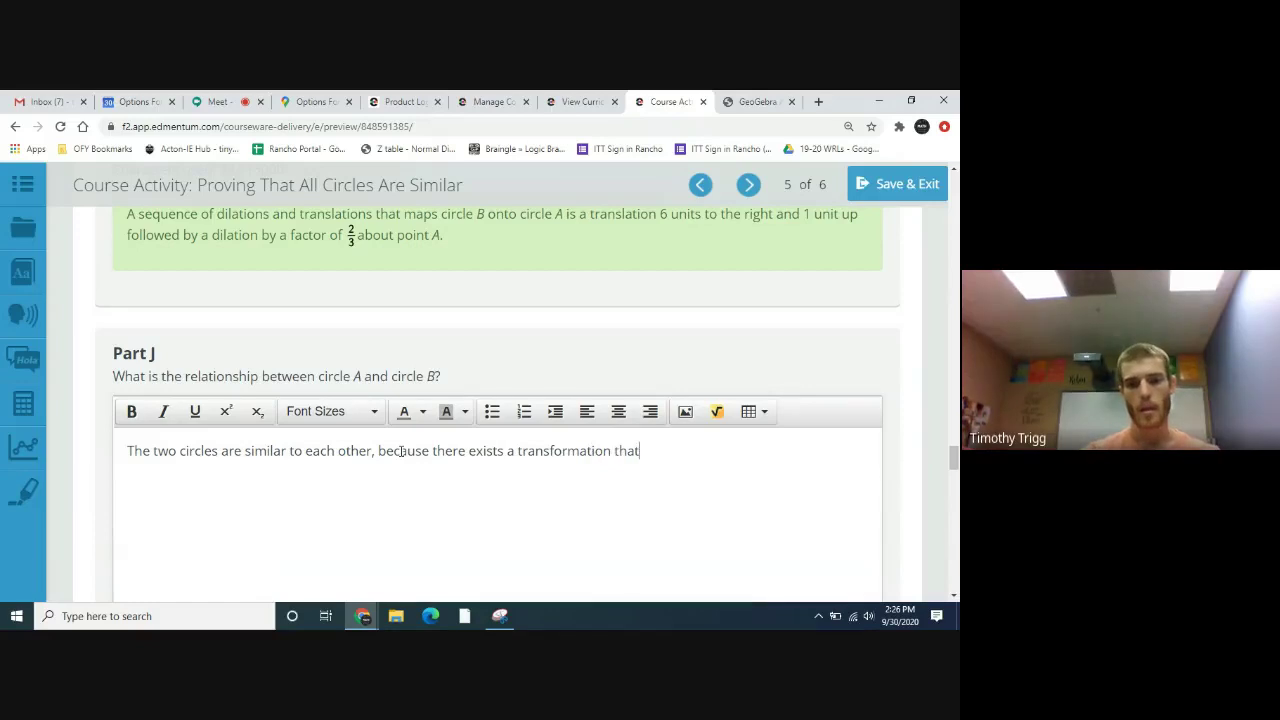
text( mapes)
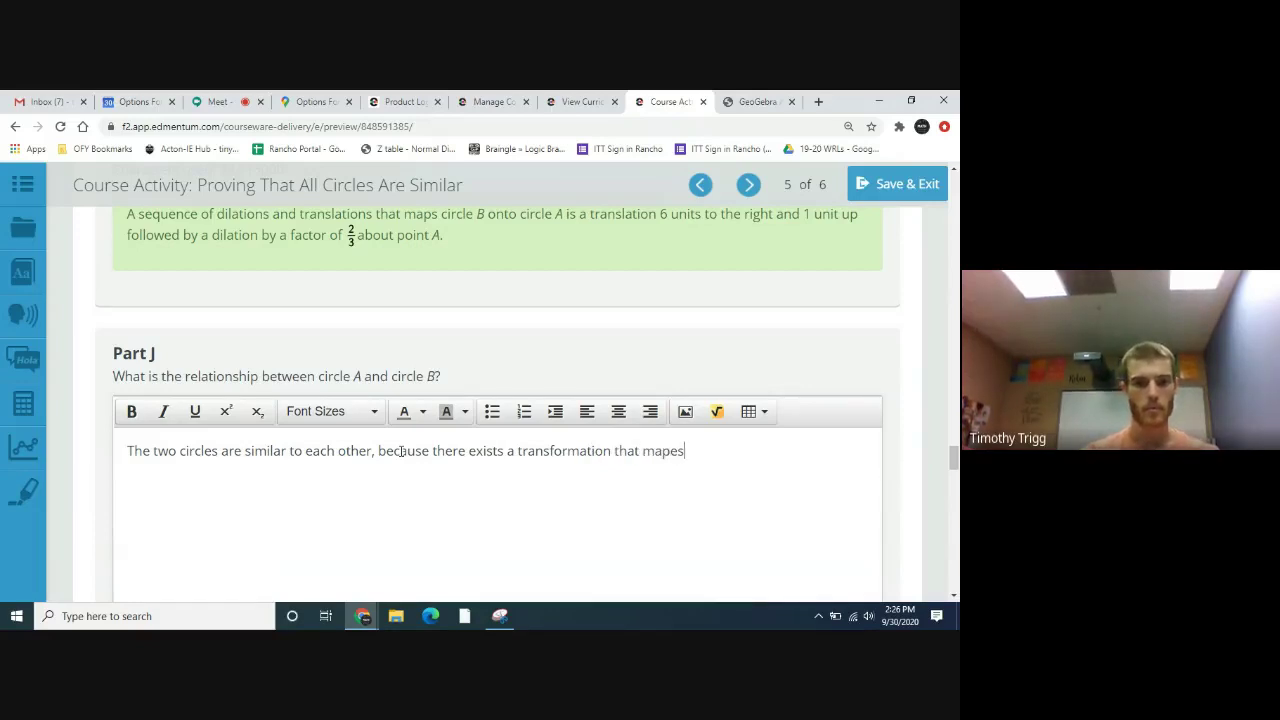
key(BackSpace)
key(BackSpace)
text(s one circle)
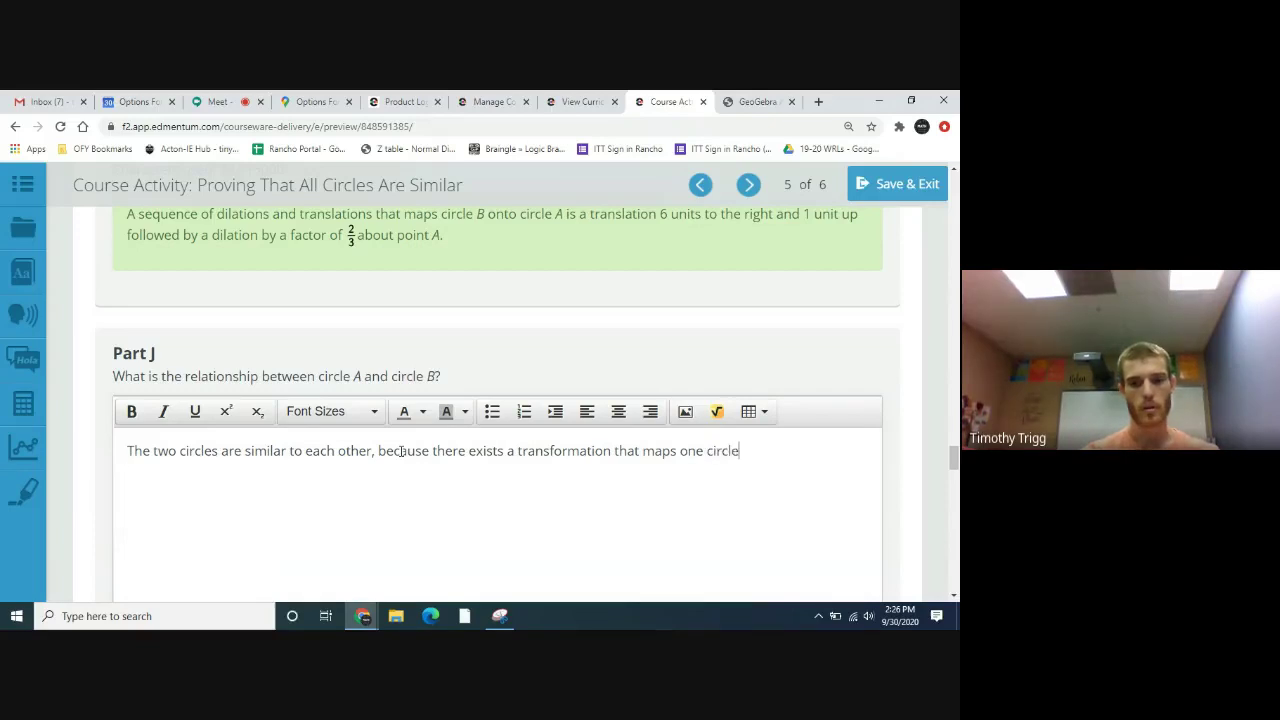
text( onto t)
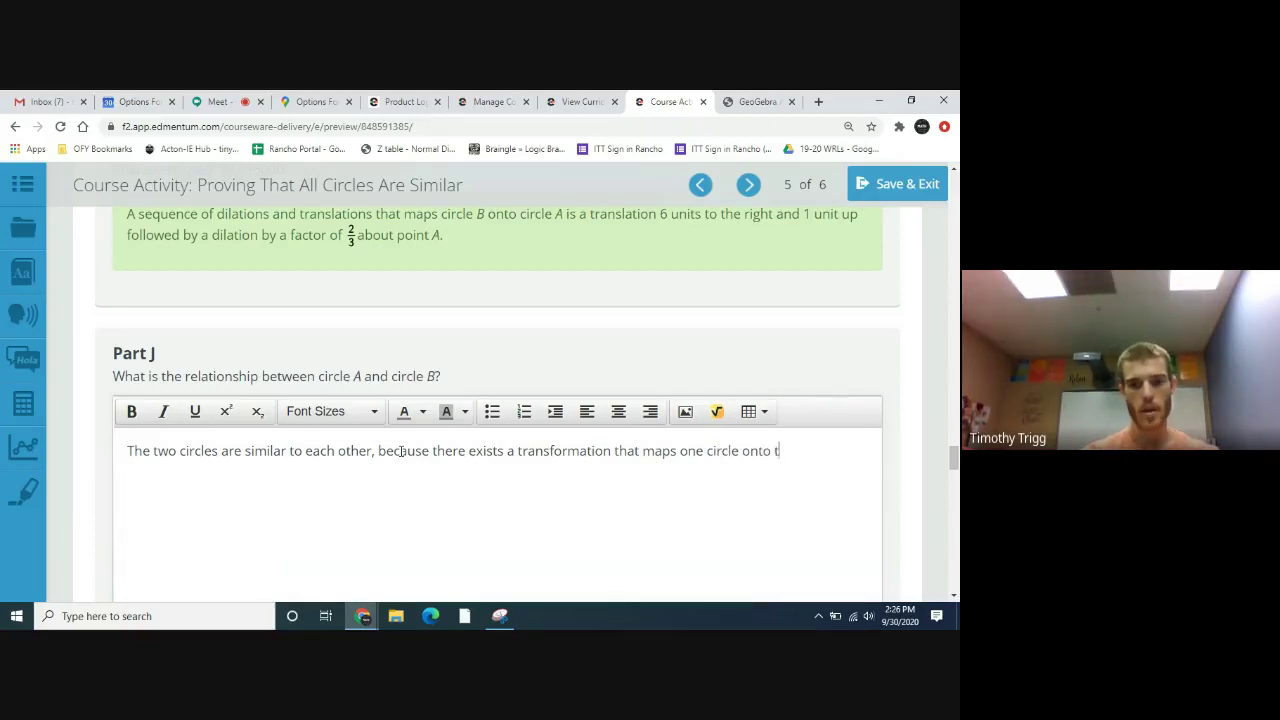
text(he other.)
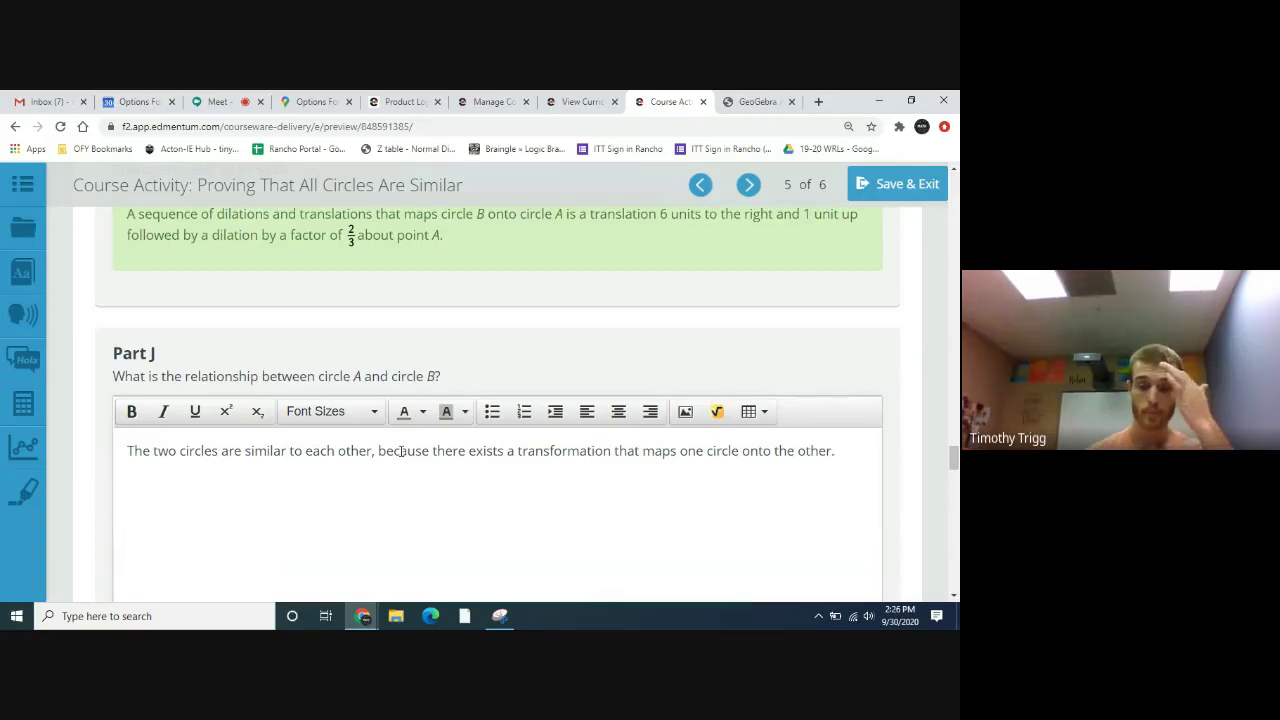
Step: Write in Part K: 'We can conclude that any two circles will be similar to each other. In other words,'
scroll(423, 491, down, 5)
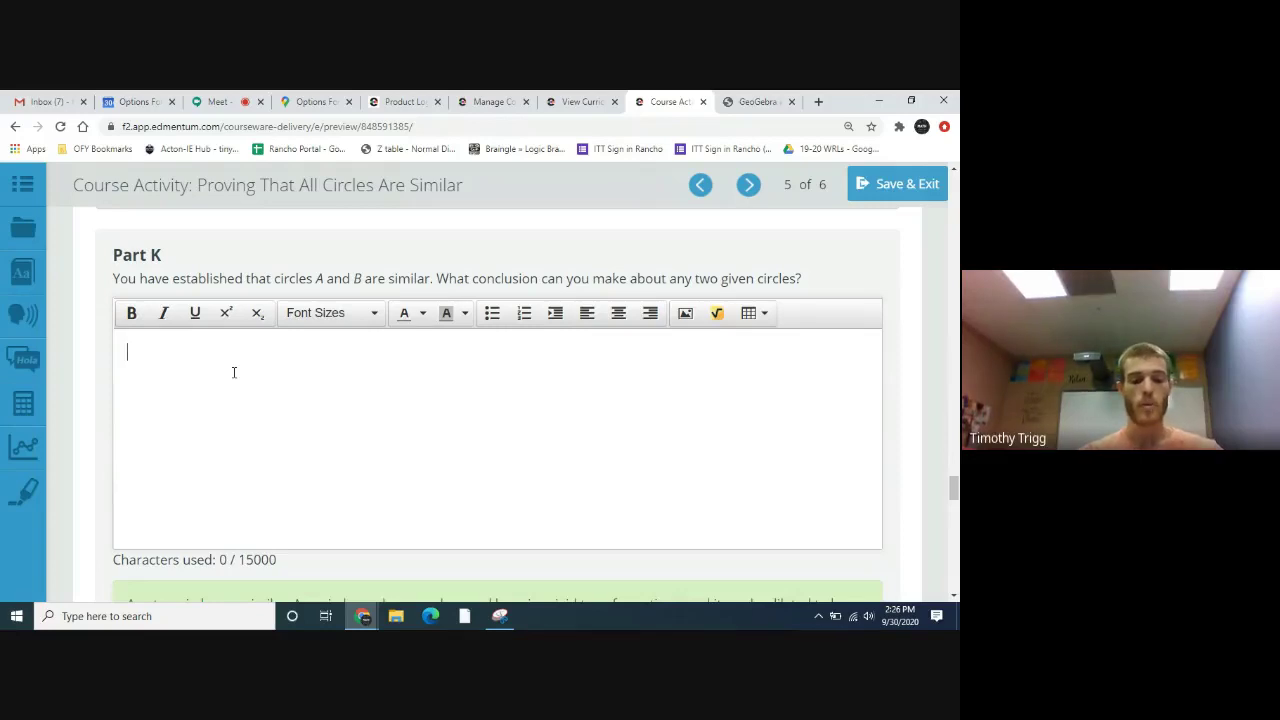
text(We can )
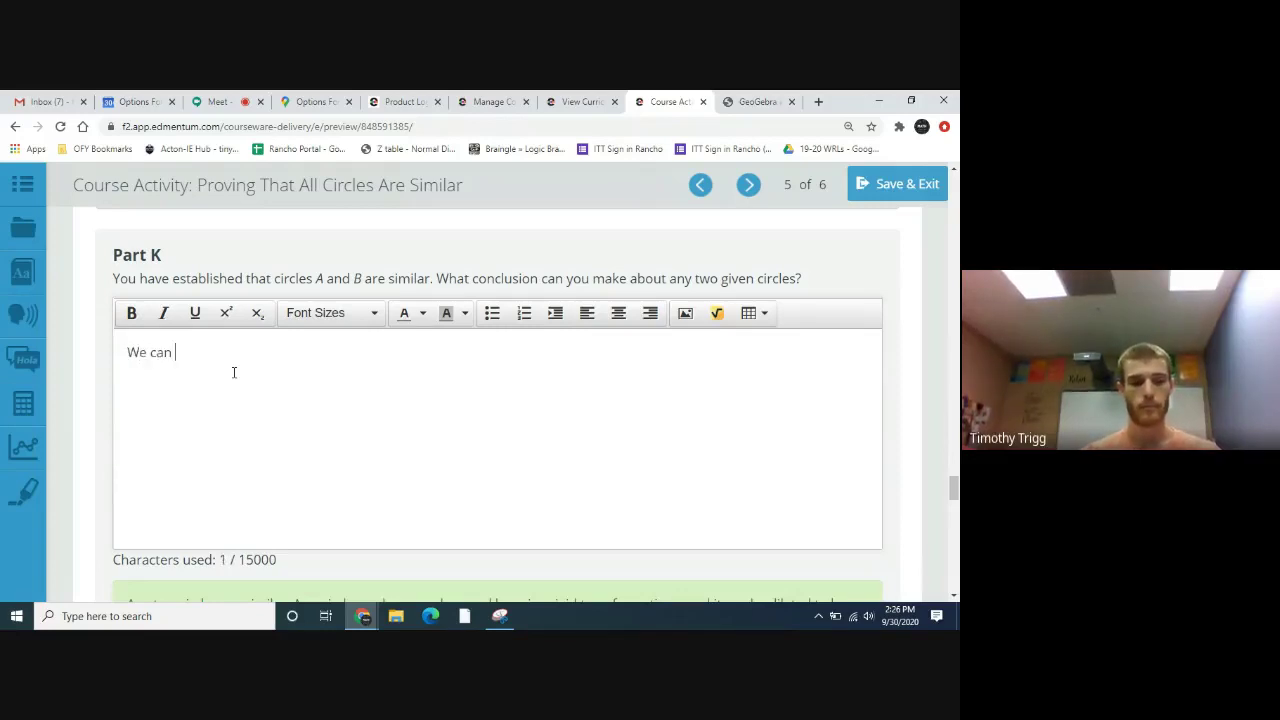
text(conclu)
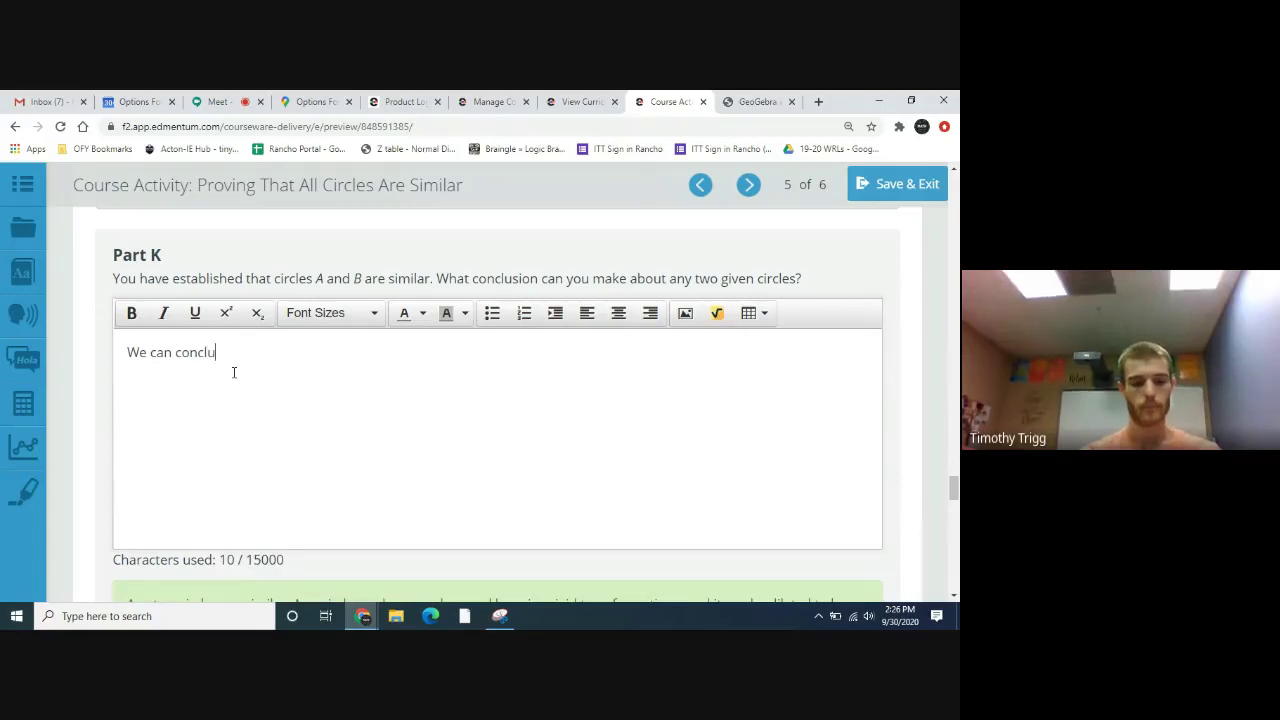
text(de that any )
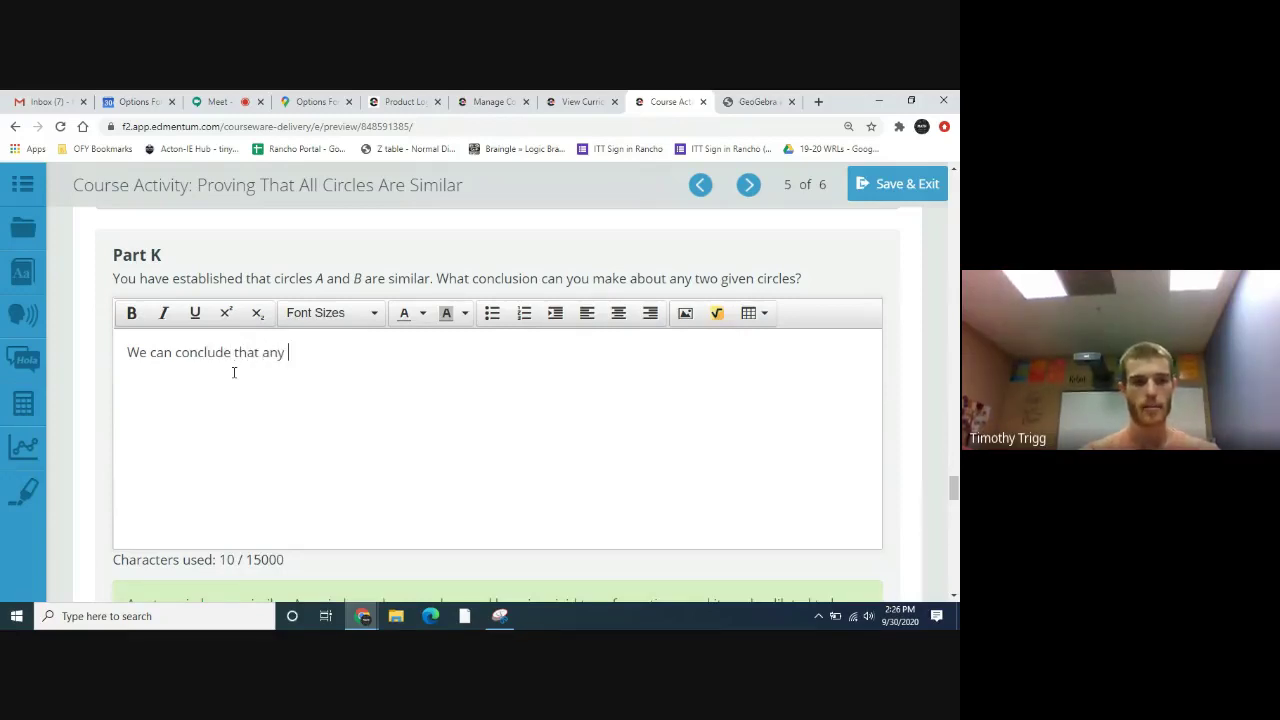
text(two circles )
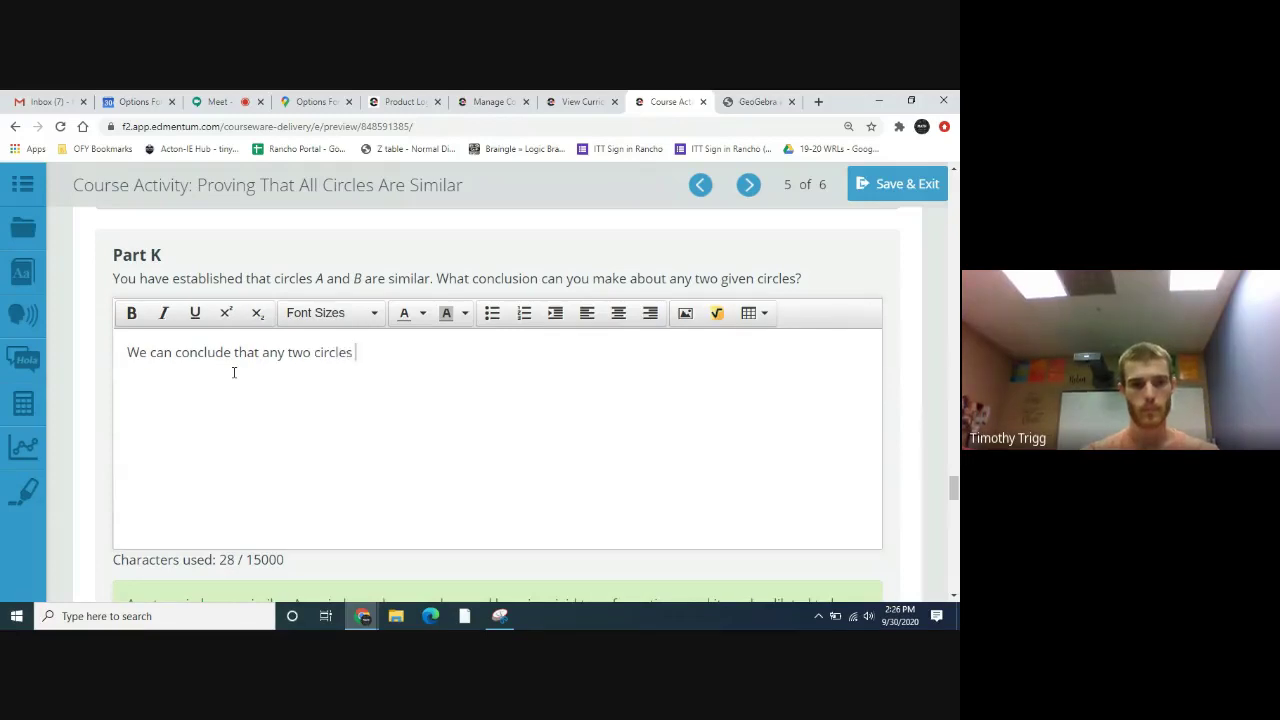
text(will be )
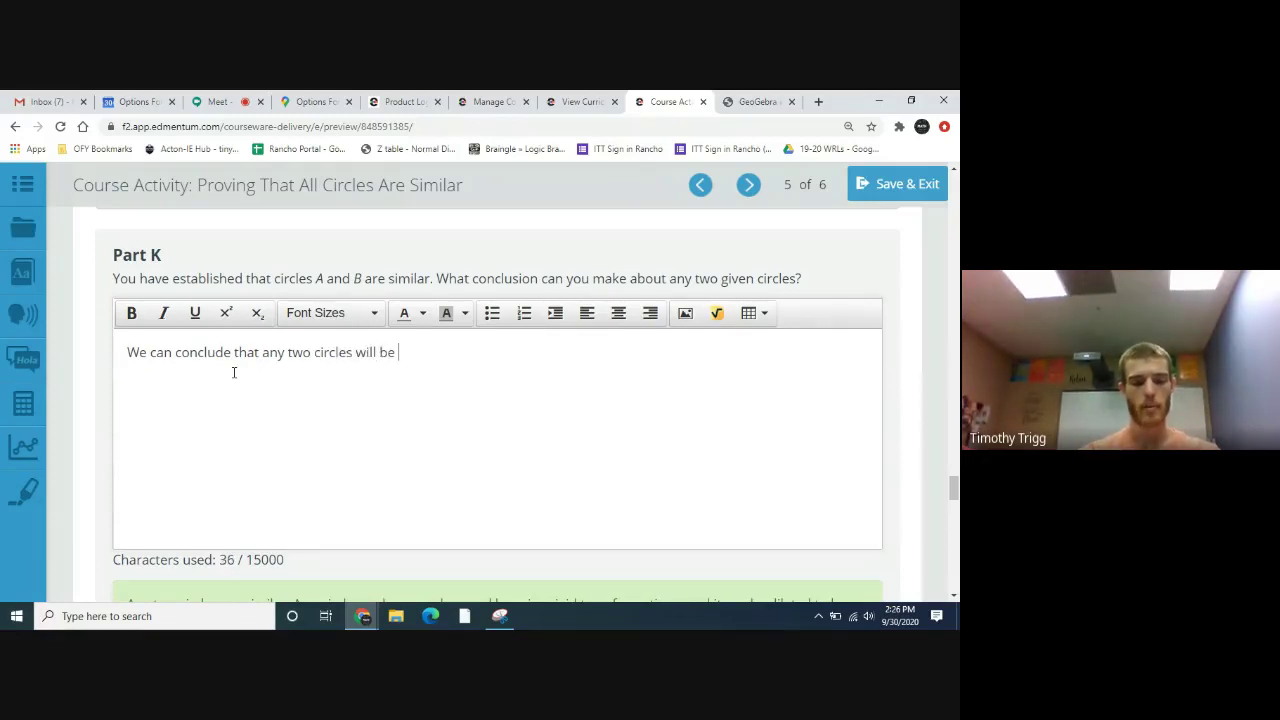
text(similar)
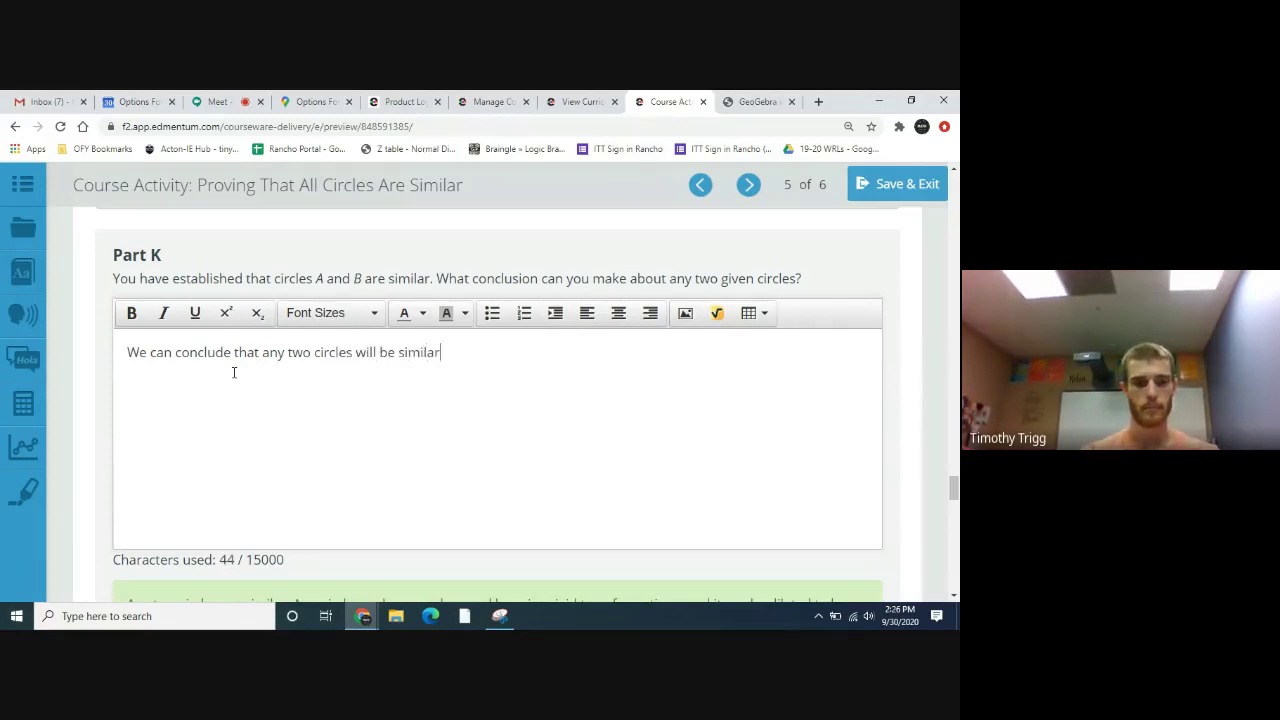
text( to each oth)
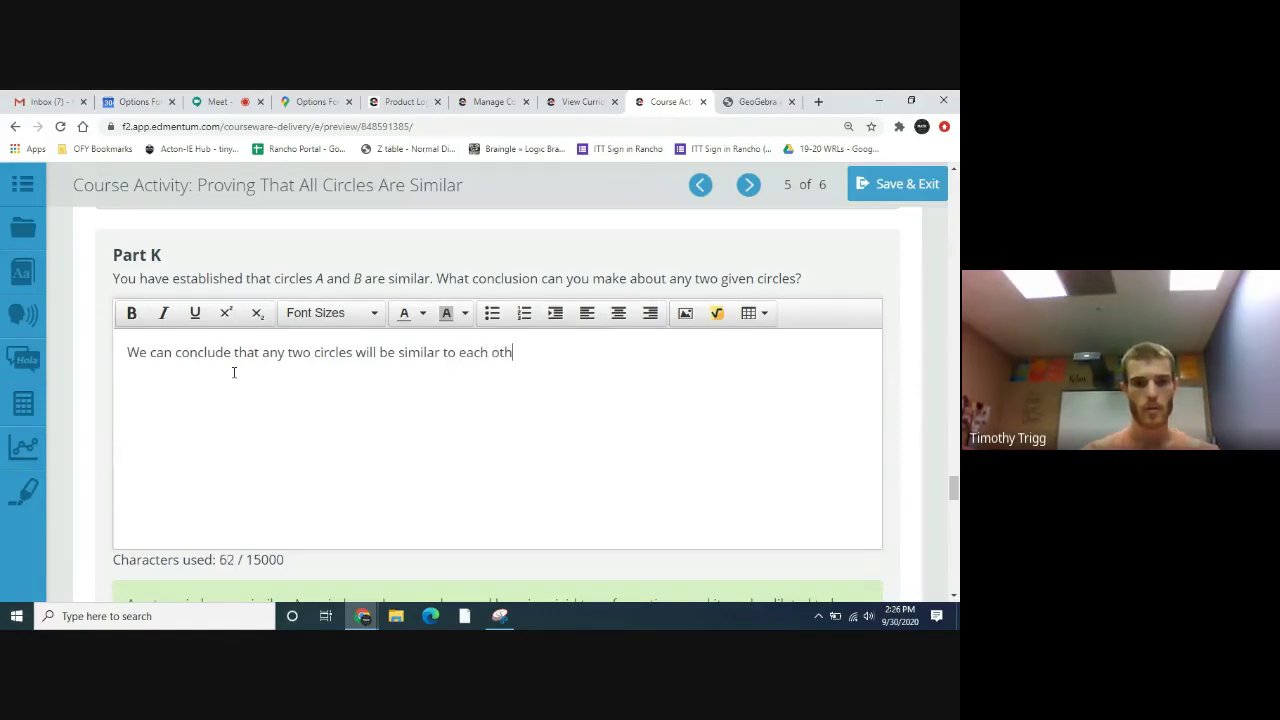
text(er. )
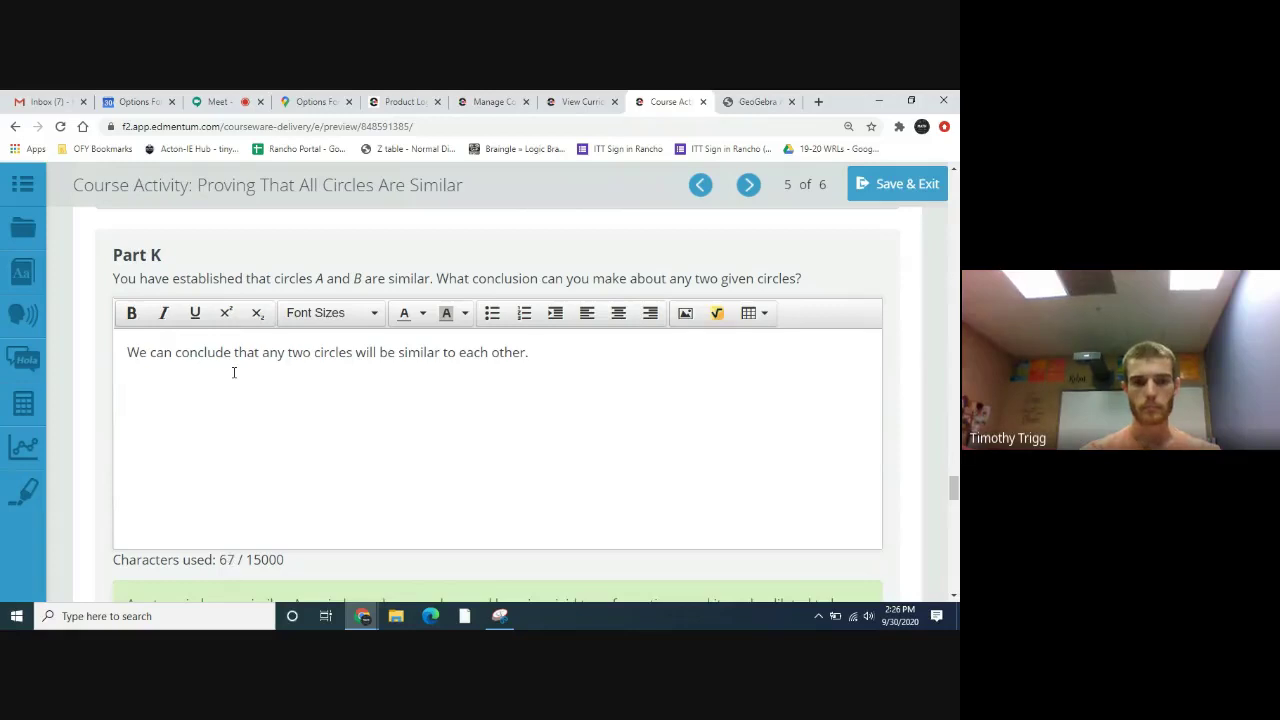
text( In other words)
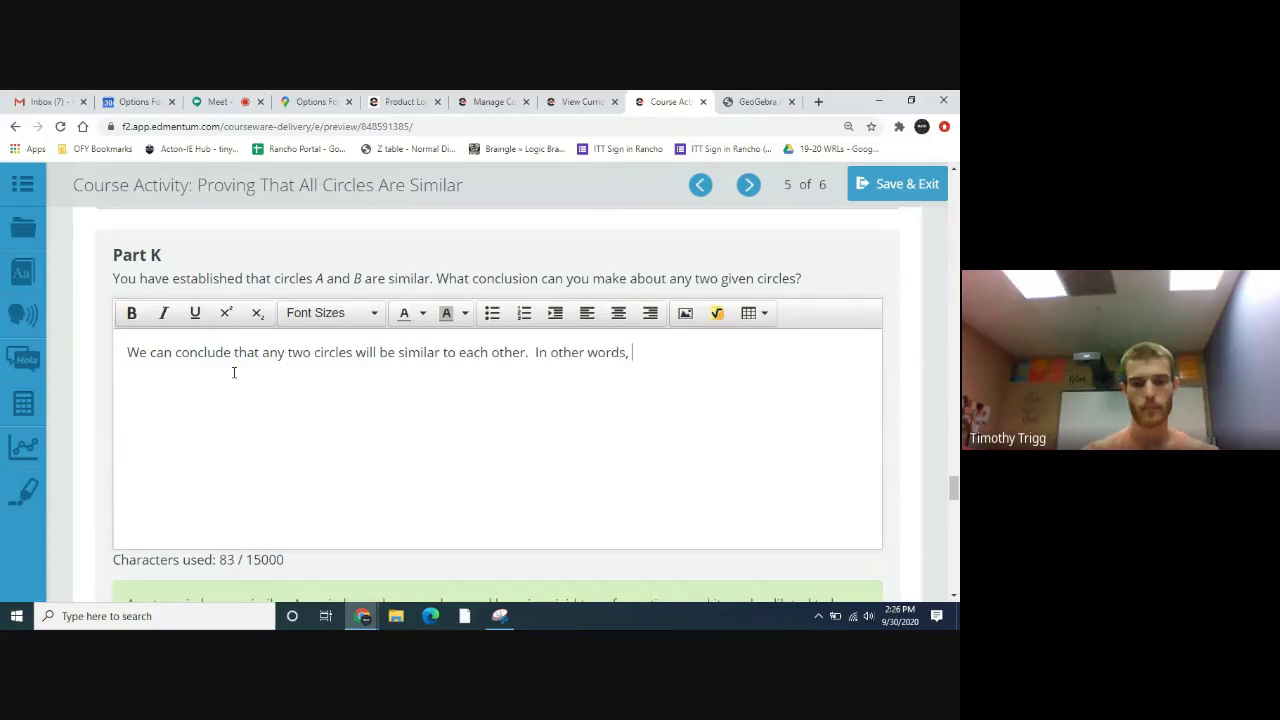
text(, all cir)
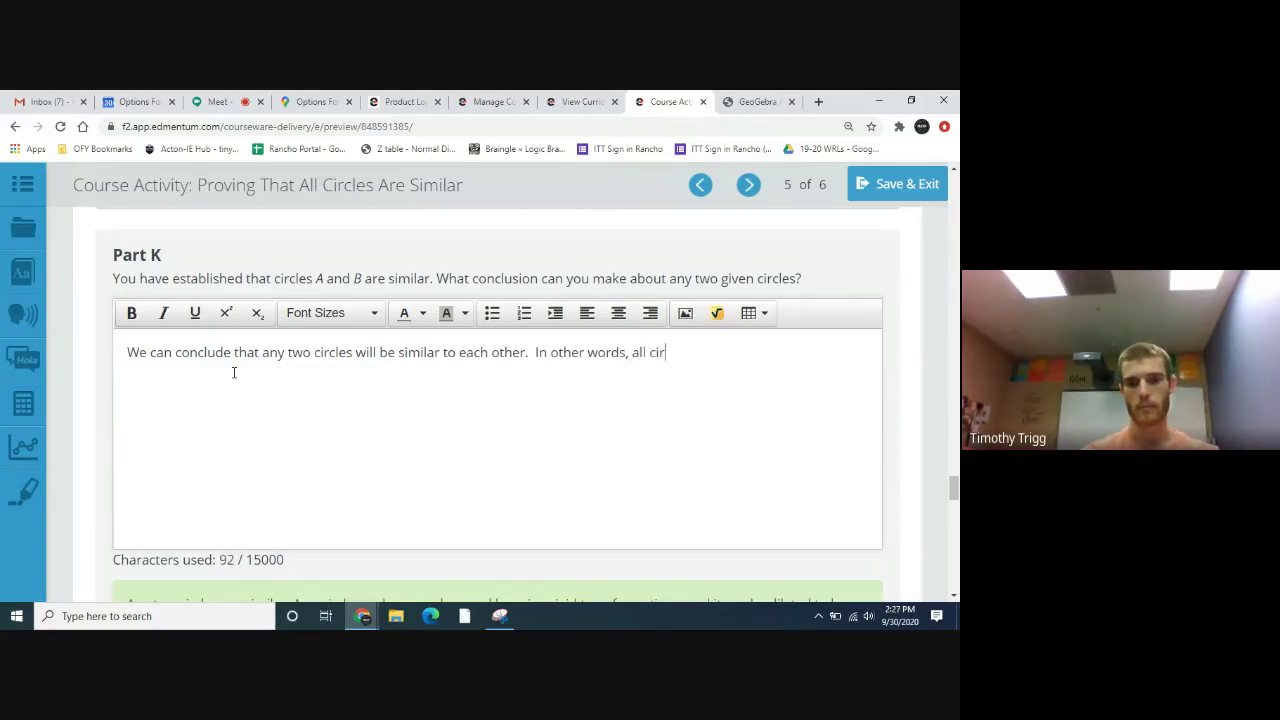
text(cles are )
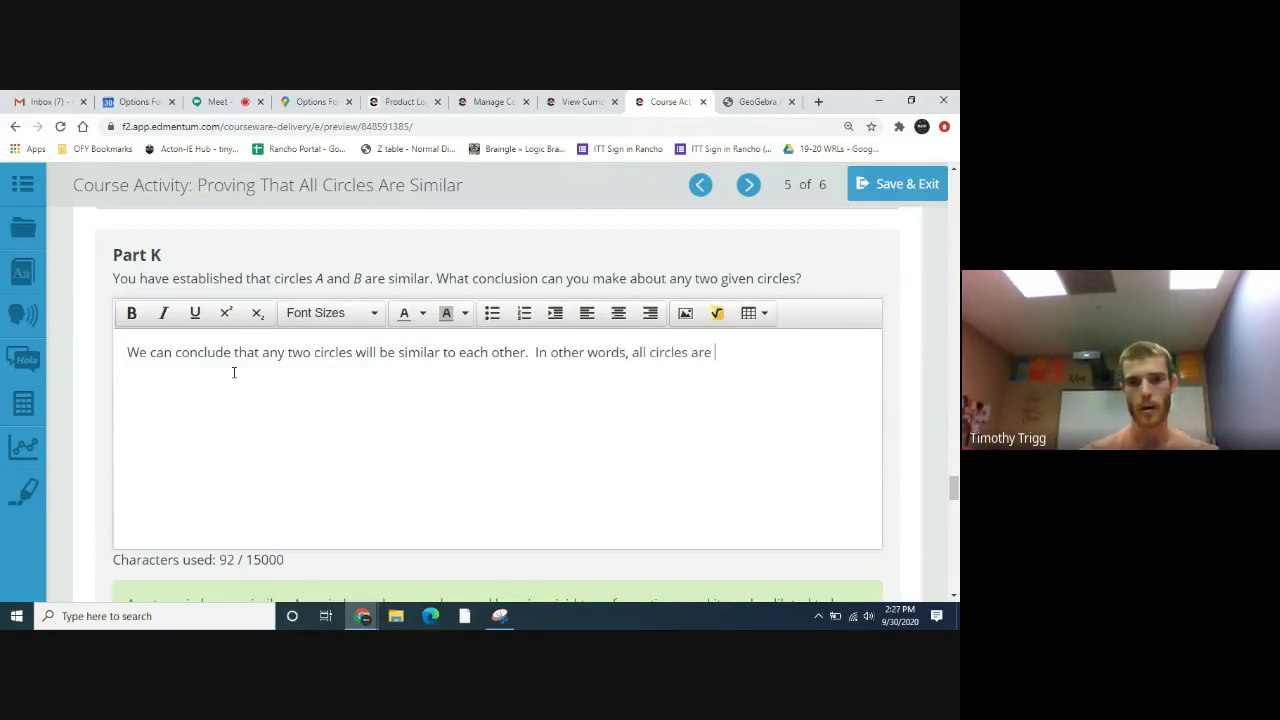
text(similar to )
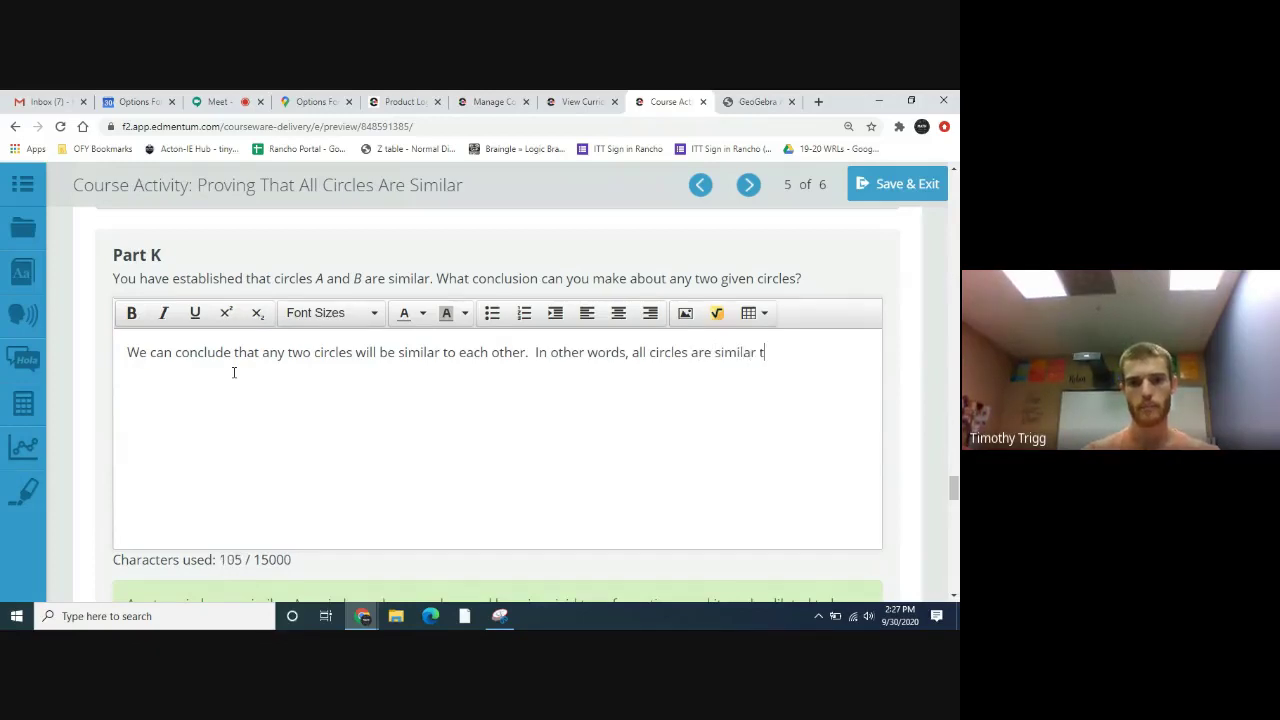
text(each other)
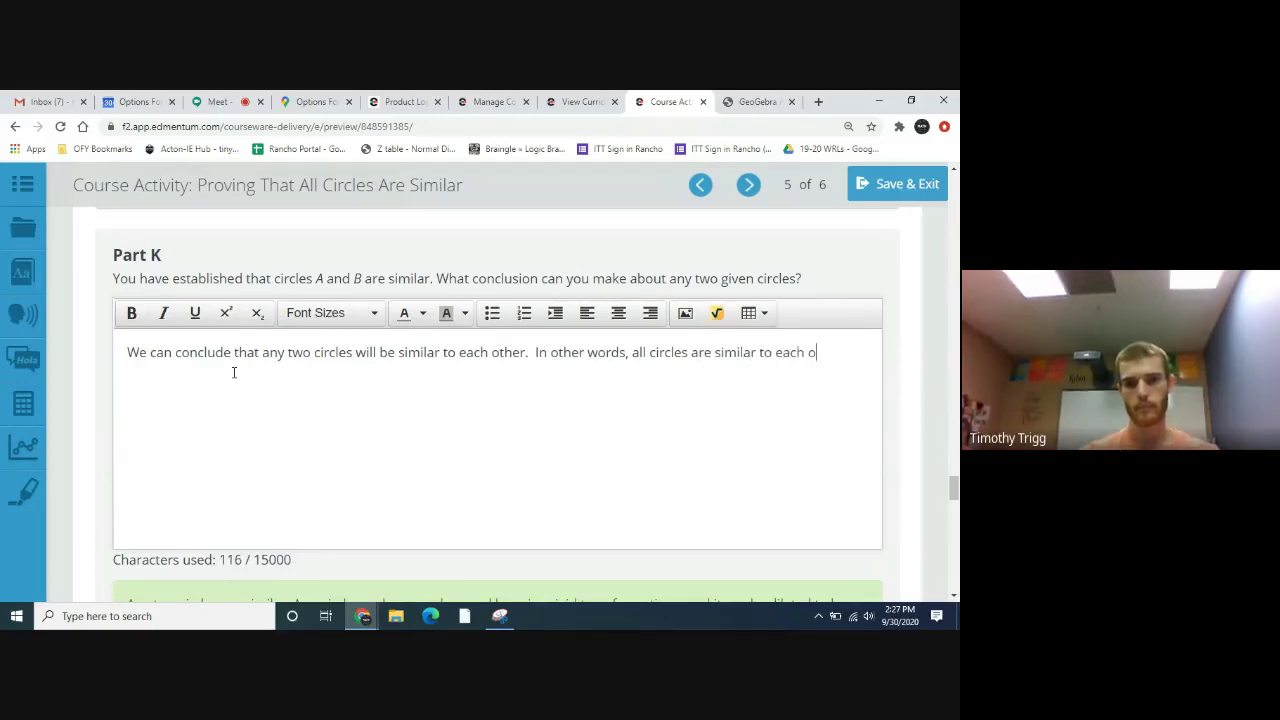
text(.)
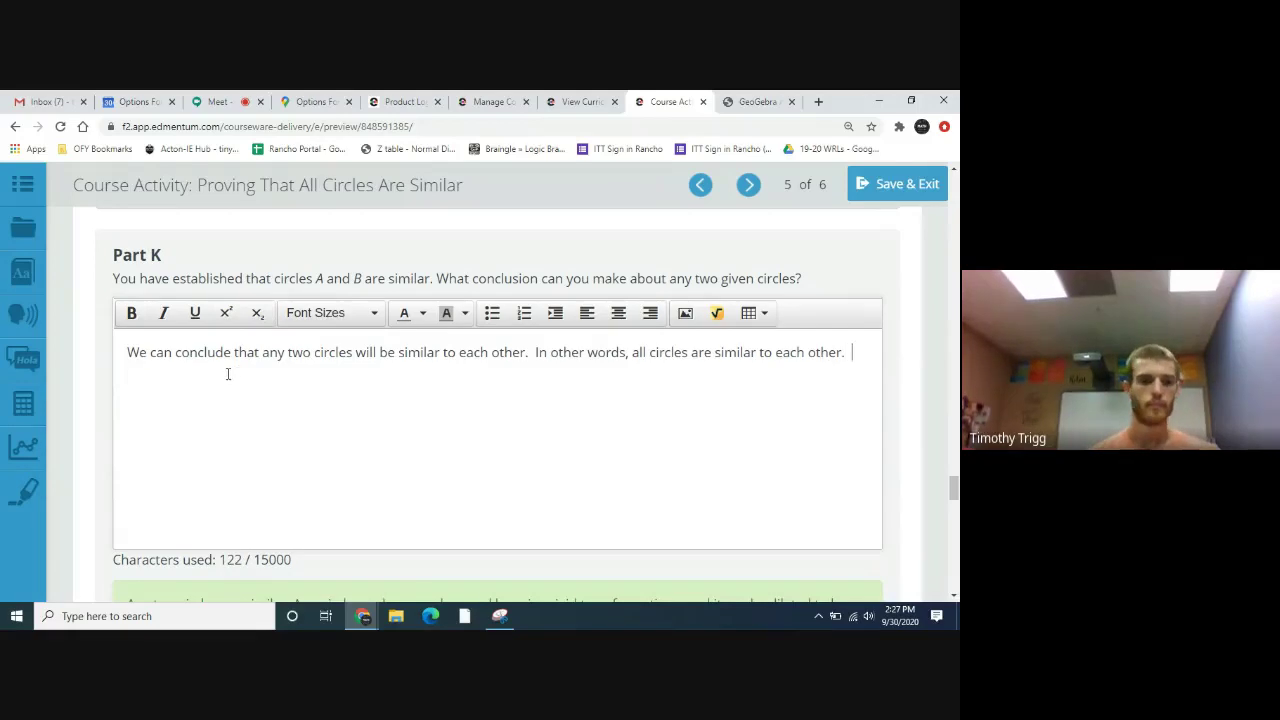
Step: Scroll past Part K to Part L's empty screenshot answer box
scroll(364, 547, down, 1)
scroll(398, 482, down, 5)
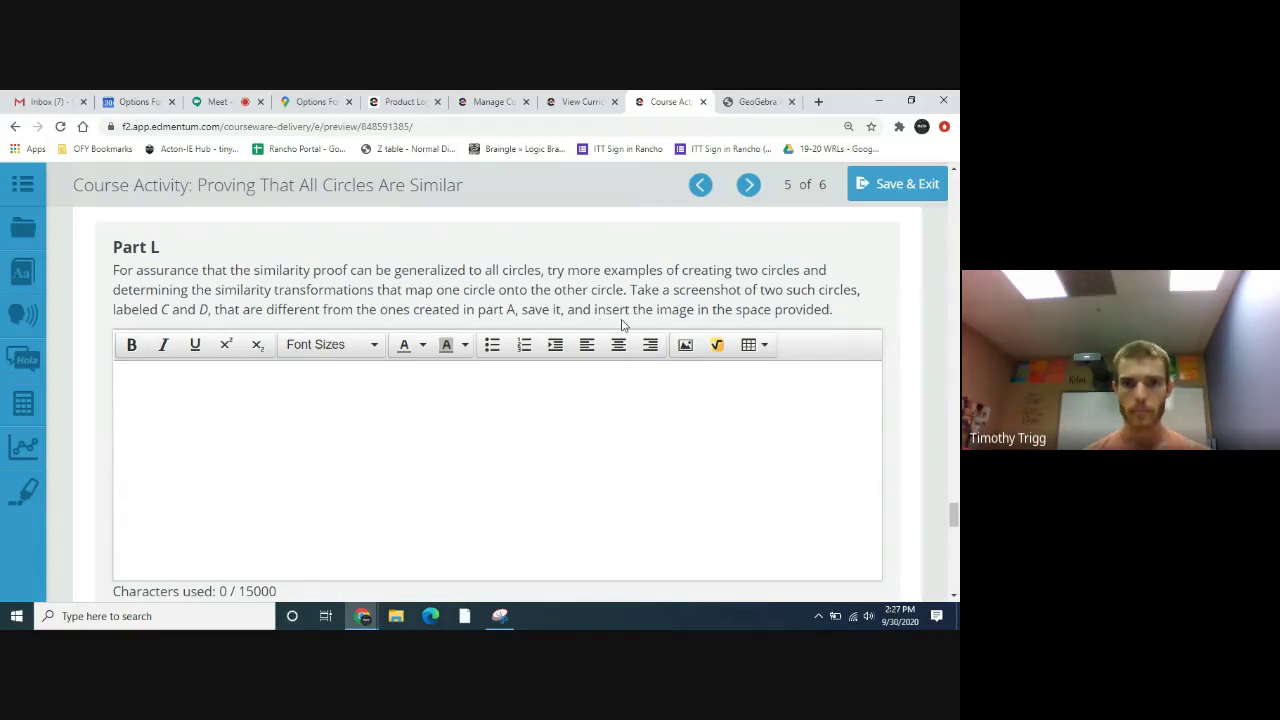
scroll(610, 313, down, 10)
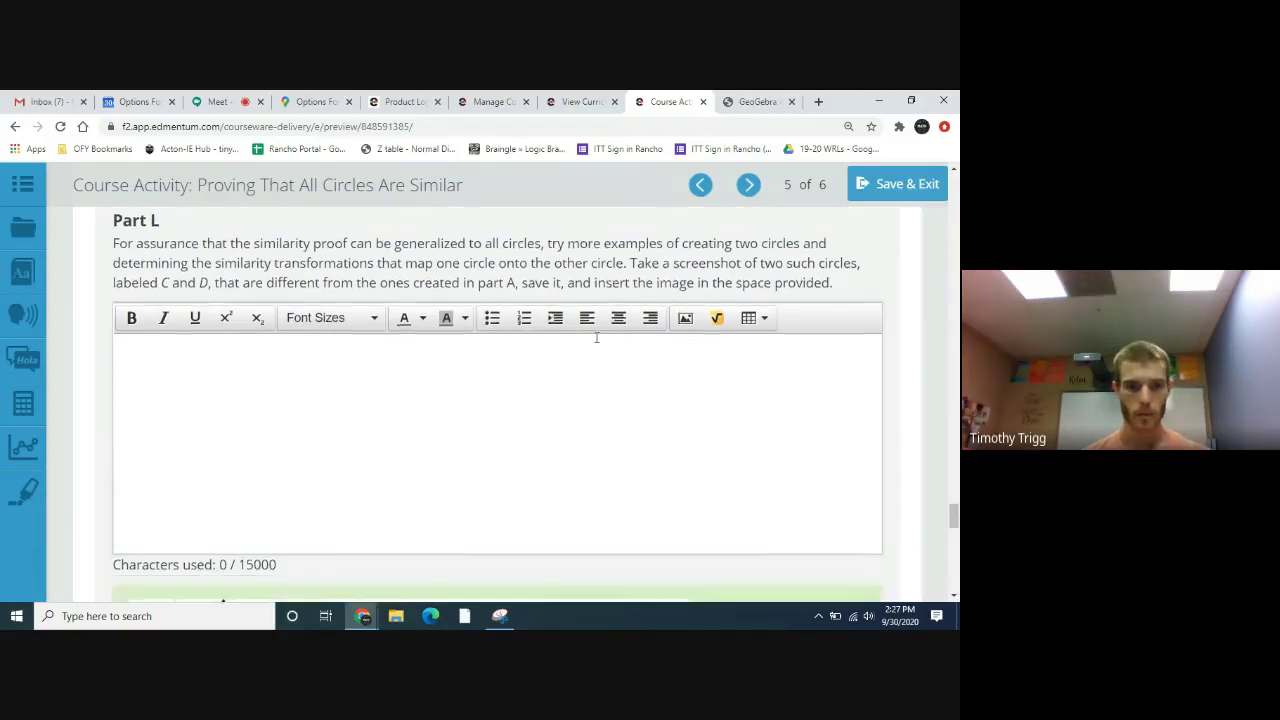
scroll(594, 367, up, 8)
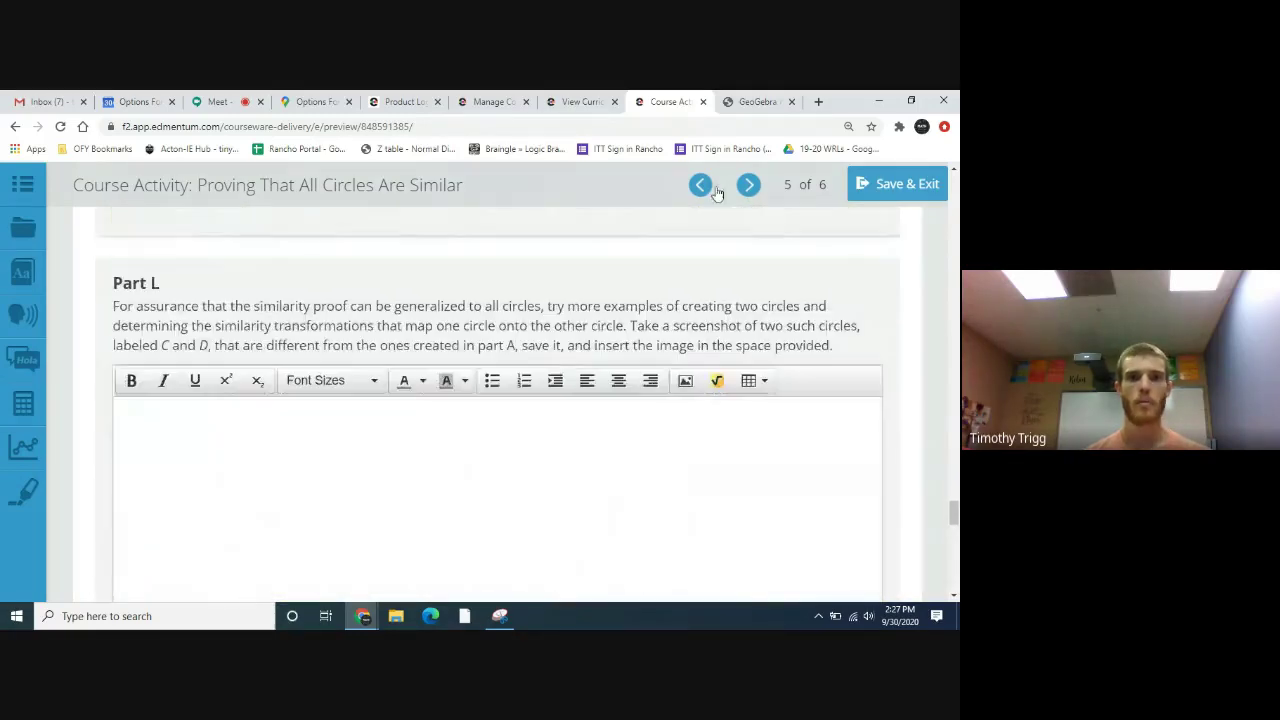
Step: Drag point A to (9, 4), centre C to (0, -1) and point D to (0, 5) in GeoGebra
click(765, 104)
drag(498, 413, 601, 359)
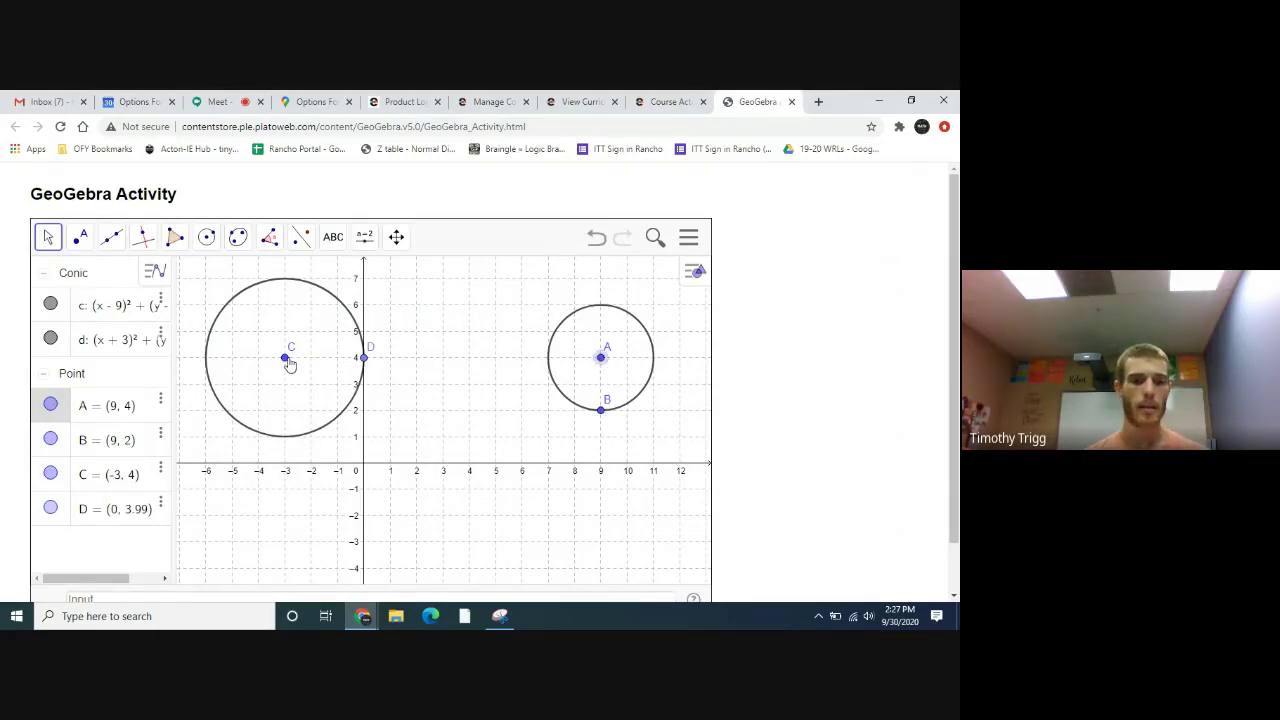
drag(288, 364, 392, 495)
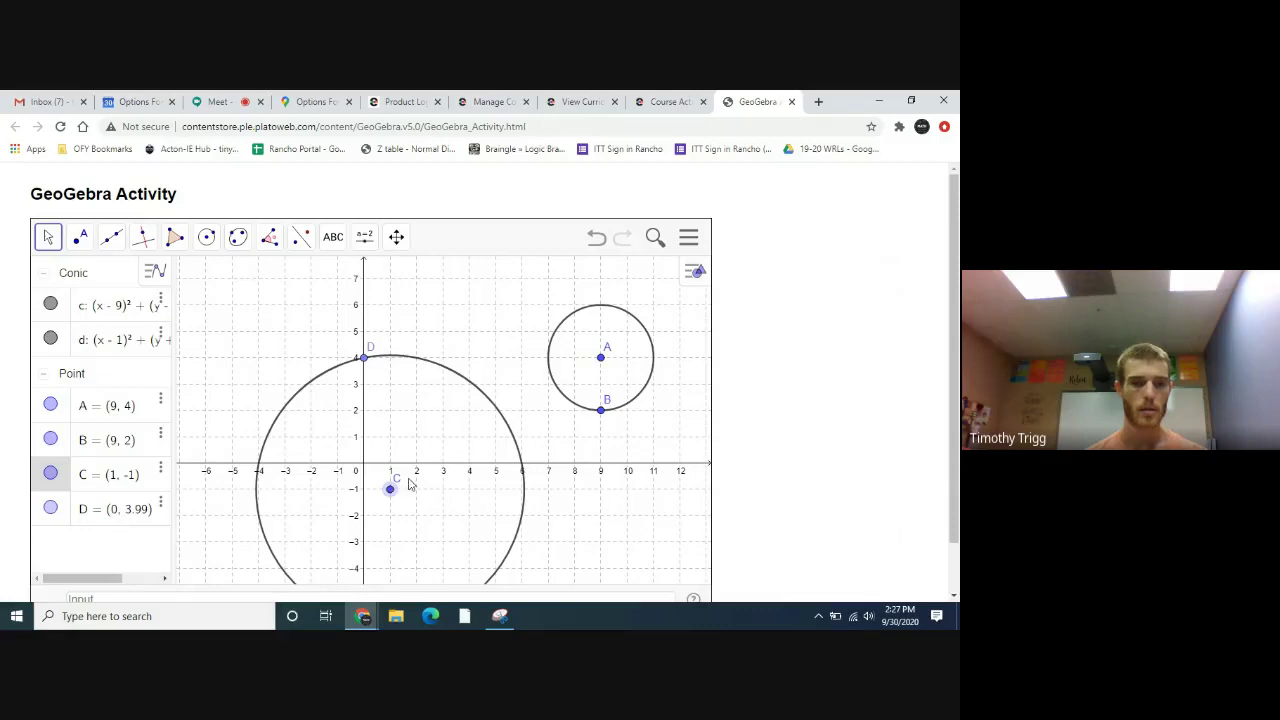
drag(368, 362, 366, 392)
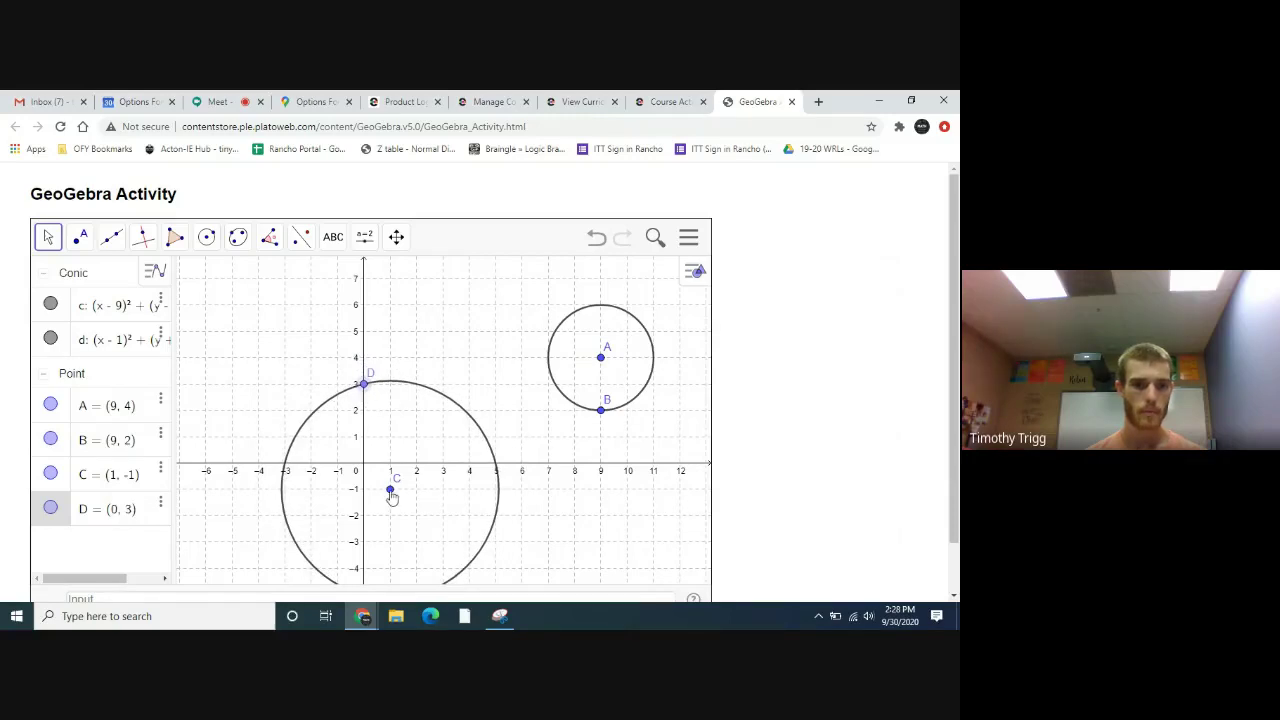
drag(390, 490, 363, 489)
drag(364, 390, 366, 364)
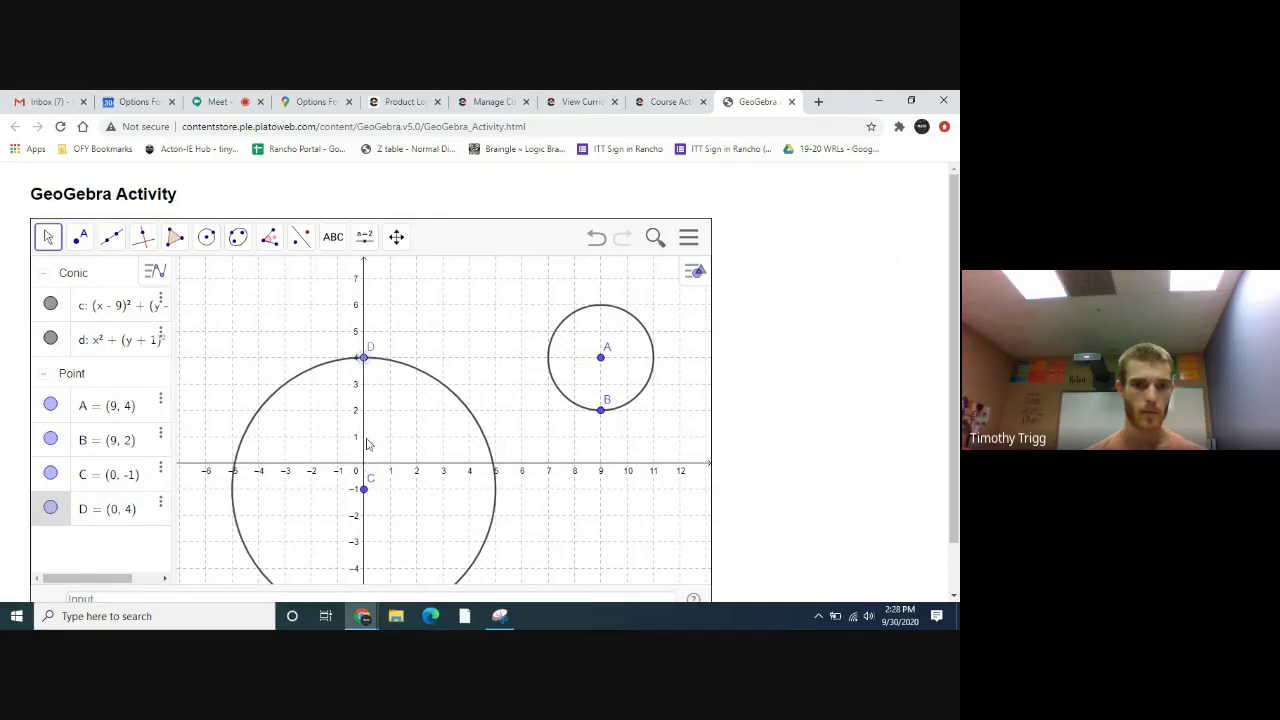
drag(367, 343, 366, 331)
drag(649, 549, 620, 514)
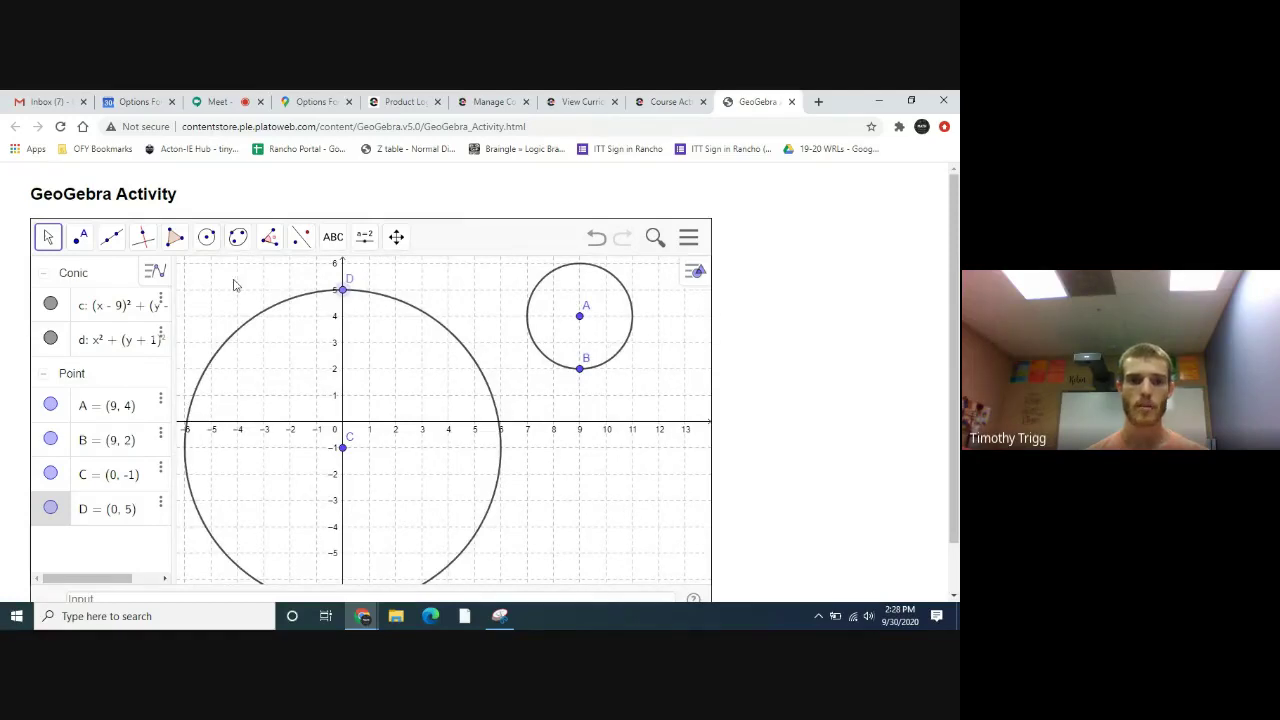
click(499, 615)
Step: Snip the GeoGebra graph showing both circles, then return to Part M of the course activity
click(140, 141)
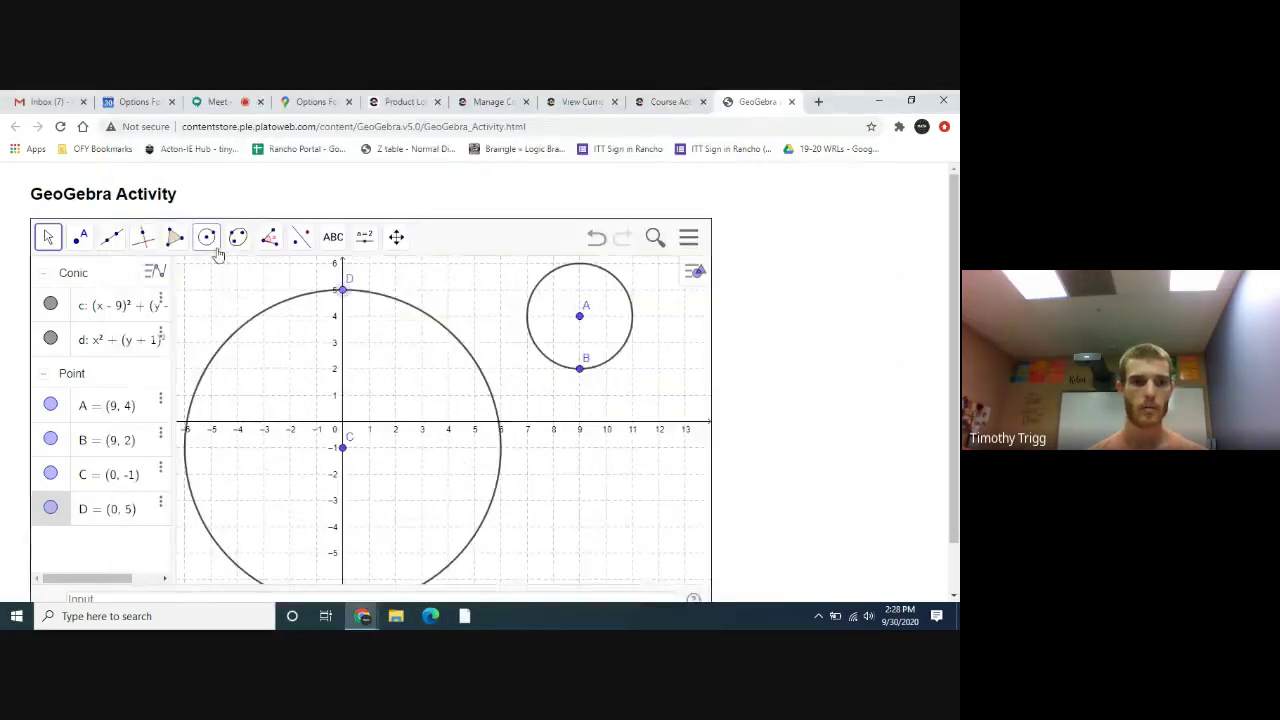
drag(563, 512, 660, 586)
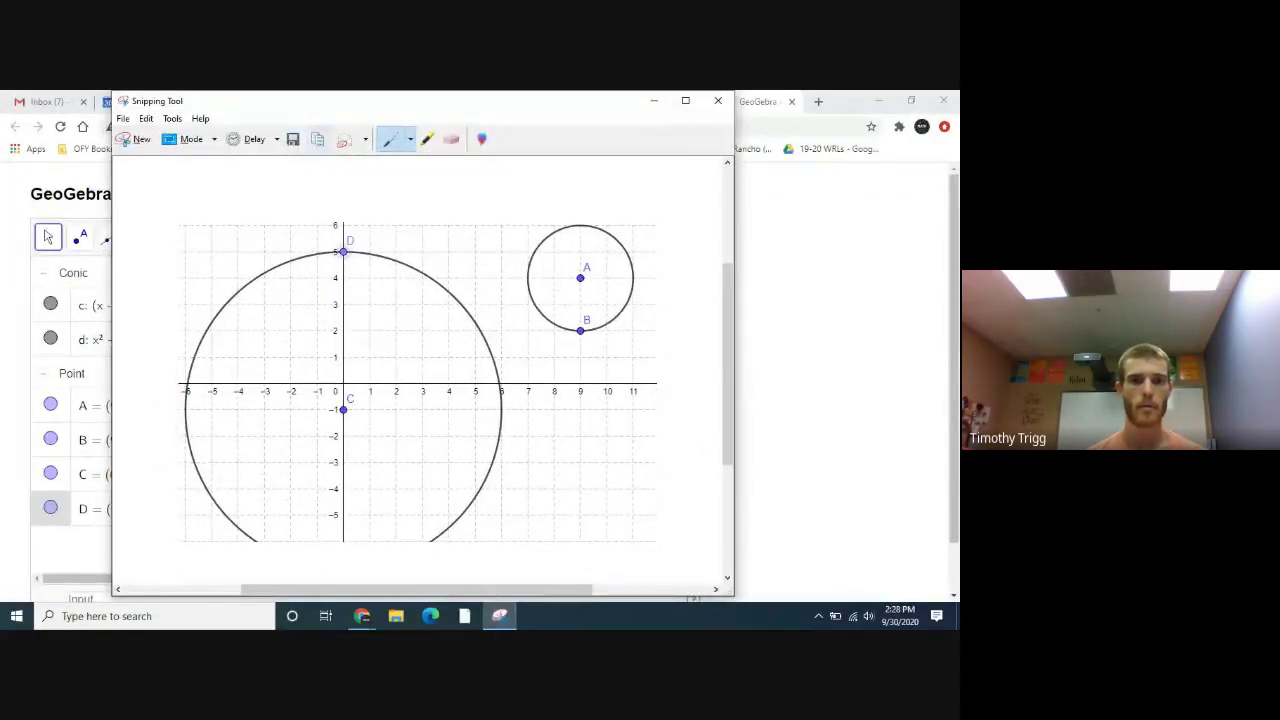
click(655, 102)
click(668, 101)
scroll(507, 428, down, 8)
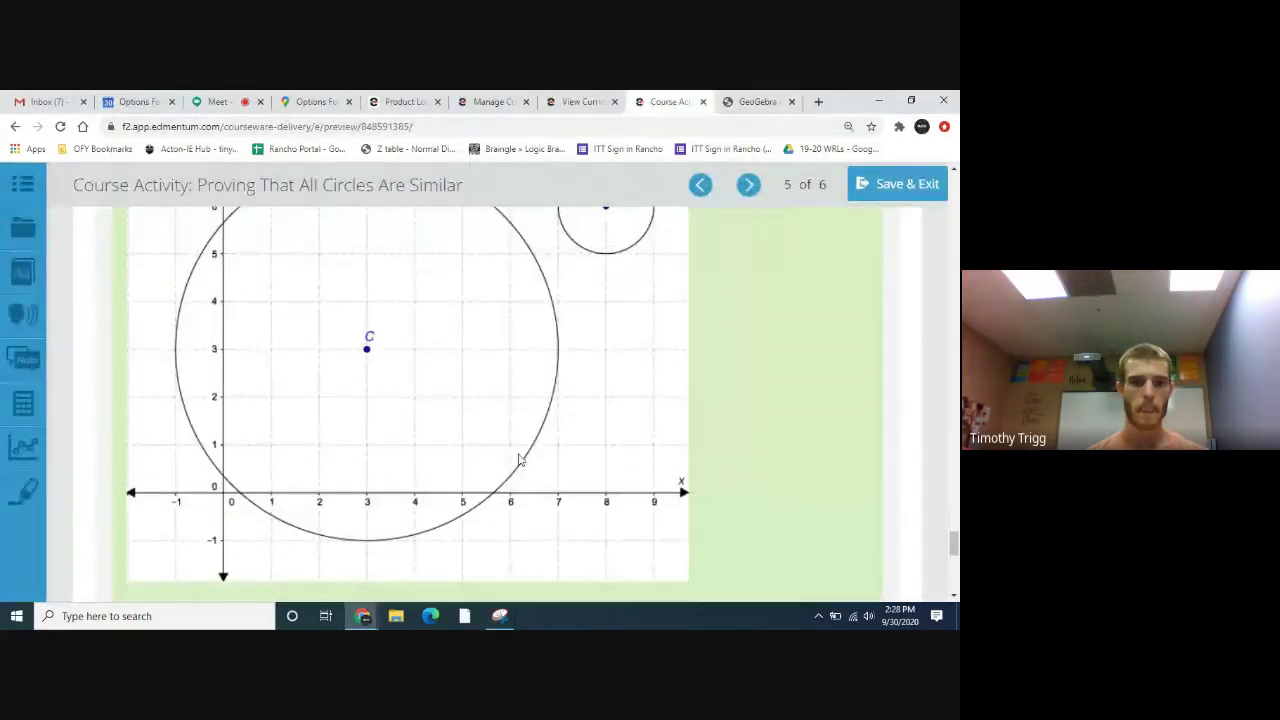
scroll(519, 455, up, 1)
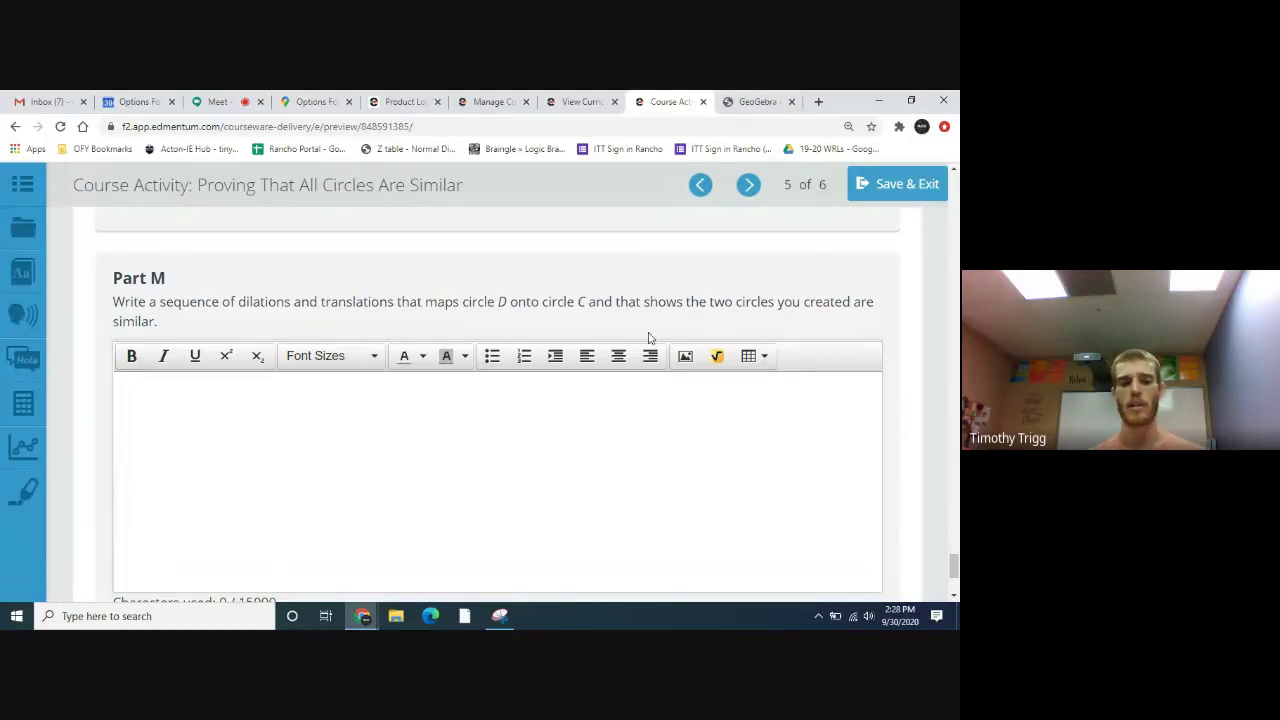
Step: Compare the circles' coordinates in GeoGebra with Part M, then advance to page 6 of 6
click(733, 100)
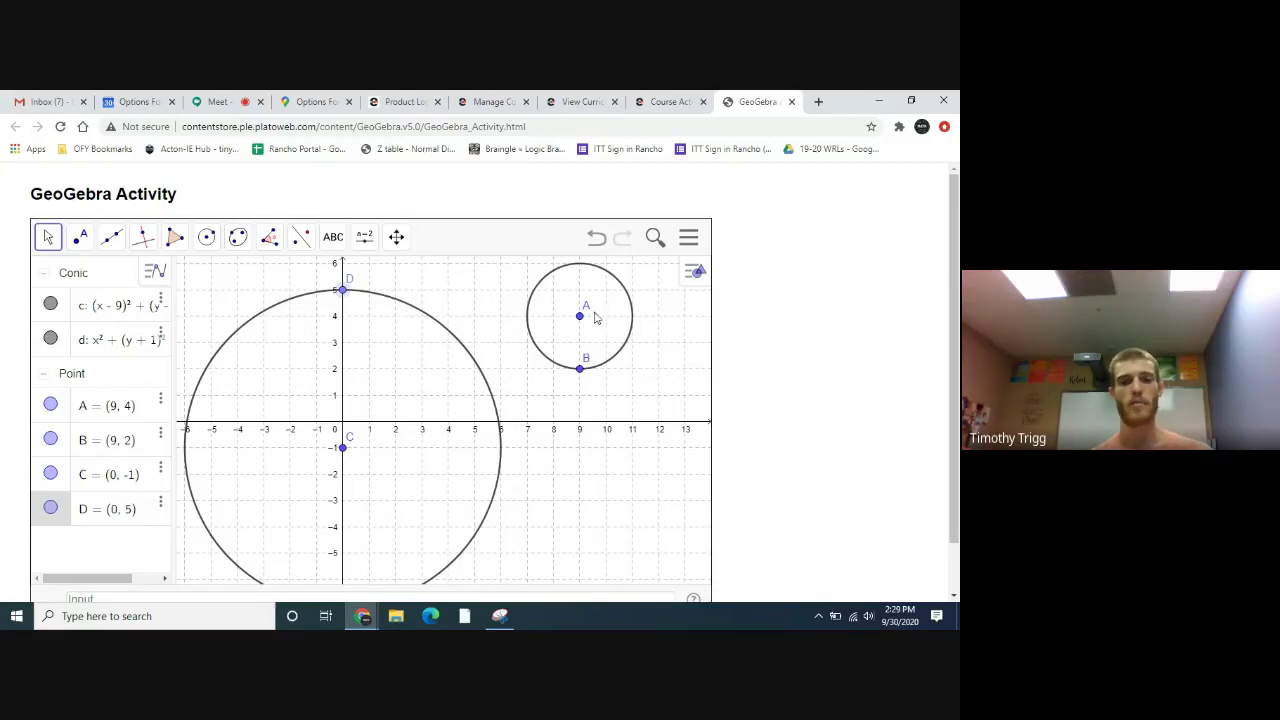
click(665, 101)
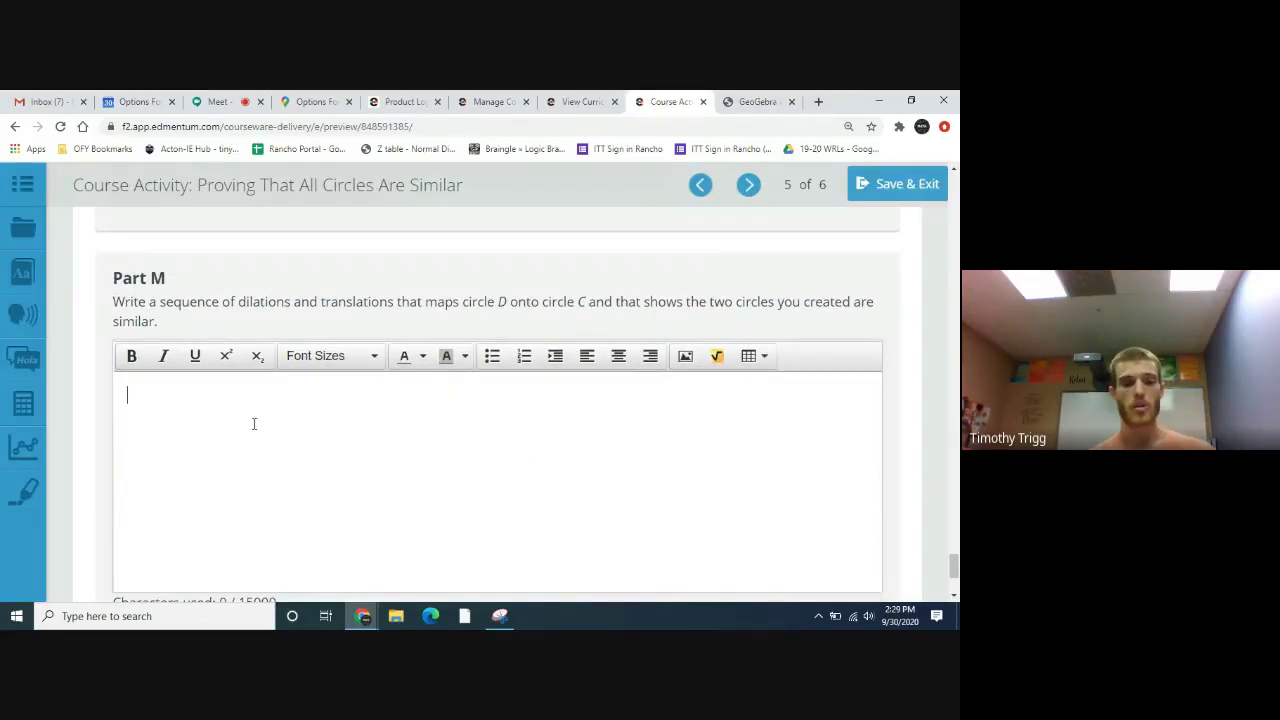
click(785, 101)
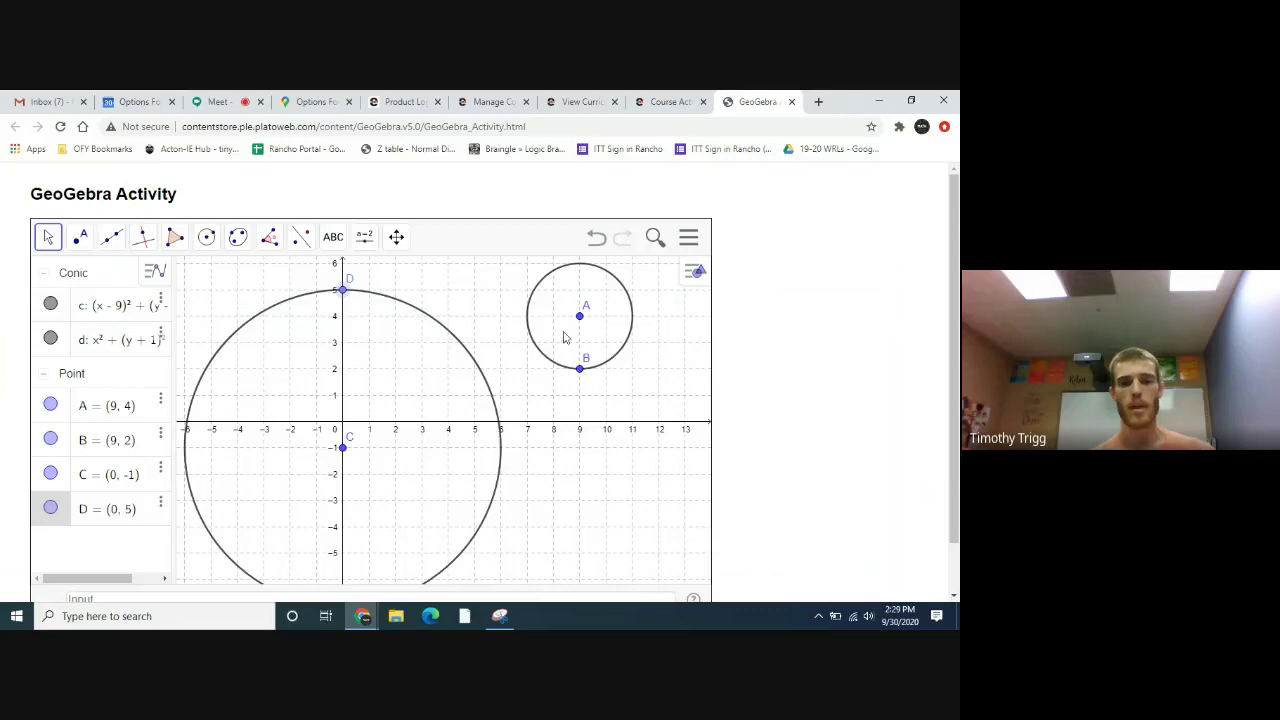
click(668, 101)
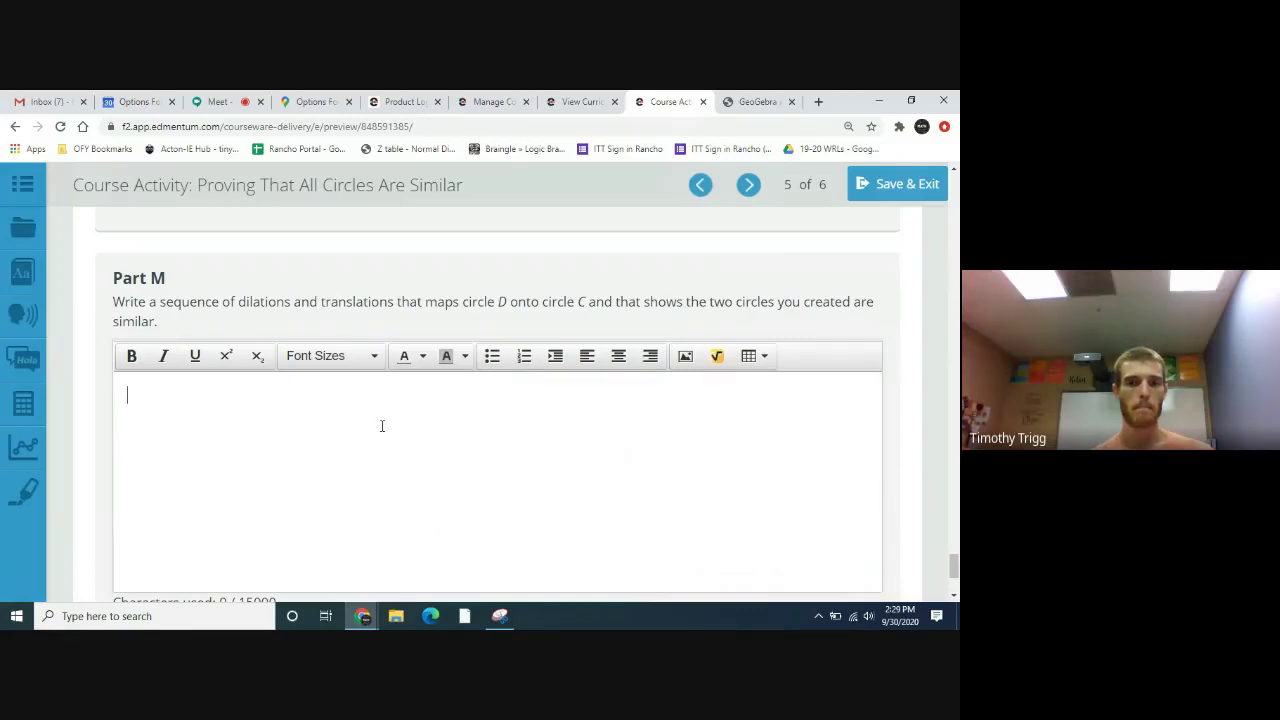
scroll(490, 430, down, 4)
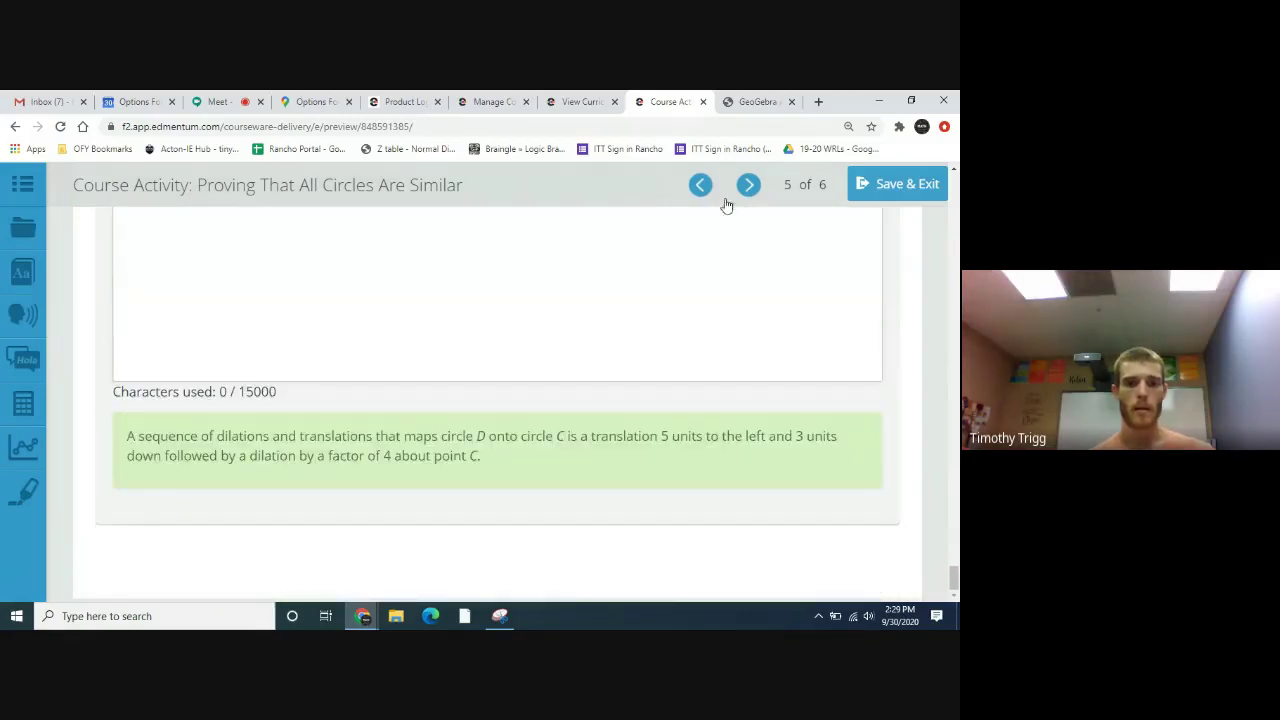
click(748, 185)
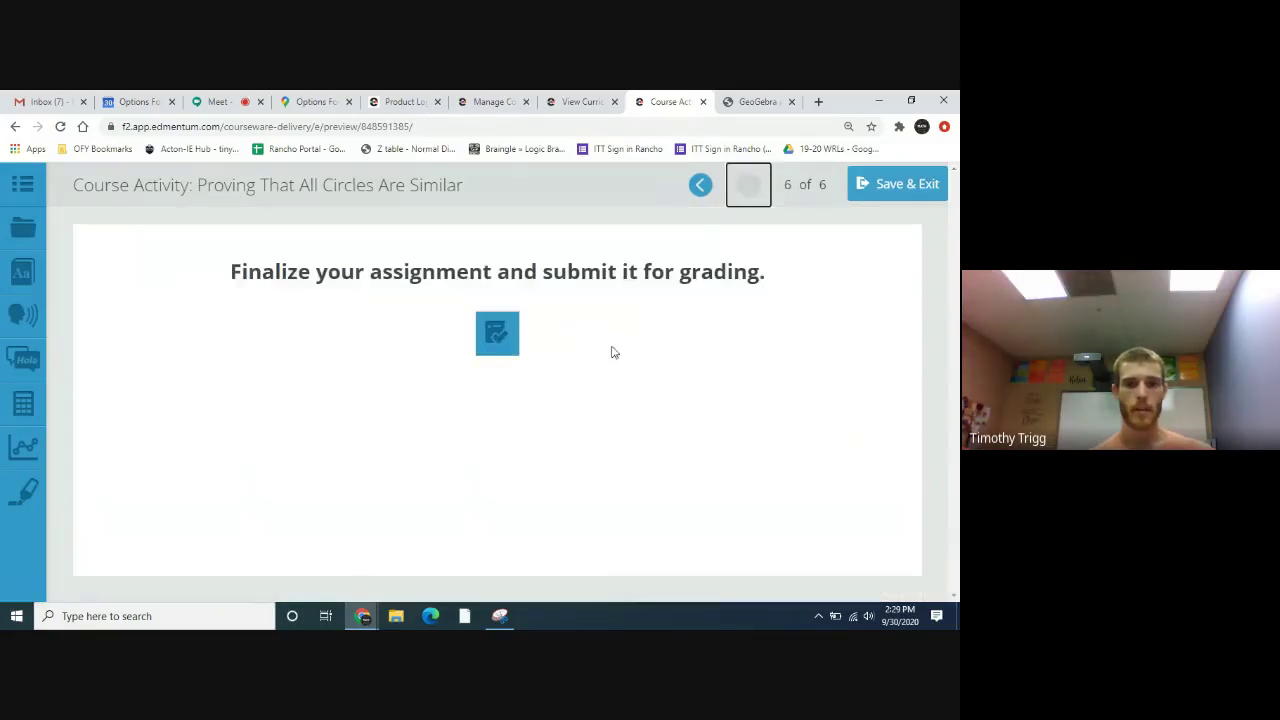
Step: Switch to the Google Meet tab where the screen is being presented
click(220, 102)
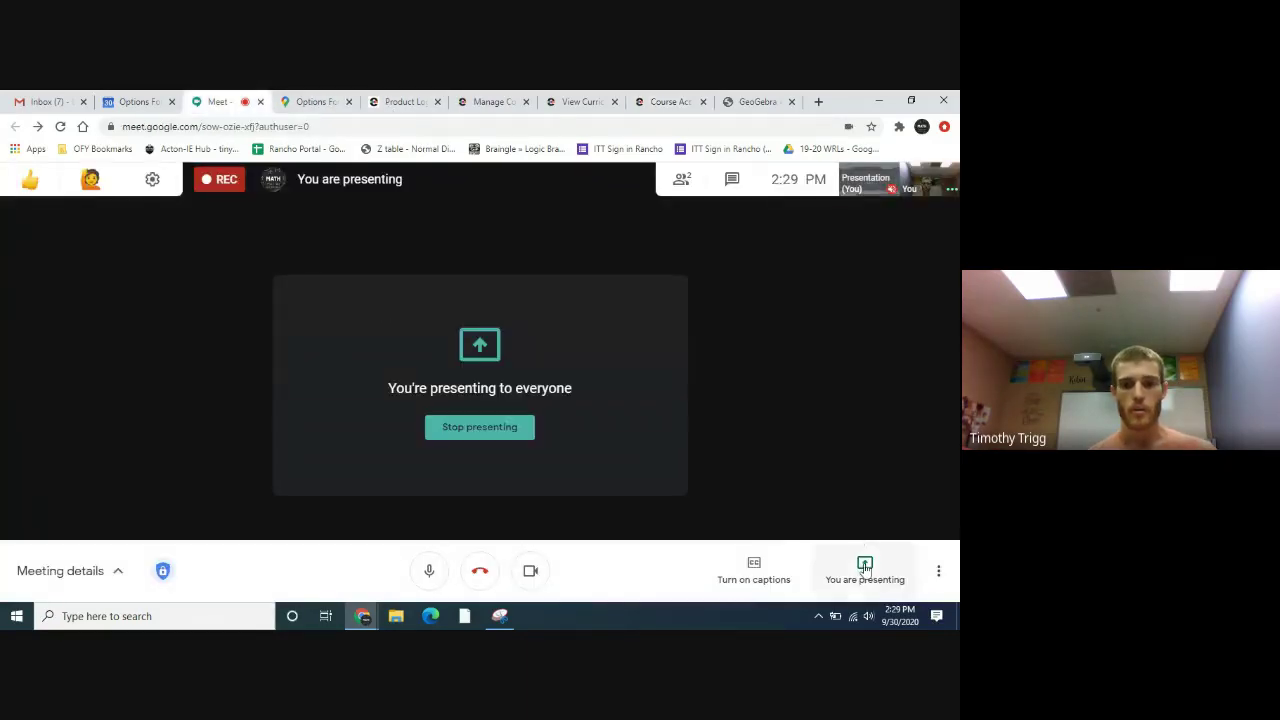